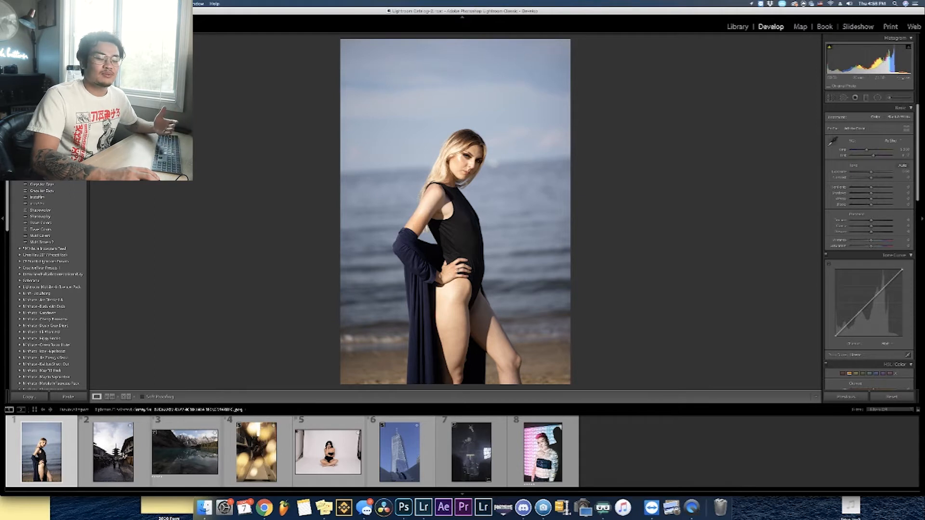
Step: On the pagoda street photo, shape the tone curve into a faded S with lowered whites and lifted blacks, and compare it with the original
key("Right")
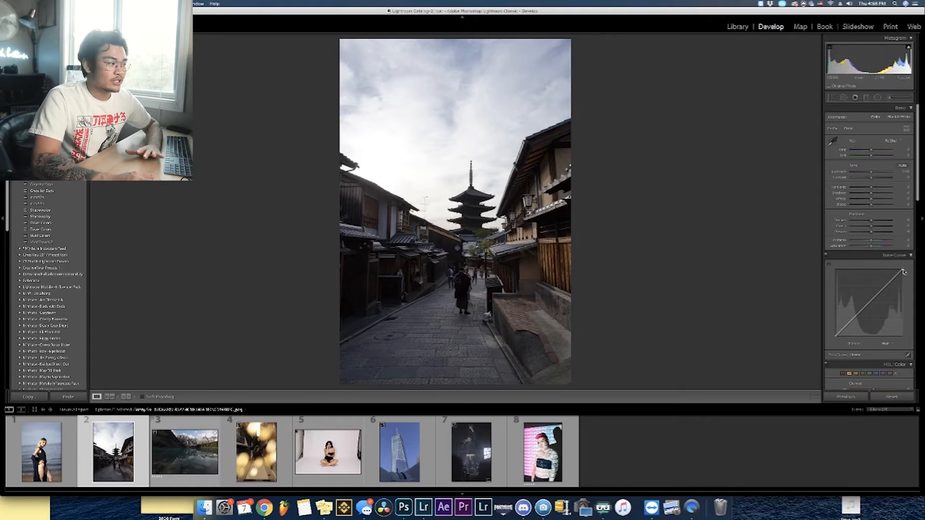
left_click_drag(902, 271, 904, 281)
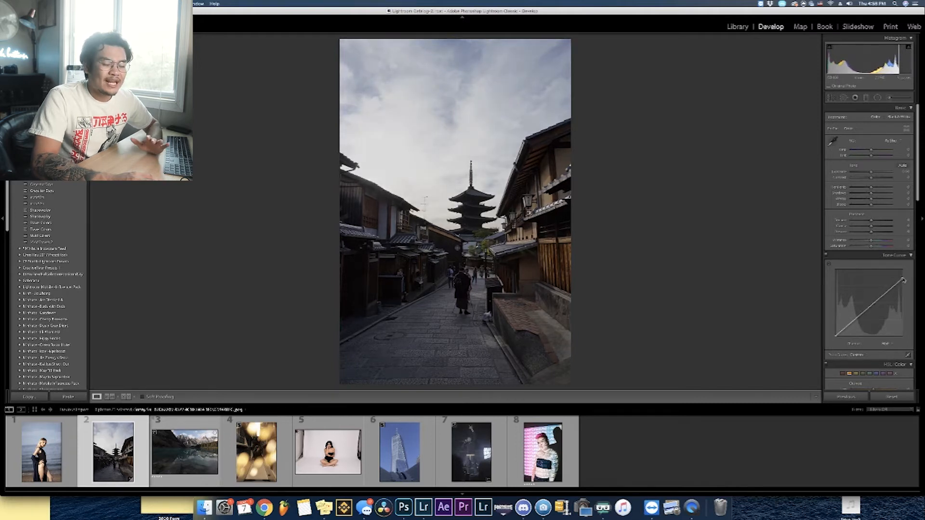
left_click_drag(888, 292, 885, 289)
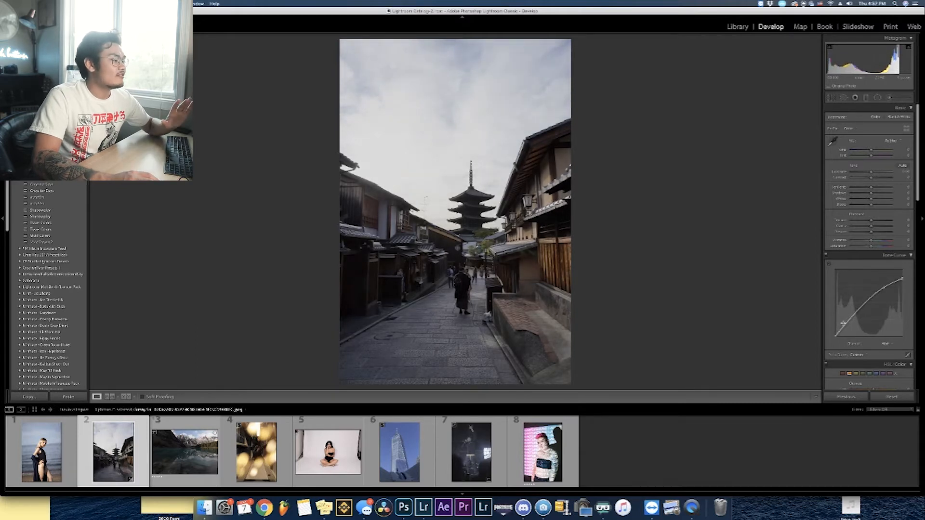
left_click_drag(836, 337, 835, 332)
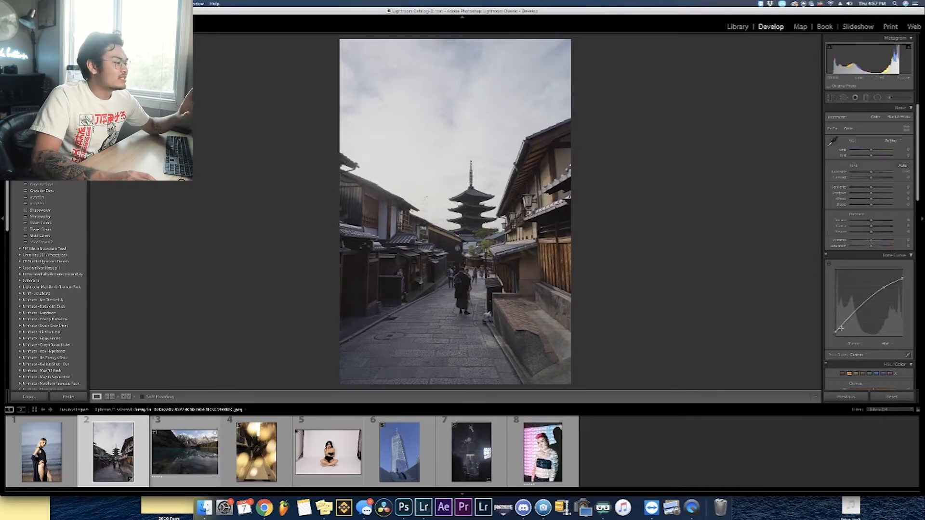
left_click_drag(841, 329, 842, 332)
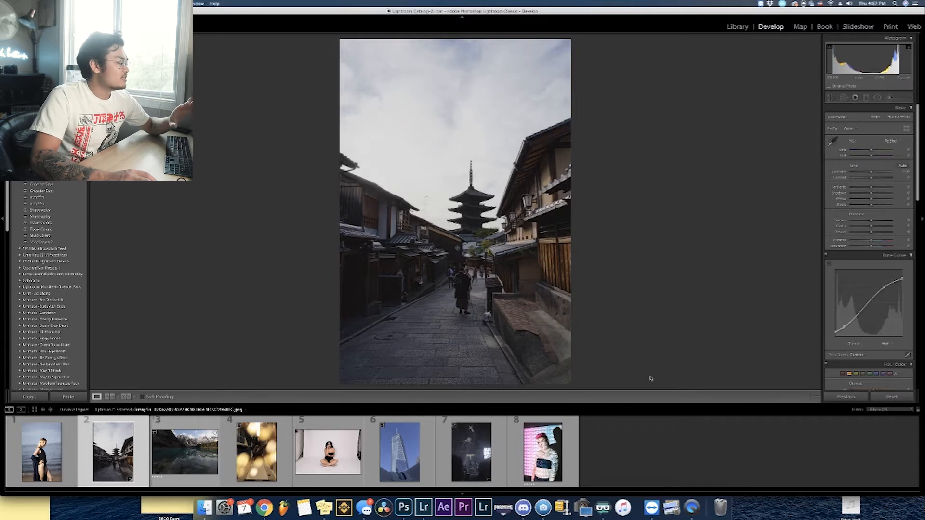
left_click(125, 397)
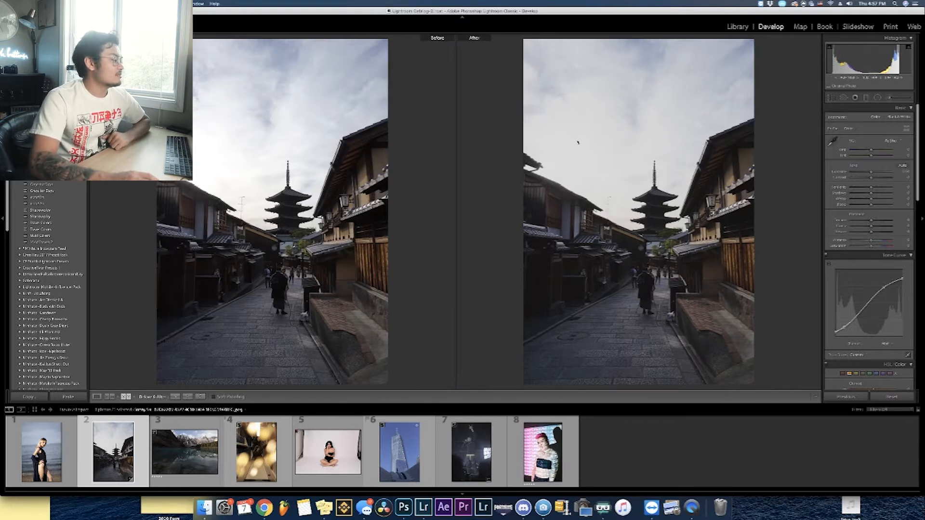
left_click(97, 397)
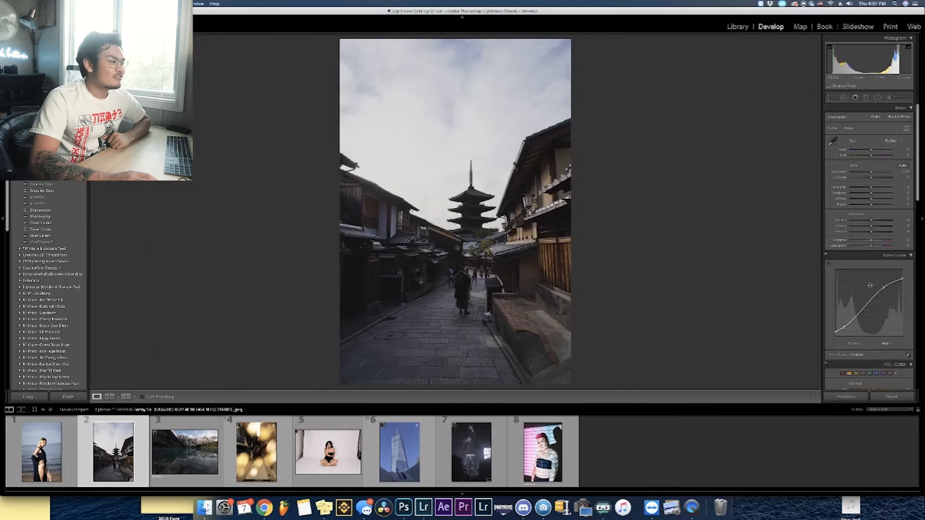
Step: Add a moderate amount of film grain to the pagoda street photo
scroll(893, 259, "down", 10)
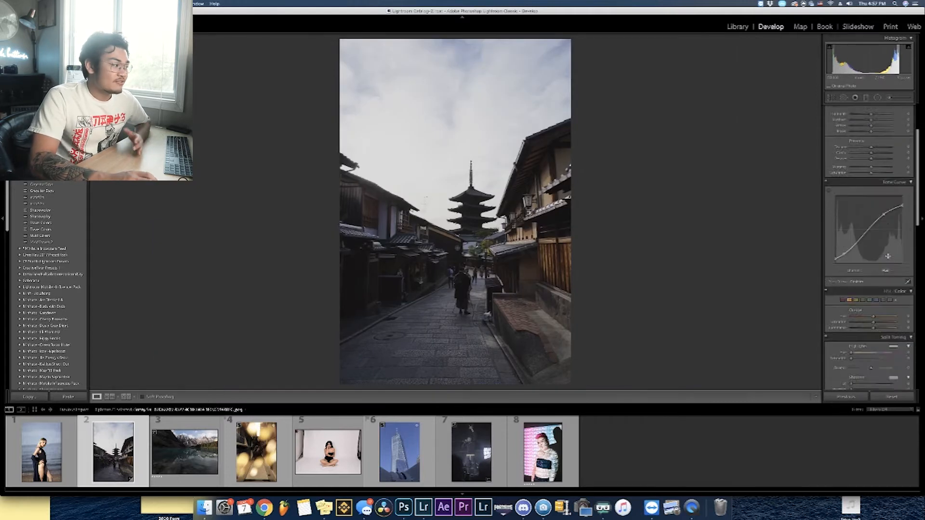
scroll(895, 244, "down", 4)
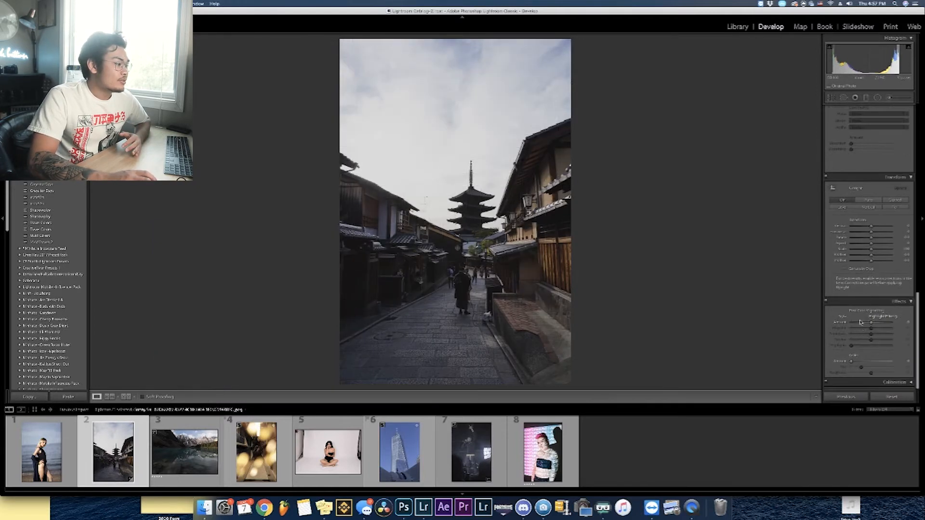
left_click_drag(867, 359, 865, 362)
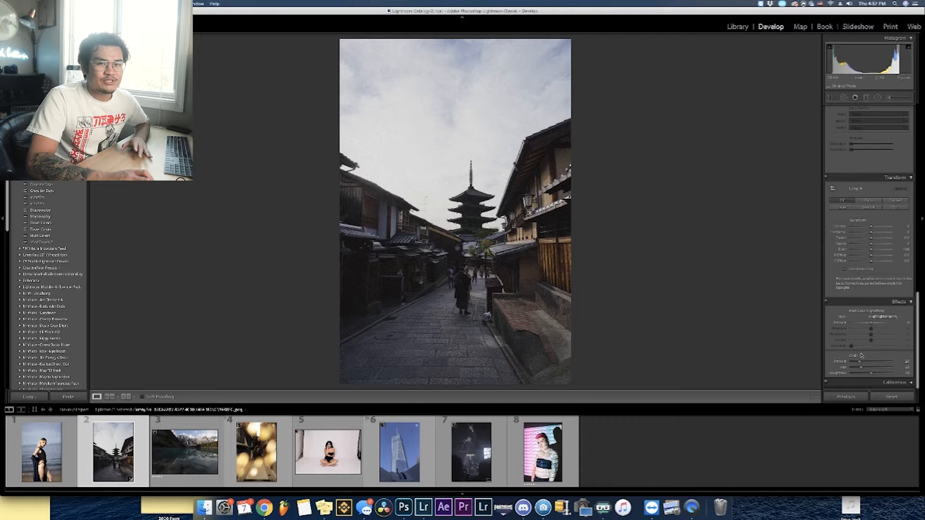
Step: Lower the photo's highlights strongly to bring back detail in the cloudy sky
scroll(862, 356, "up", 5)
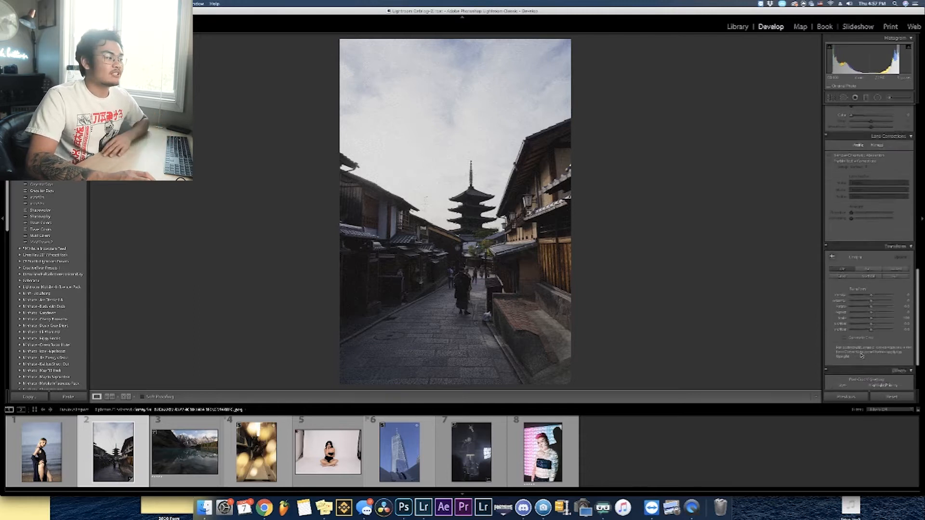
scroll(862, 356, "up", 5)
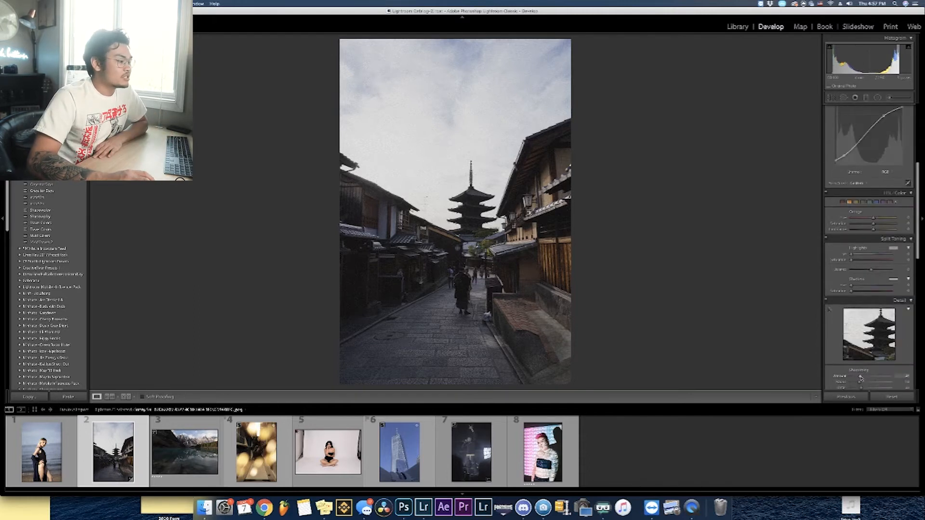
scroll(862, 376, "up", 5)
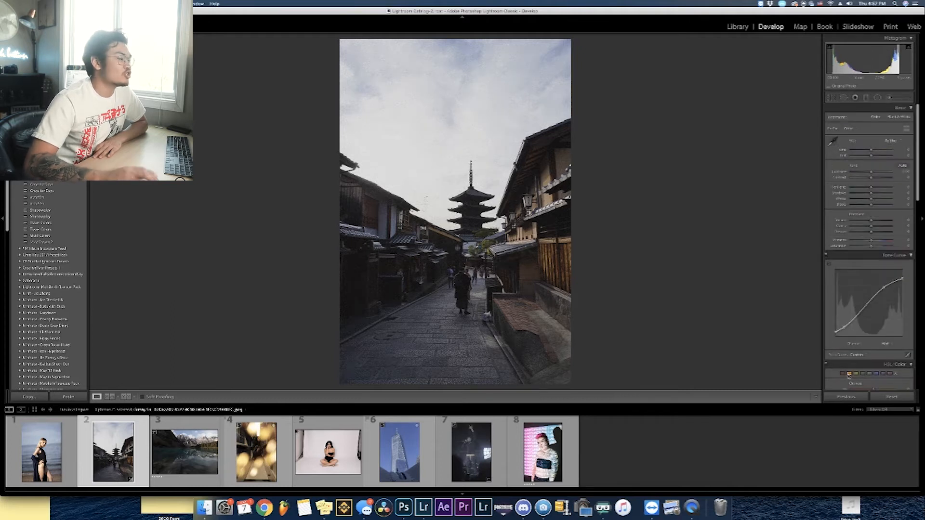
left_click_drag(871, 188, 854, 191)
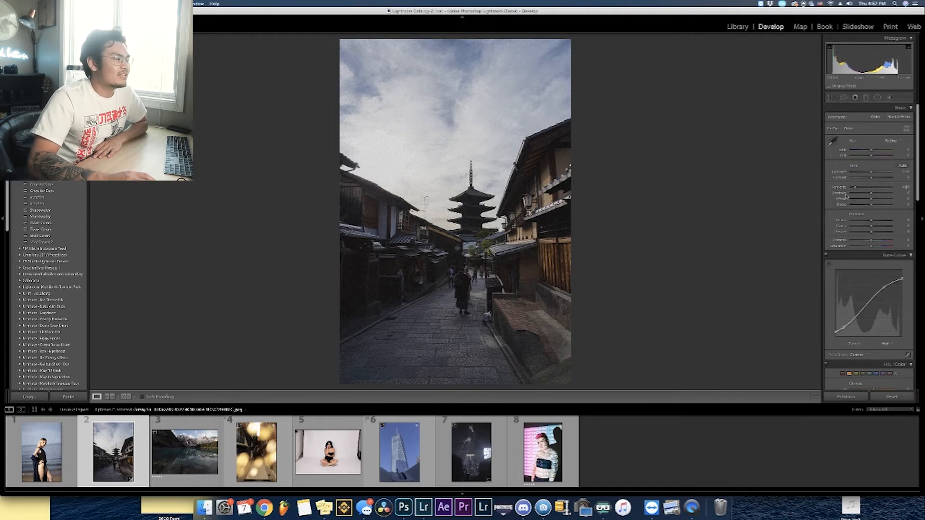
mouse_move(855, 187)
left_mouse_down()
mouse_move(889, 193)
mouse_move(858, 189)
left_mouse_up()
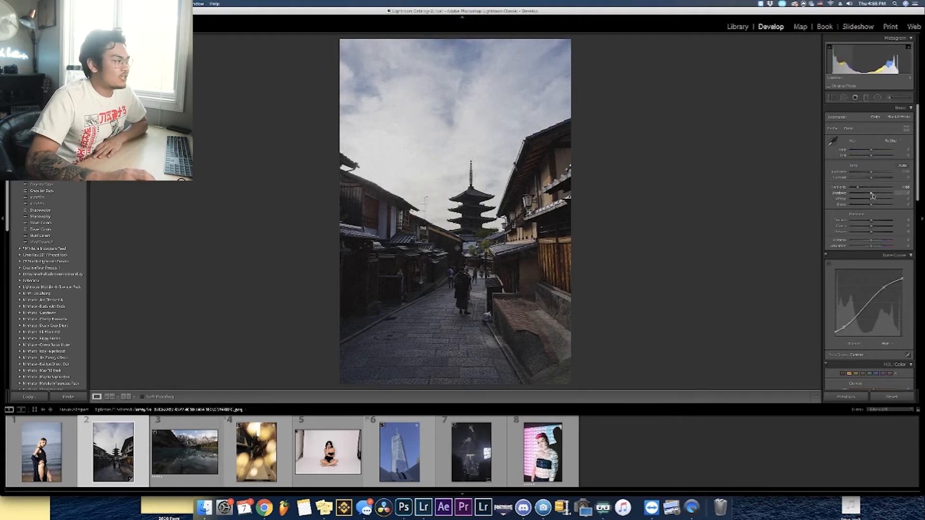
Step: Raise the photo's texture and vibrance while slightly reducing its clarity and saturation
left_click_drag(871, 222, 875, 222)
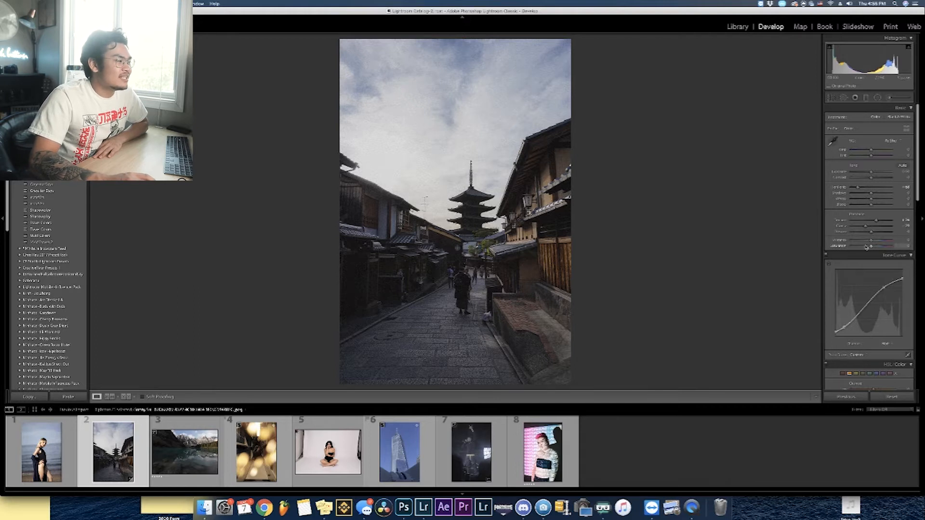
left_click_drag(872, 242, 875, 242)
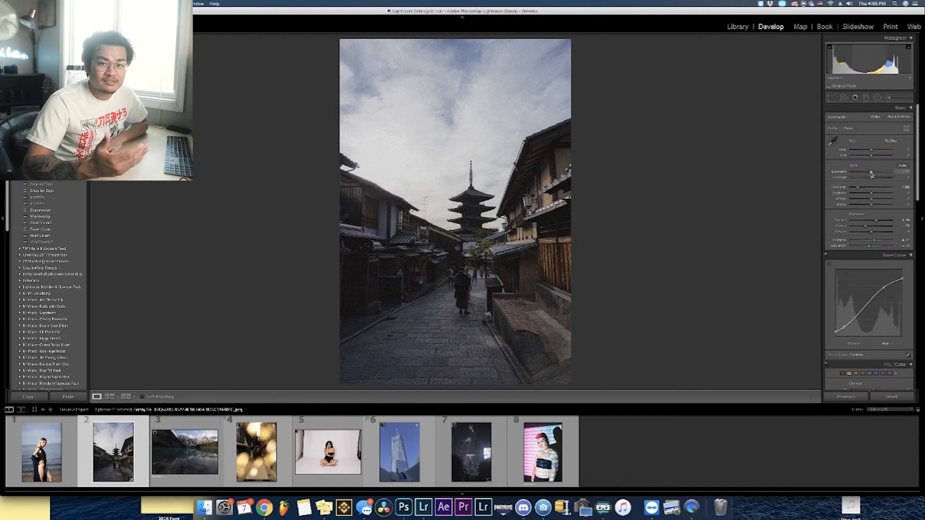
Step: Adjust the white balance to a slightly warmer temperature with the tint shifted a little towards green
left_click_drag(873, 156, 870, 157)
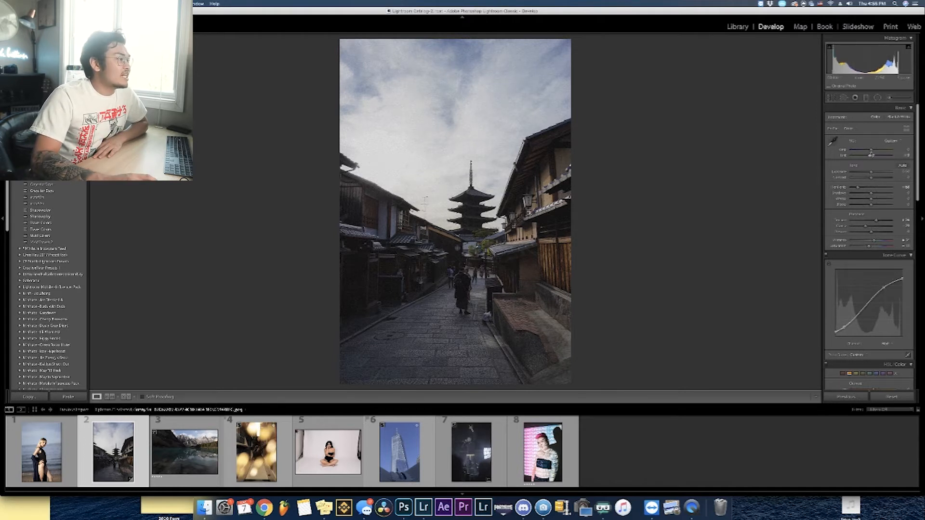
left_click_drag(872, 151, 874, 151)
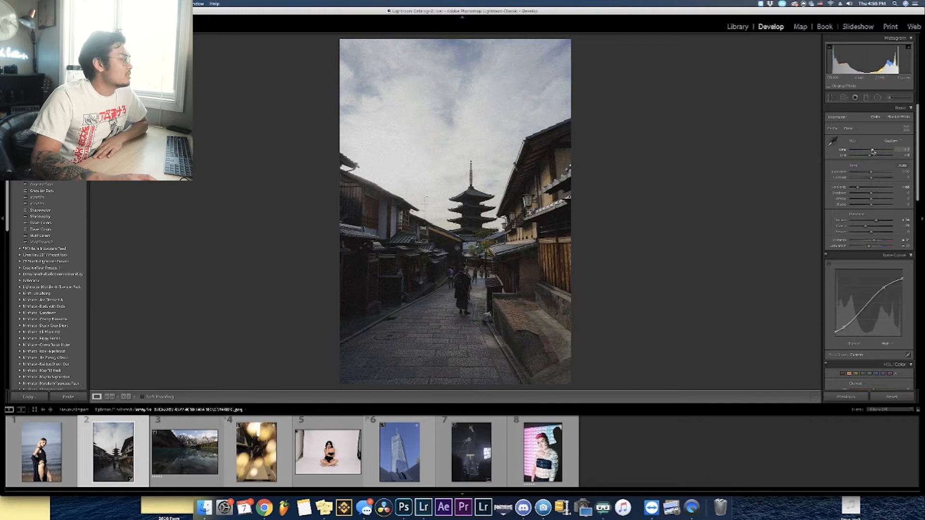
left_click_drag(873, 152, 876, 151)
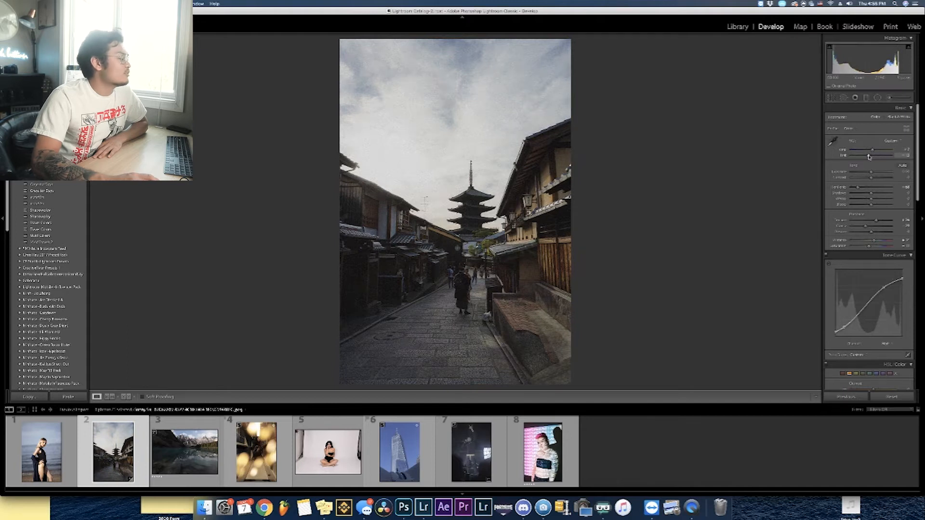
Step: Reduce the saturation of the yellow tones in the HSL color adjustments
scroll(874, 166, "down", 3)
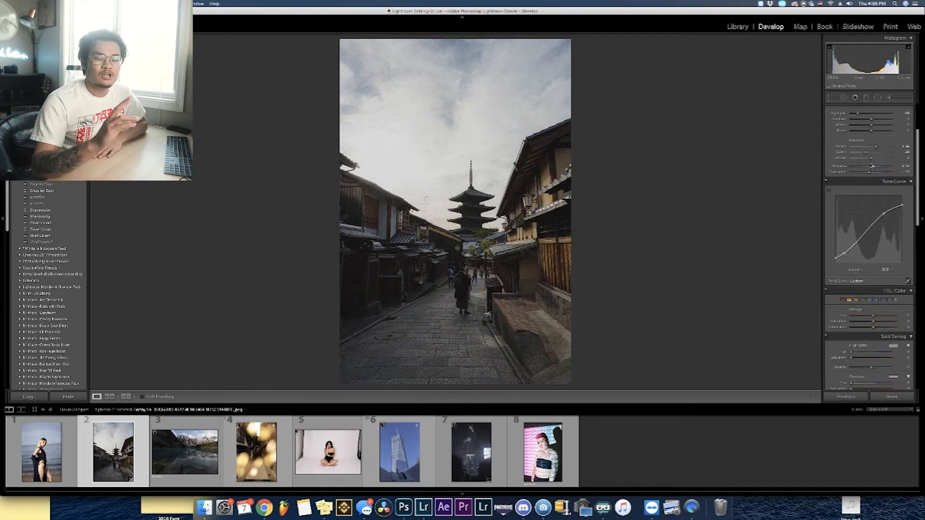
left_click(857, 299)
mouse_move(858, 322)
left_mouse_down()
mouse_move(875, 323)
mouse_move(867, 323)
left_mouse_up()
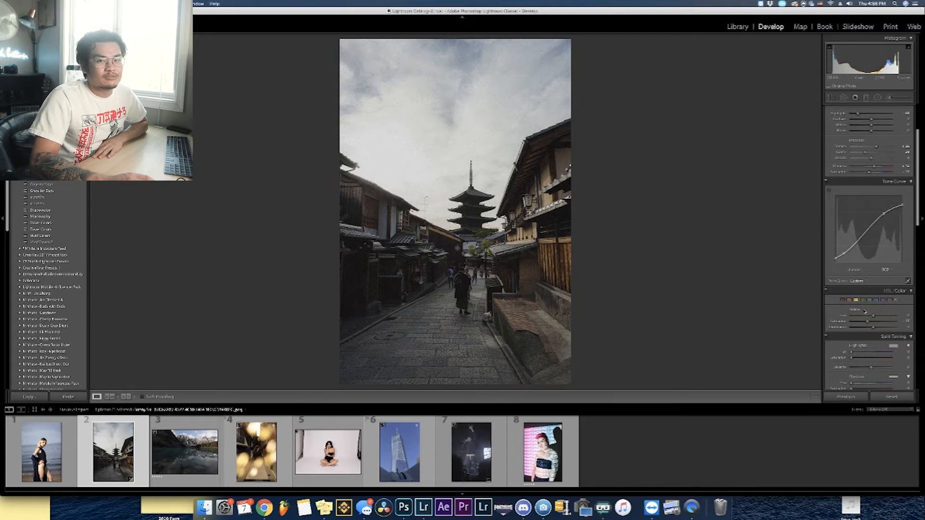
Step: Split-tone the photo with a subtle warm orange tint in the shadows and a subtle blue tint in the highlights
scroll(865, 311, "down", 2)
scroll(866, 312, "down", 6)
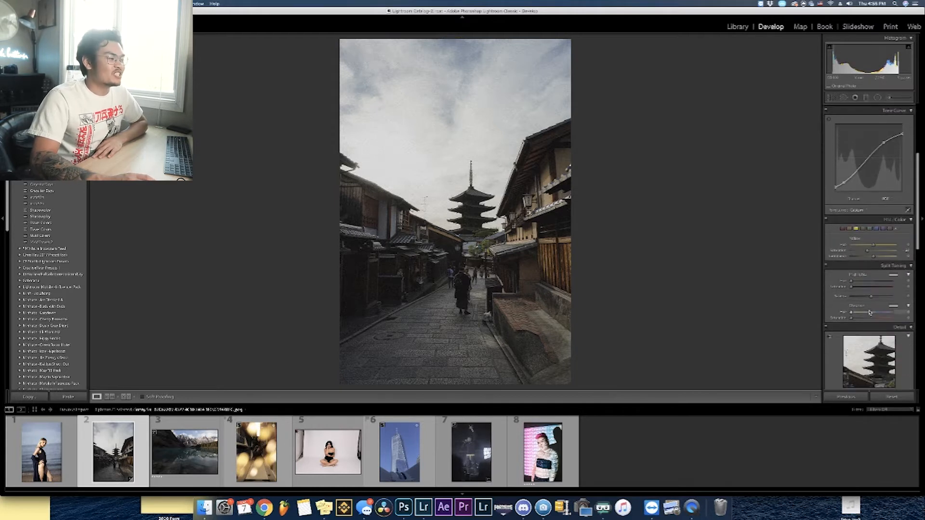
scroll(870, 312, "down", 2)
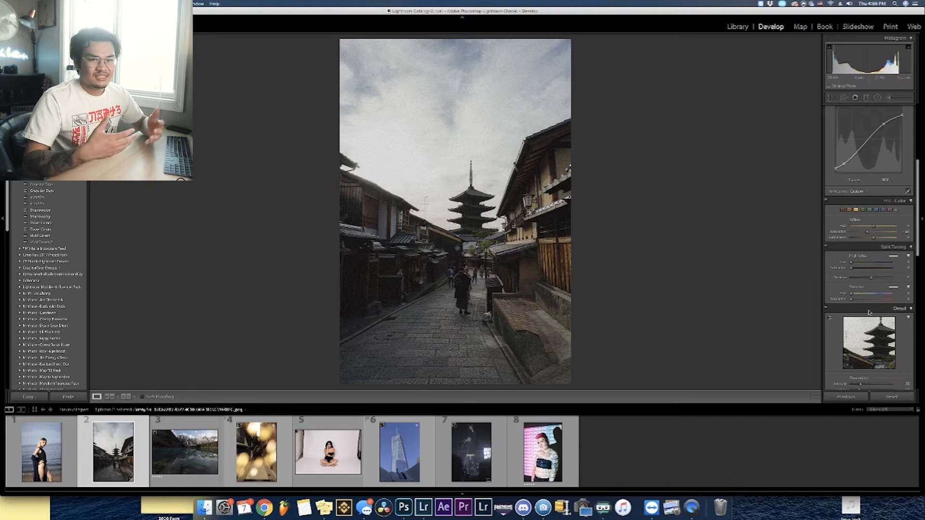
mouse_move(849, 292)
left_mouse_down()
mouse_move(873, 295)
mouse_move(856, 302)
left_mouse_up()
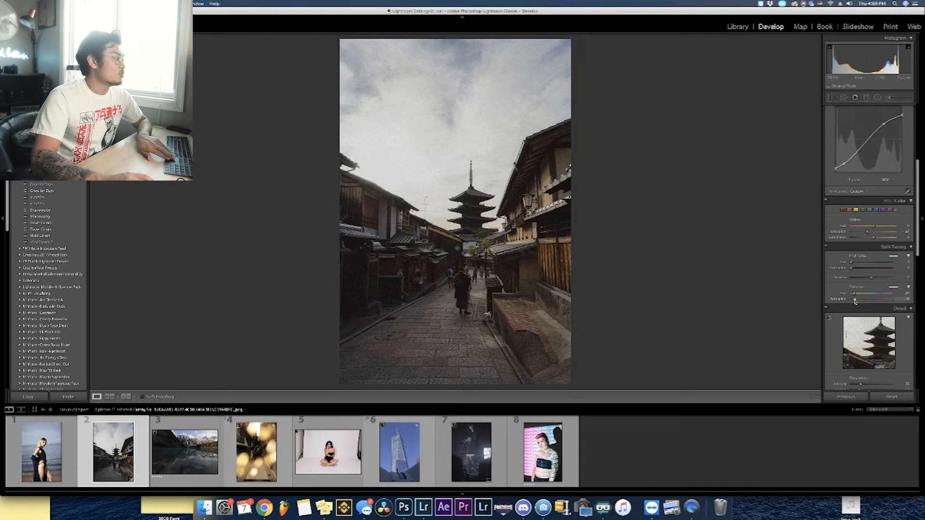
left_click_drag(851, 262, 881, 266)
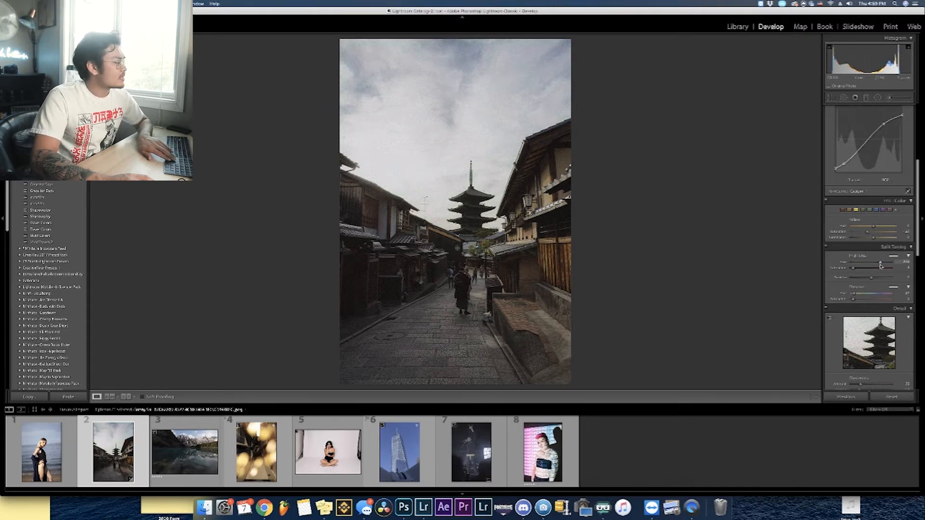
Step: Raise the photo's exposure slightly and darken its shadows
scroll(865, 290, "down", 5)
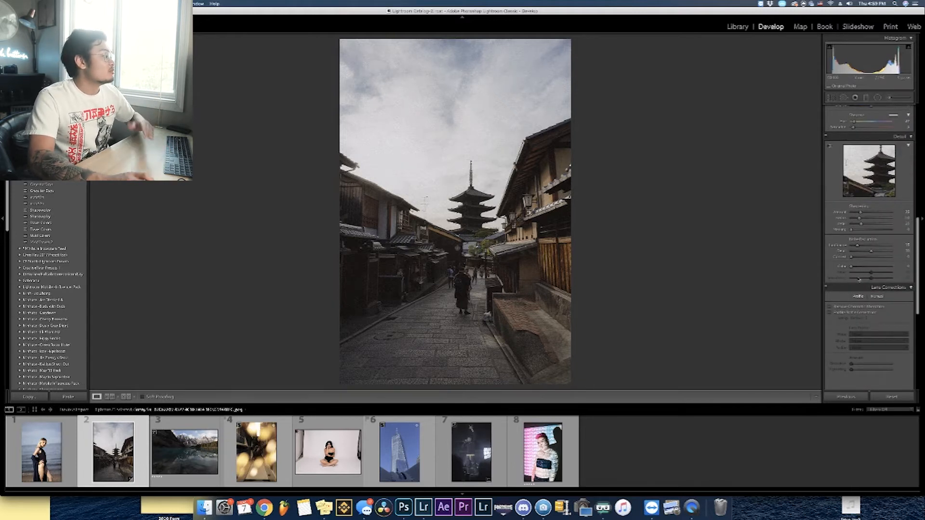
scroll(858, 274, "up", 3)
scroll(858, 276, "up", 6)
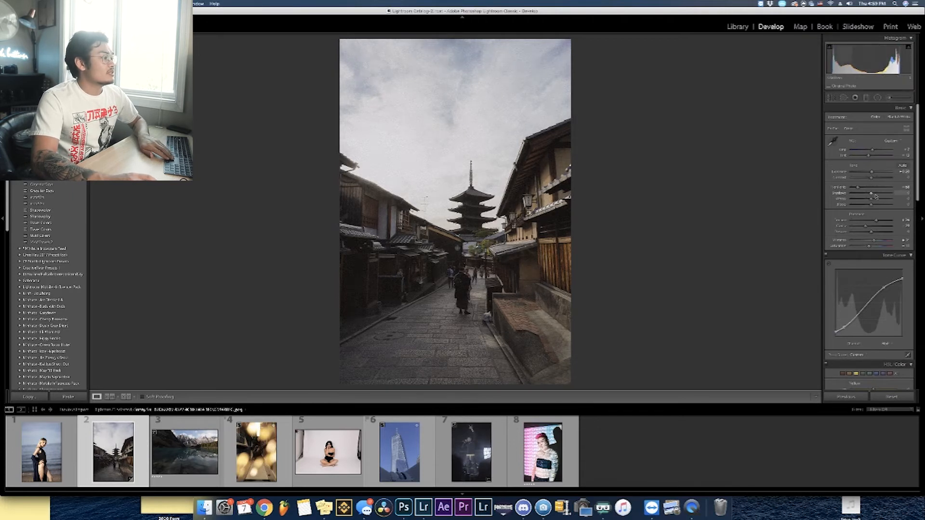
left_click_drag(872, 194, 867, 193)
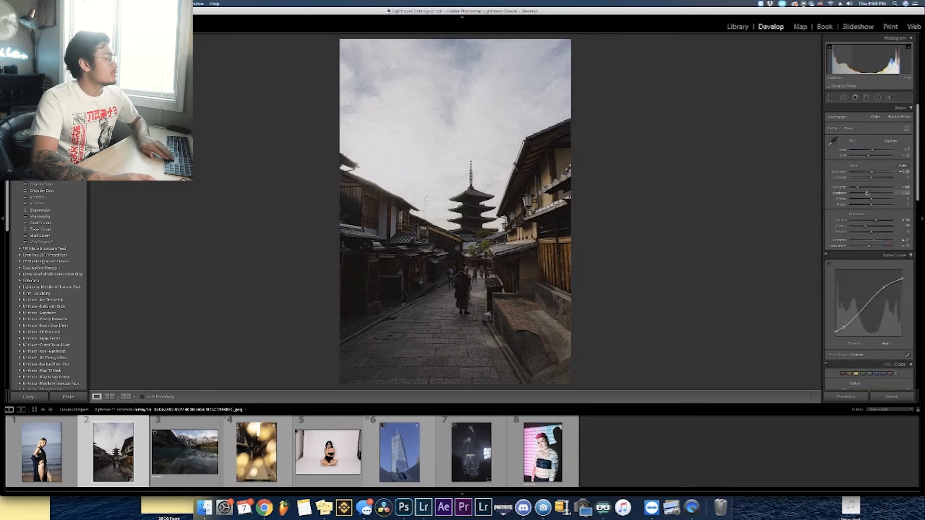
Step: Shift the hue of the blue tones towards aqua, raise their saturation and lower their luminance
scroll(869, 194, "down", 5)
left_click(877, 268)
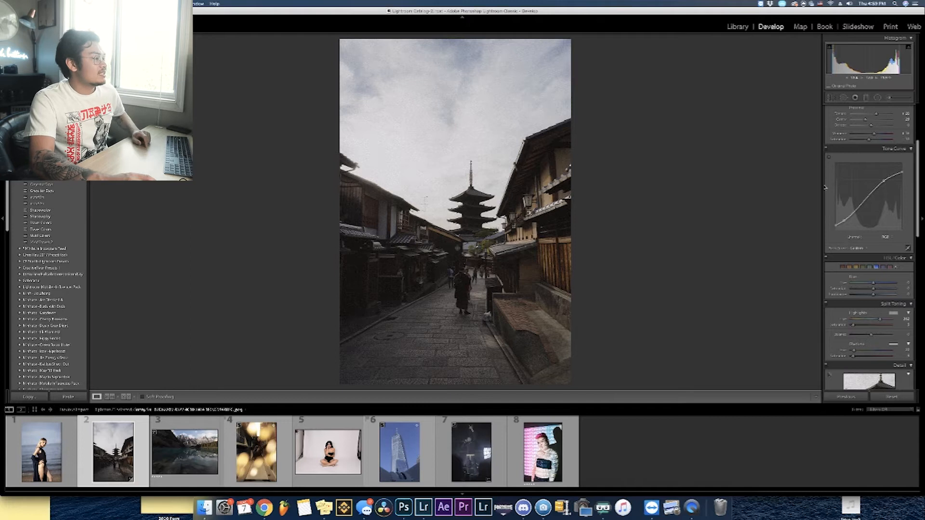
left_click_drag(873, 286, 856, 296)
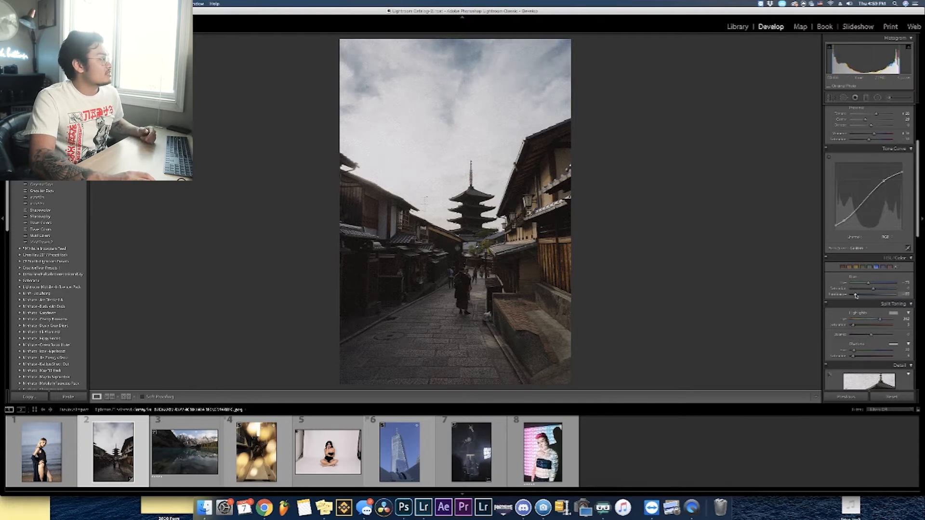
left_click_drag(873, 288, 885, 289)
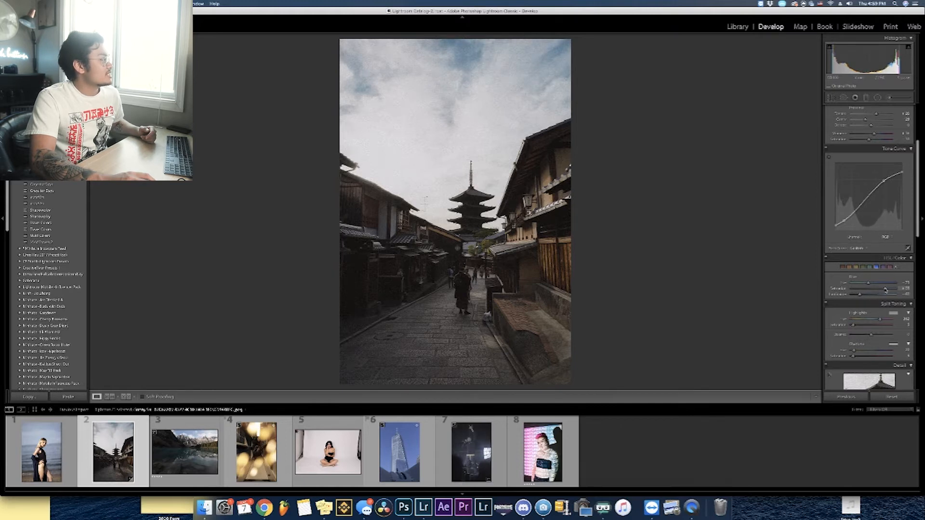
Step: Raise the hue and saturation of the aqua tones, lower their luminance, and show the photo's before and after side by side
left_click(869, 267)
left_click_drag(874, 290, 877, 291)
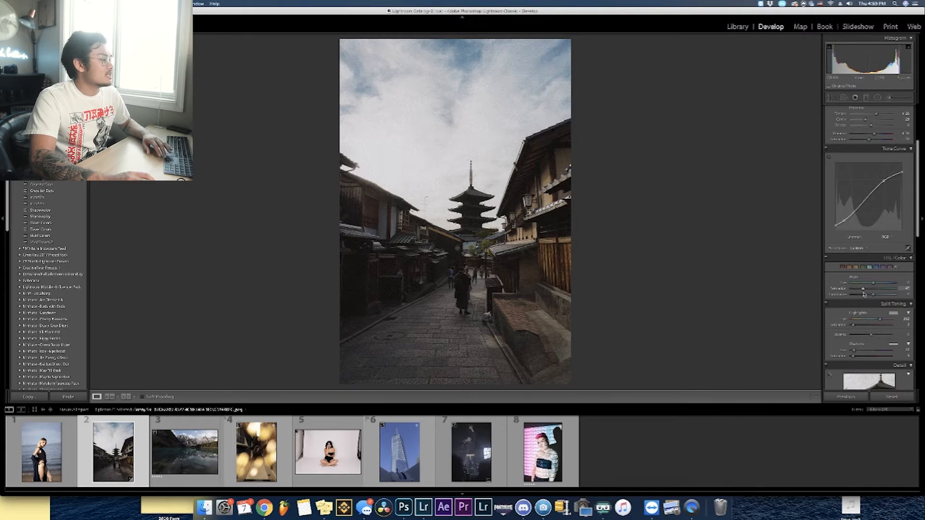
mouse_move(879, 293)
left_mouse_down()
mouse_move(863, 295)
mouse_move(880, 295)
mouse_move(865, 295)
mouse_move(878, 284)
left_mouse_up()
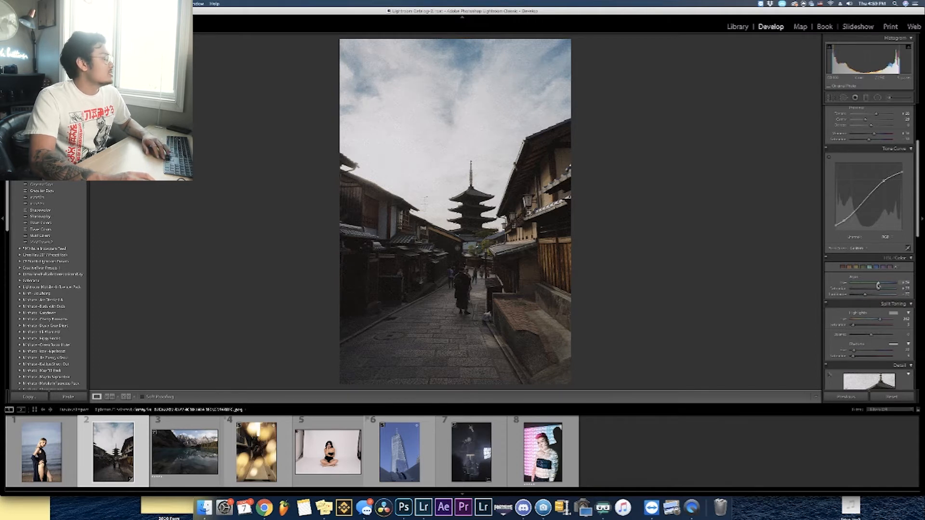
left_click(112, 396)
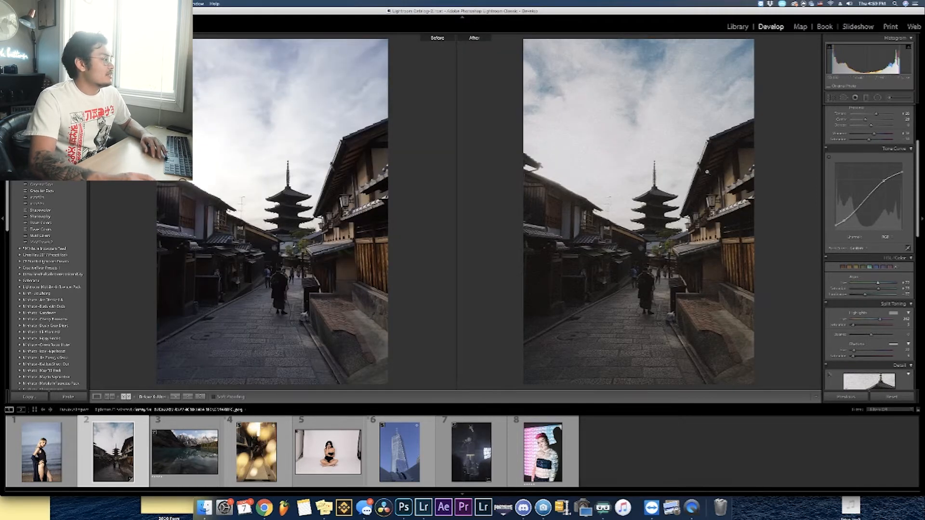
Step: Leave the before/after comparison of the pagoda photo and open the studio portrait of the seated woman for editing
scroll(848, 181, "up", 5)
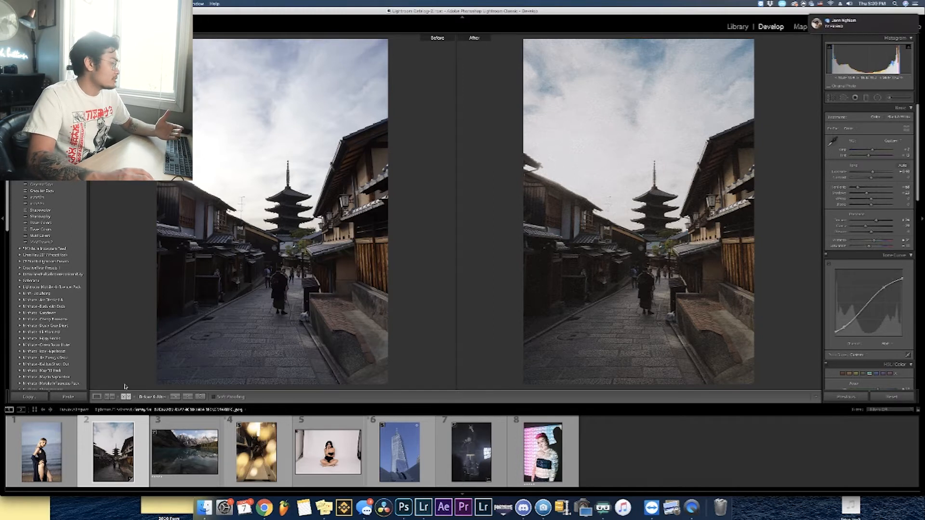
left_click(96, 397)
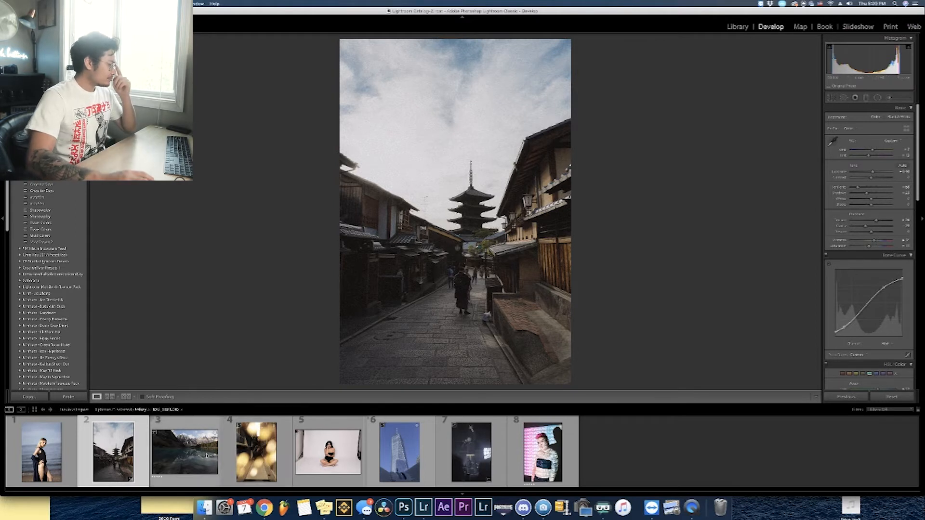
left_click(347, 456)
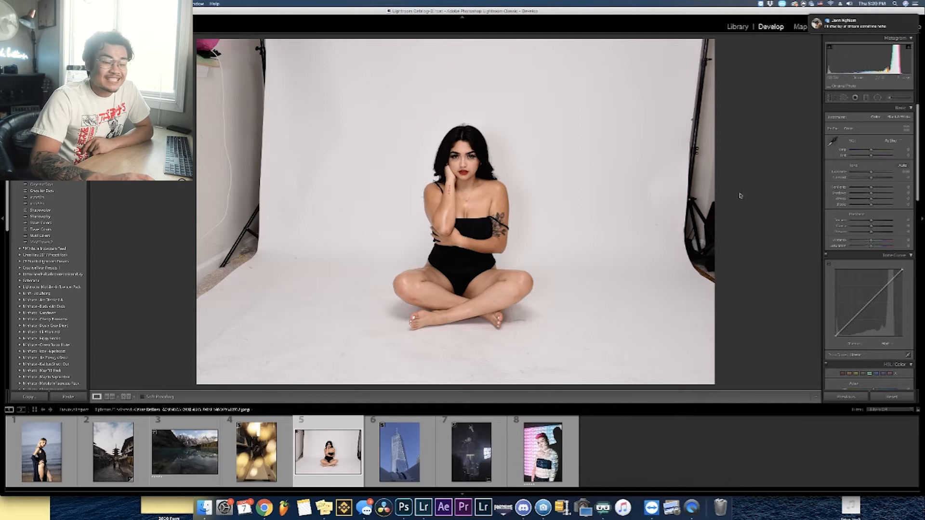
Step: Crop both sides of the portrait so that only the woman and the plain white backdrop remain
left_click(831, 98)
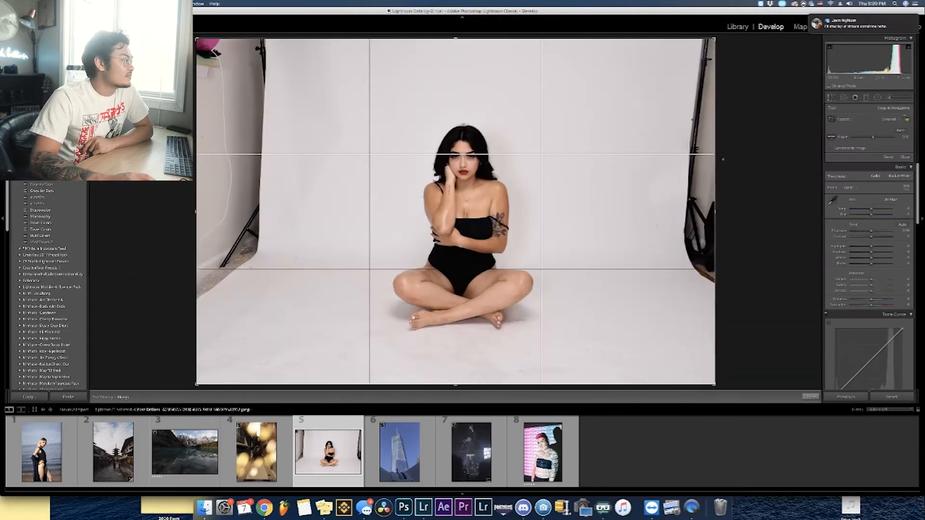
left_click_drag(716, 186, 662, 193)
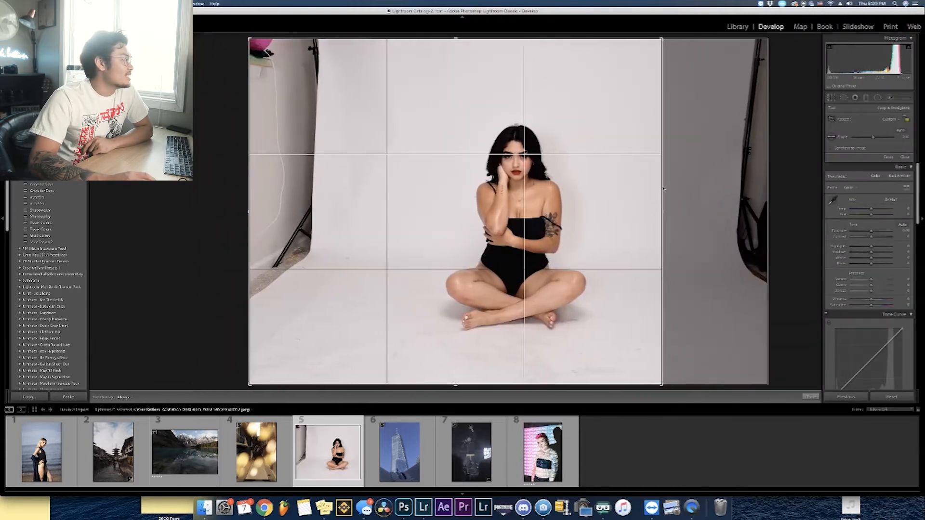
left_click_drag(247, 208, 305, 209)
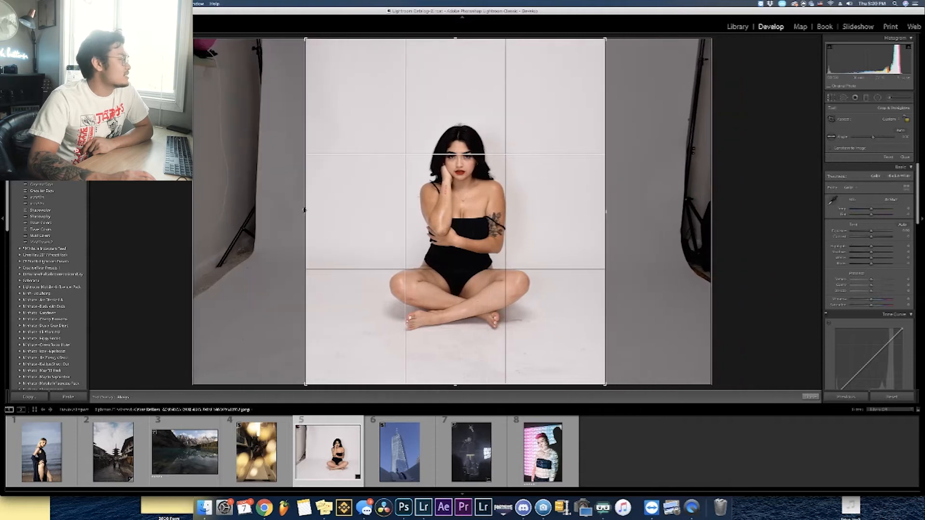
key("Return")
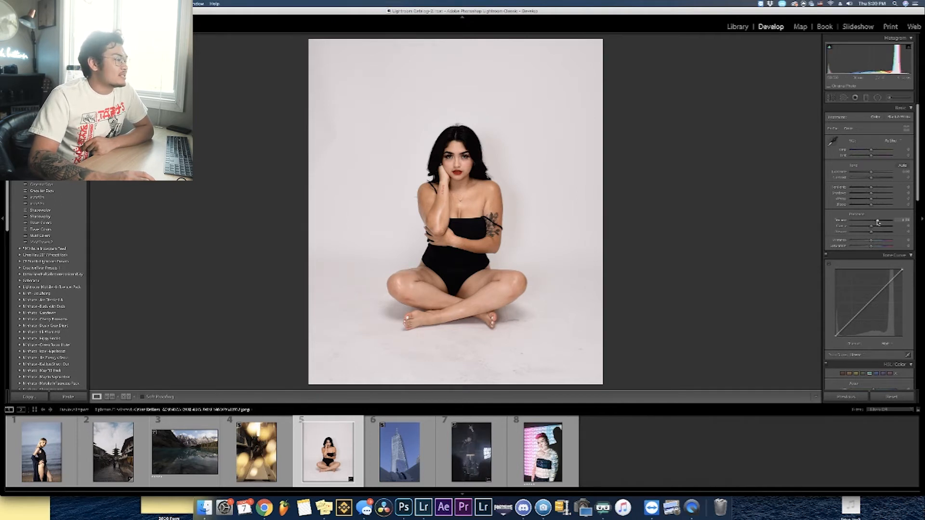
Step: Soften the portrait by lowering its clarity and reducing its texture to slightly below zero
left_click_drag(872, 226, 870, 229)
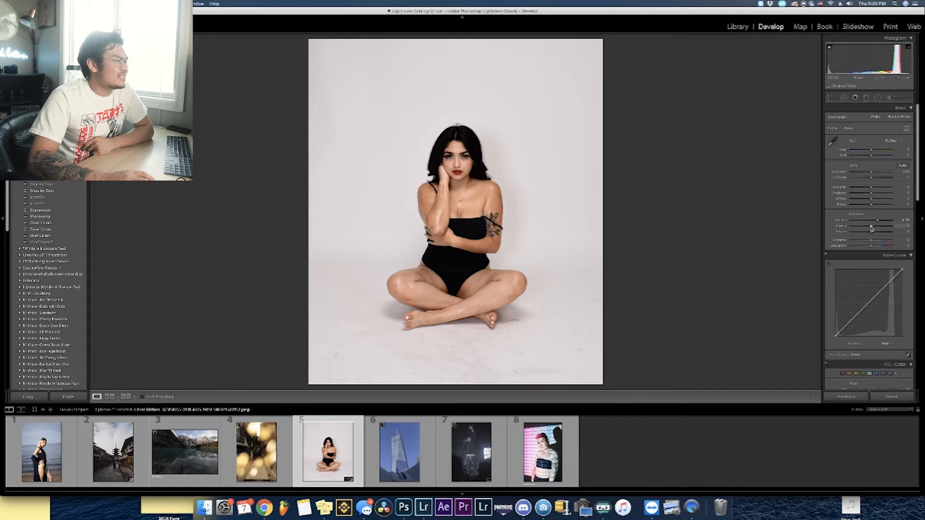
left_click_drag(870, 230, 867, 229)
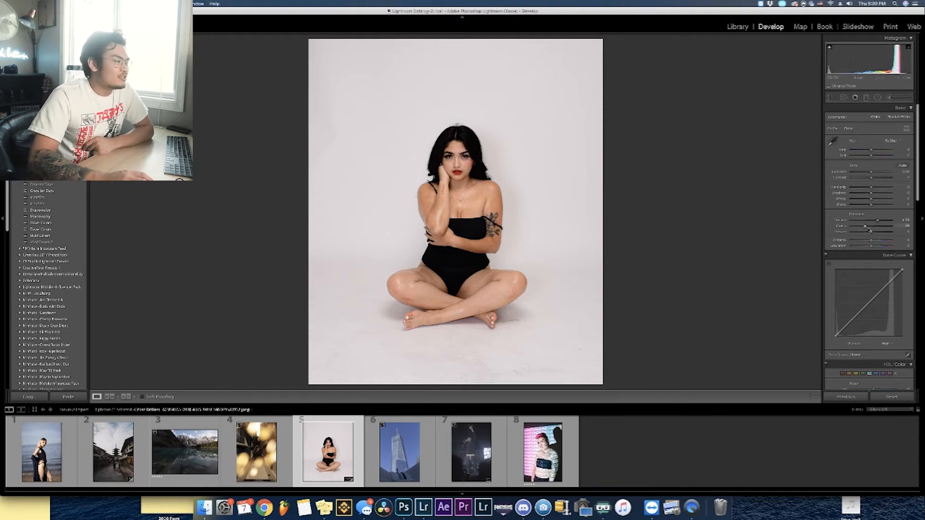
left_click_drag(880, 222, 871, 222)
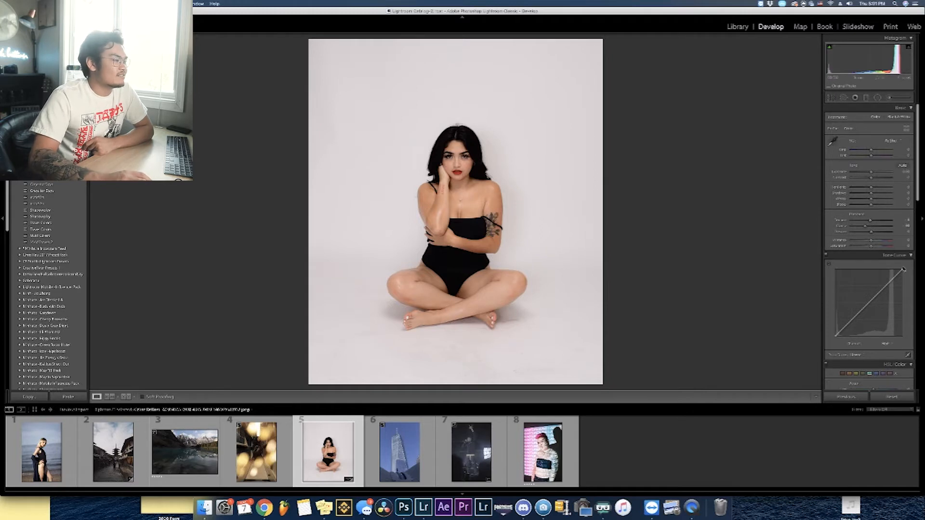
Step: Shape the portrait's tone curve into a faded S-curve with a lowered white point, raised black point and lifted highlights
left_click_drag(904, 270, 904, 276)
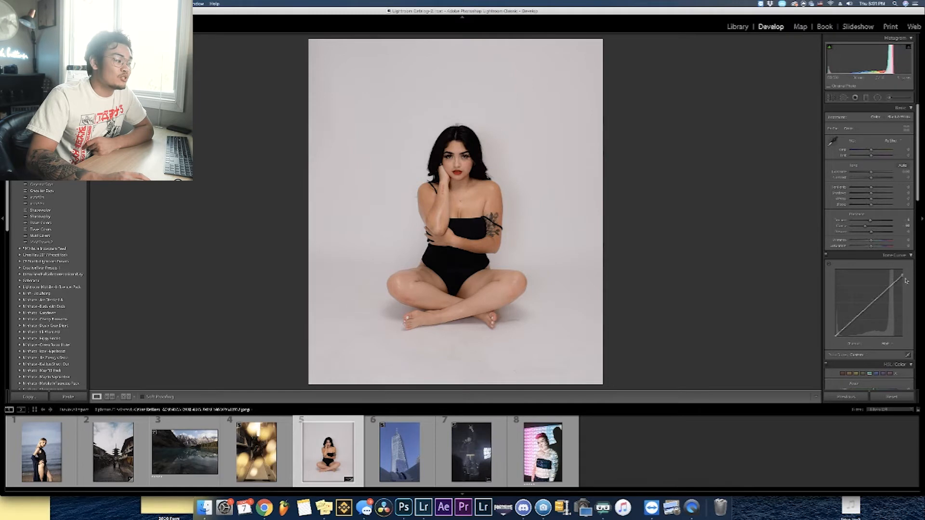
left_click_drag(906, 281, 909, 284)
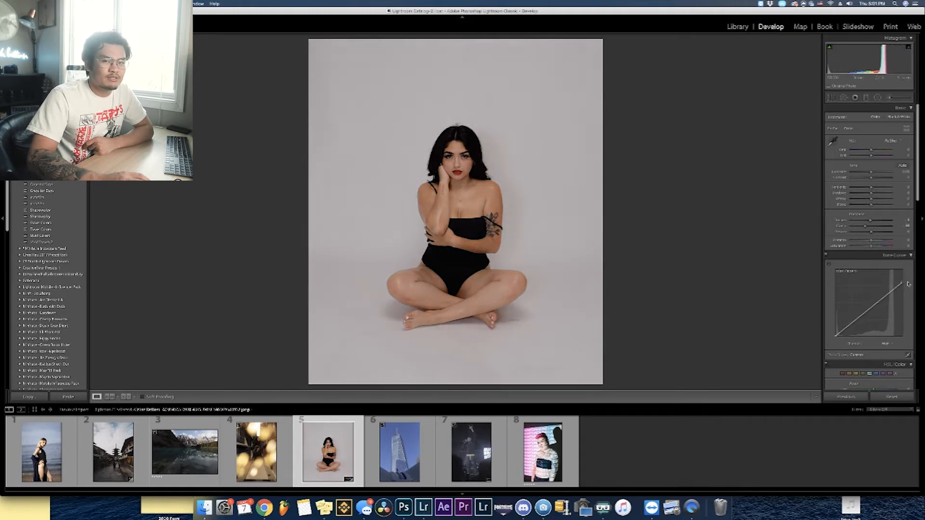
left_click_drag(835, 333, 835, 330)
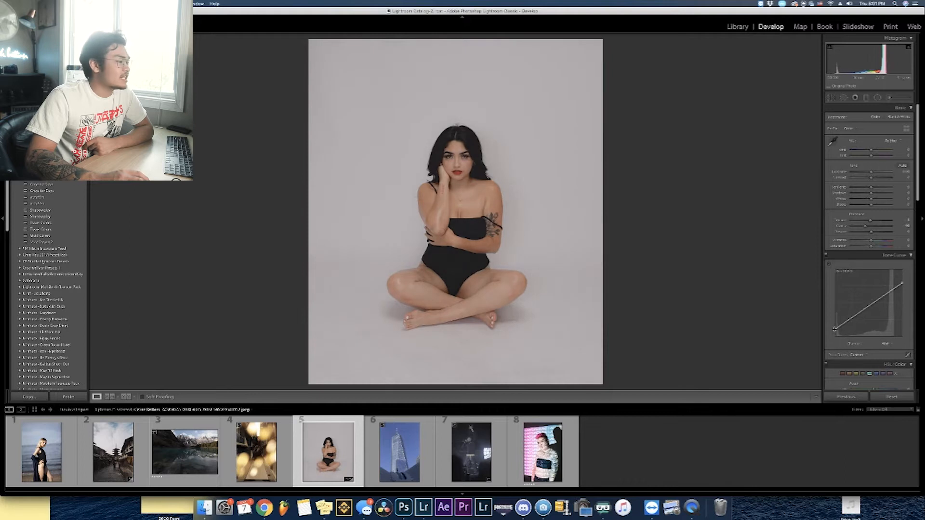
left_click_drag(891, 292, 888, 288)
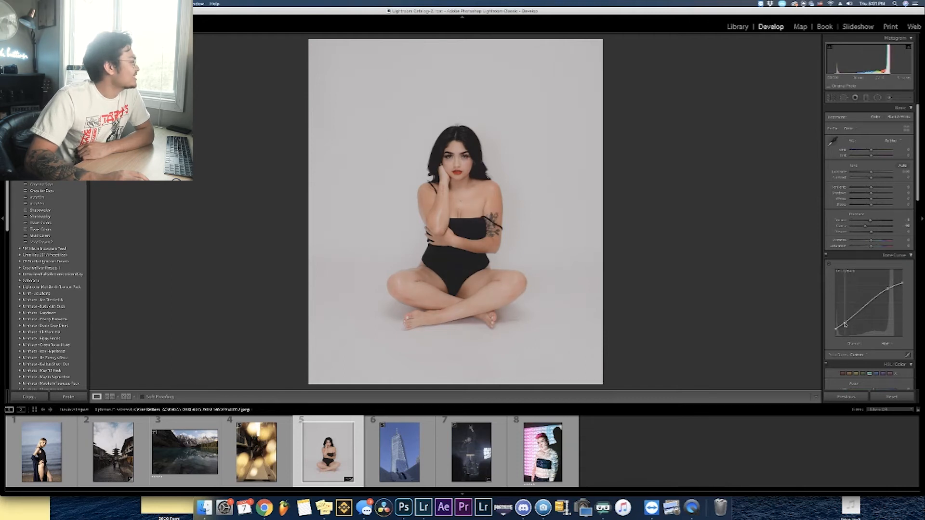
Step: Add a moderate amount of film grain to the portrait
scroll(856, 302, "down", 12)
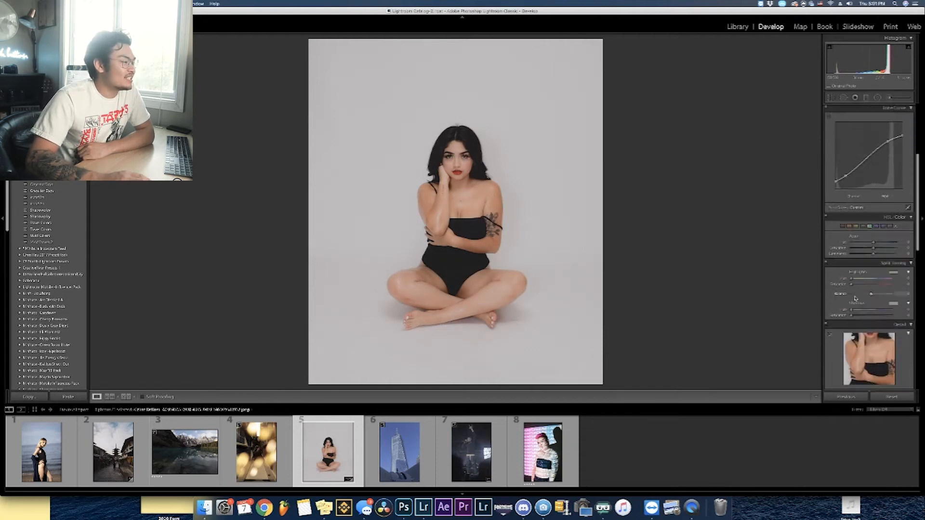
scroll(855, 300, "down", 4)
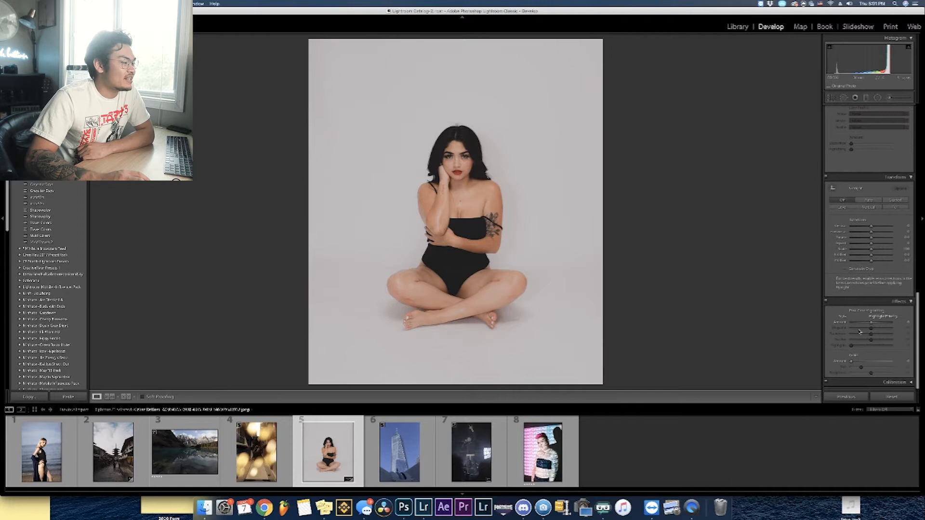
left_click_drag(851, 361, 864, 363)
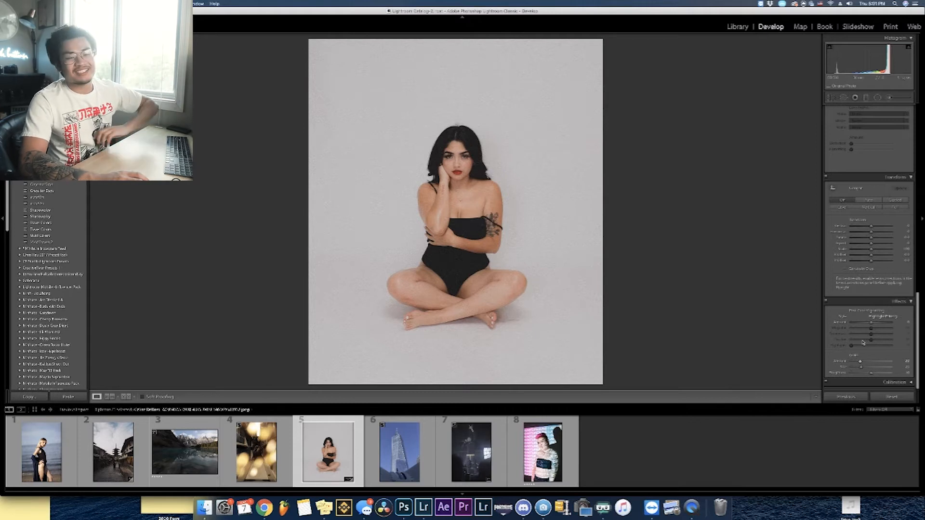
Step: Apply slight luminance noise reduction to the portrait and add a small amount of sharpening
scroll(871, 340, "up", 8)
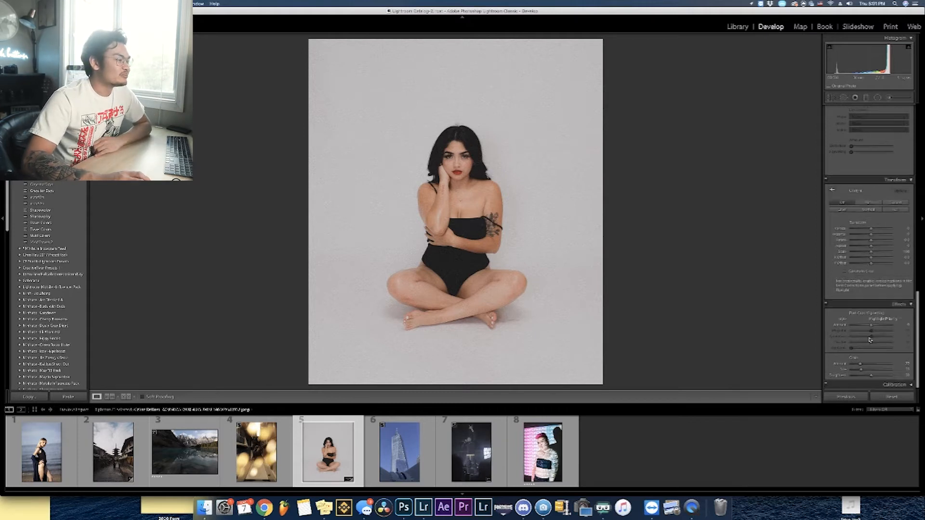
left_click_drag(851, 241, 857, 241)
left_click_drag(852, 207, 862, 210)
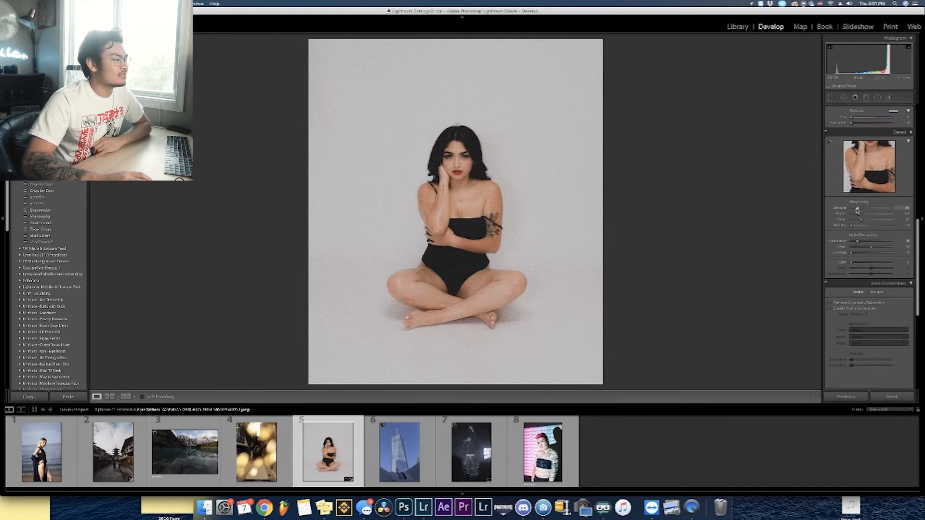
Step: Lower the saturation of the portrait's yellow tones
scroll(858, 210, "down", 8)
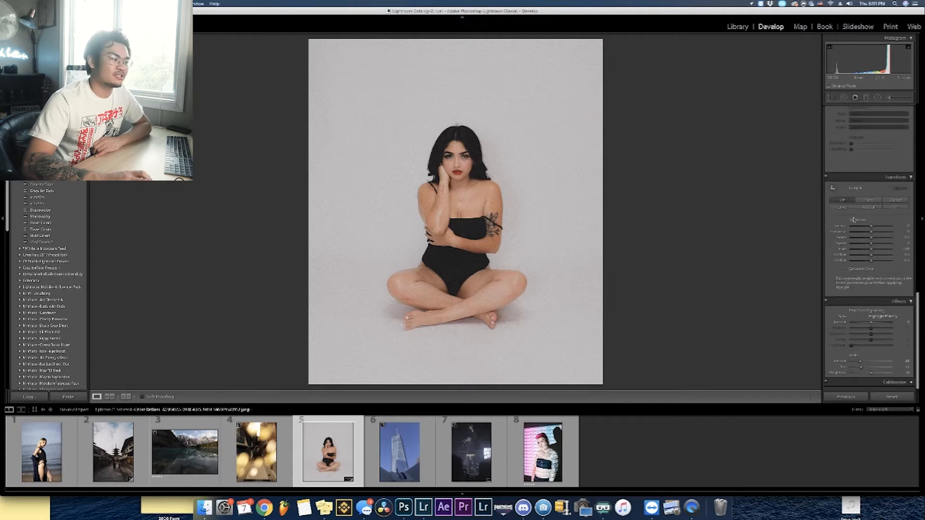
scroll(858, 340, "up", 8)
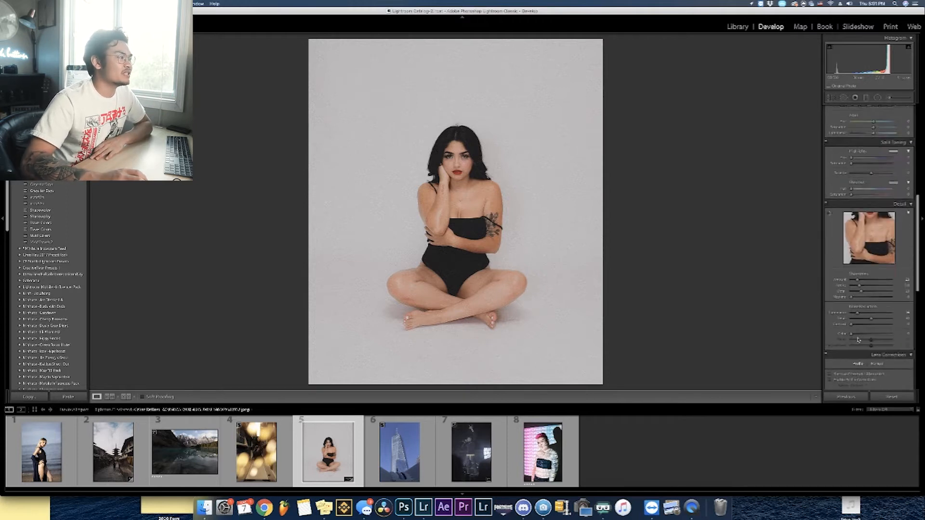
scroll(871, 274, "up", 5)
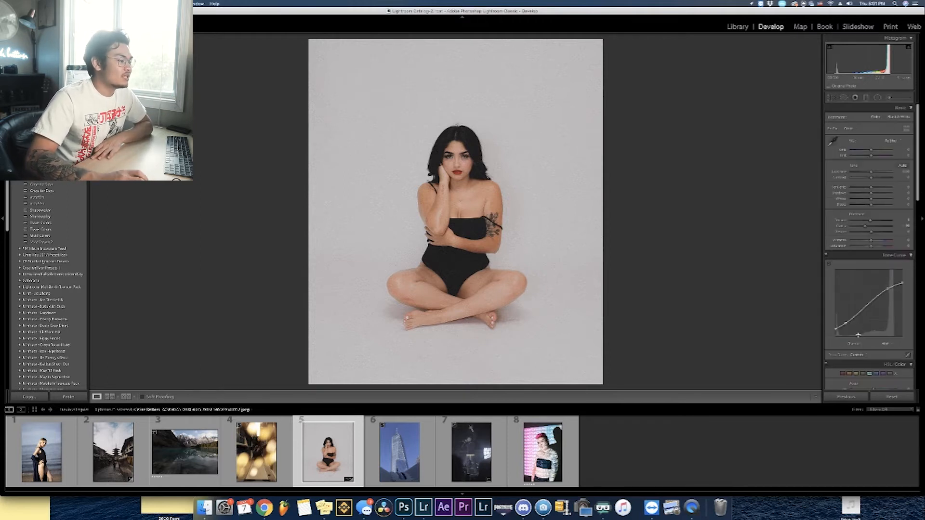
mouse_move(864, 348)
left_mouse_down()
mouse_move(853, 351)
mouse_move(862, 353)
left_mouse_up()
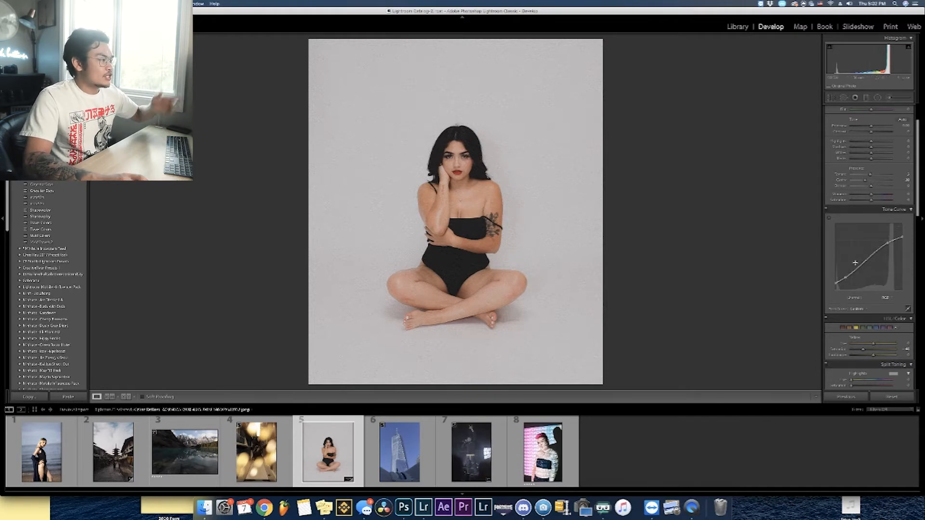
Step: Raise the portrait's vibrance, highlights and whites, reduce saturation slightly, and shift the white balance slightly warmer and greener
scroll(876, 224, "up", 2)
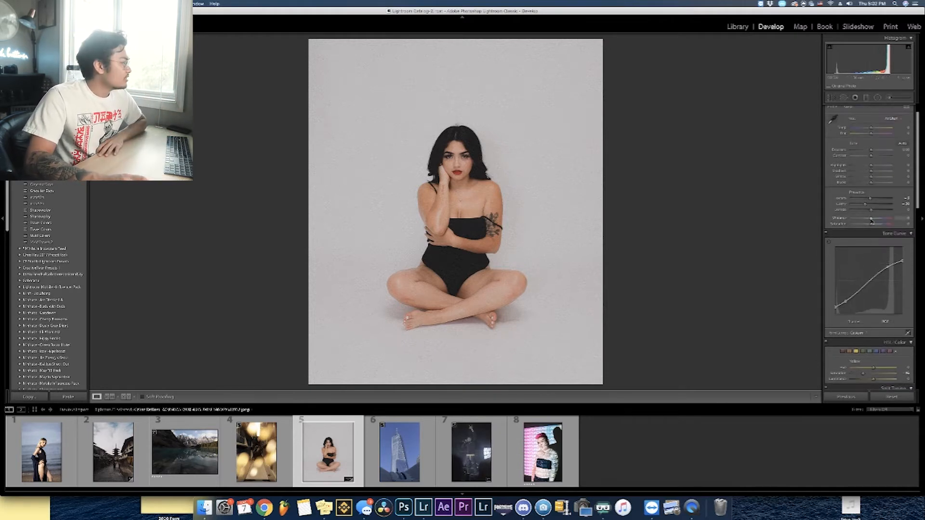
left_click_drag(876, 224, 869, 227)
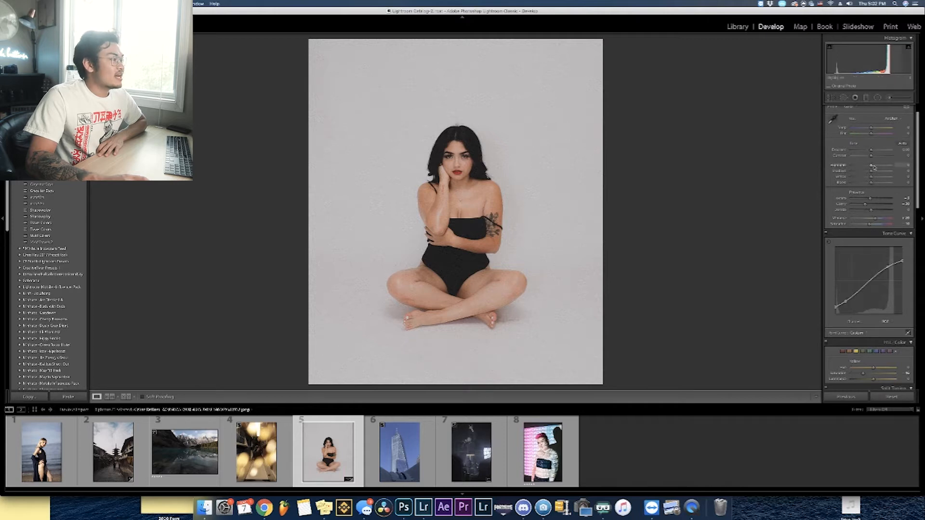
mouse_move(872, 165)
left_mouse_down()
mouse_move(883, 167)
mouse_move(868, 173)
mouse_move(874, 178)
left_mouse_up()
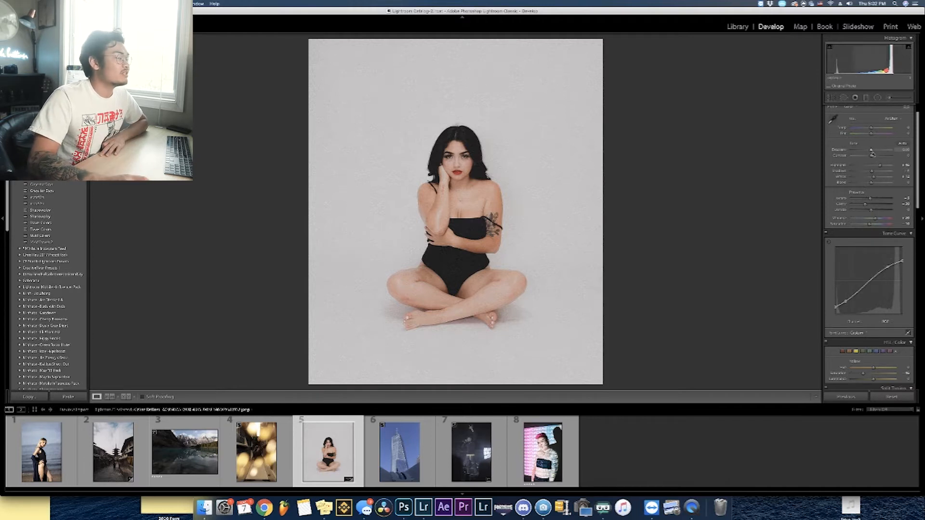
left_click_drag(872, 129, 870, 135)
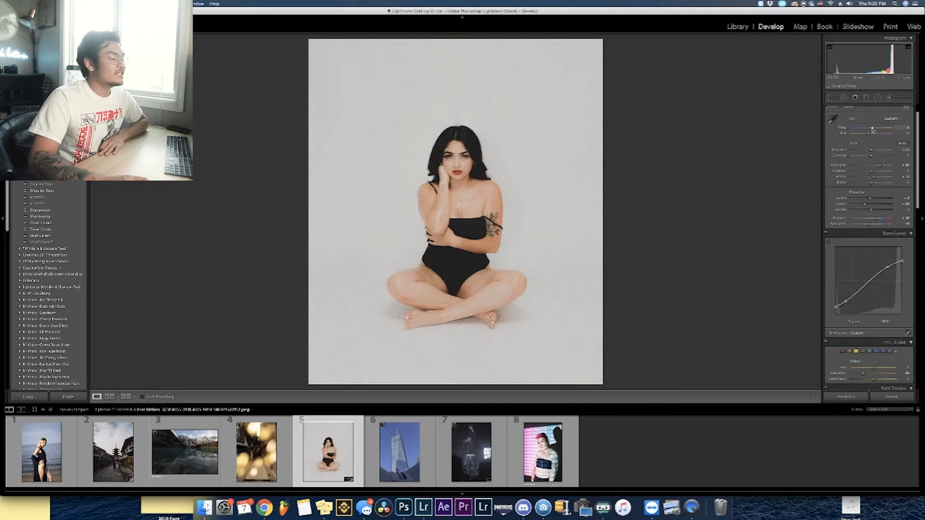
Step: Split-tone the portrait with a subtle orange tint in the shadows and a subtle blue tint in the highlights
scroll(858, 178, "down", 3)
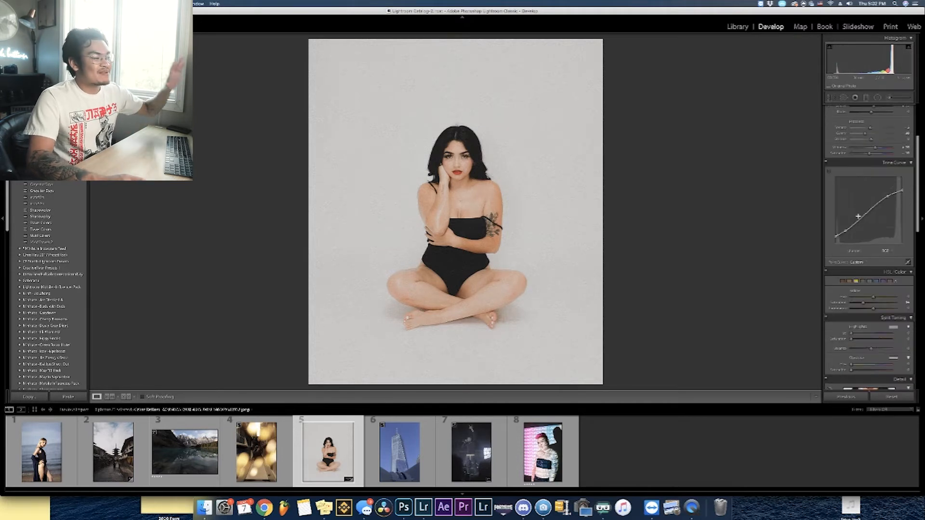
scroll(856, 270, "down", 3)
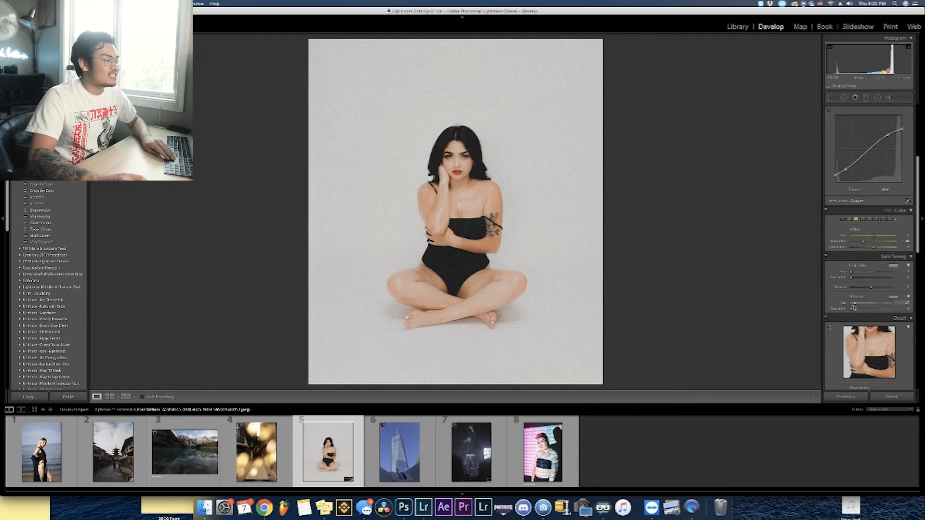
left_click(878, 272)
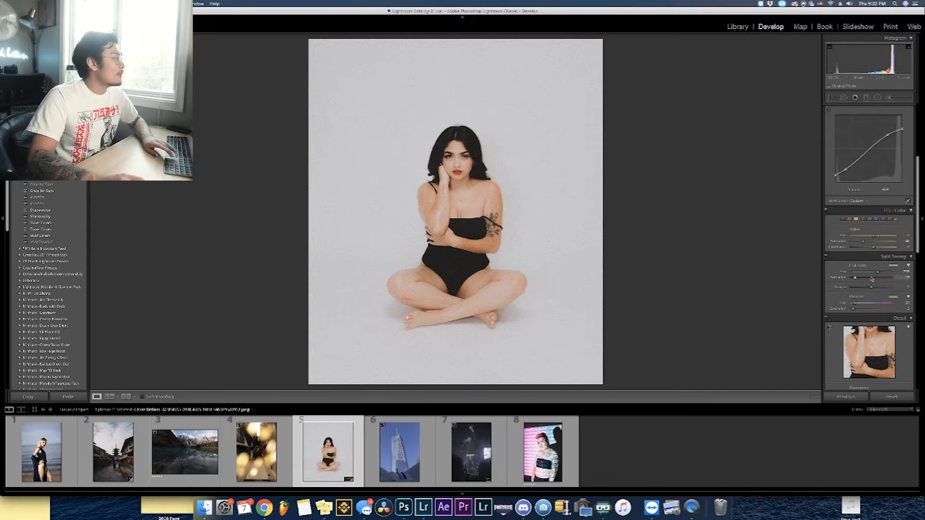
key("super+z")
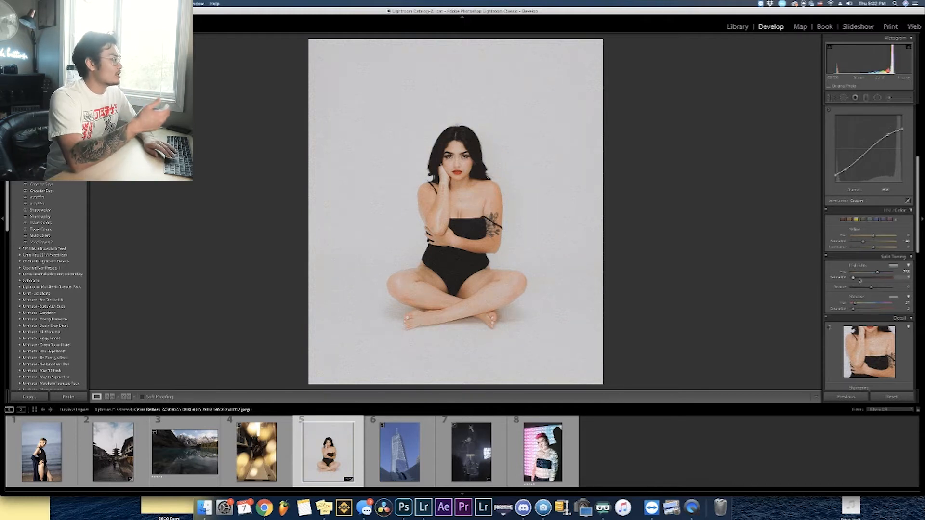
key("Up")
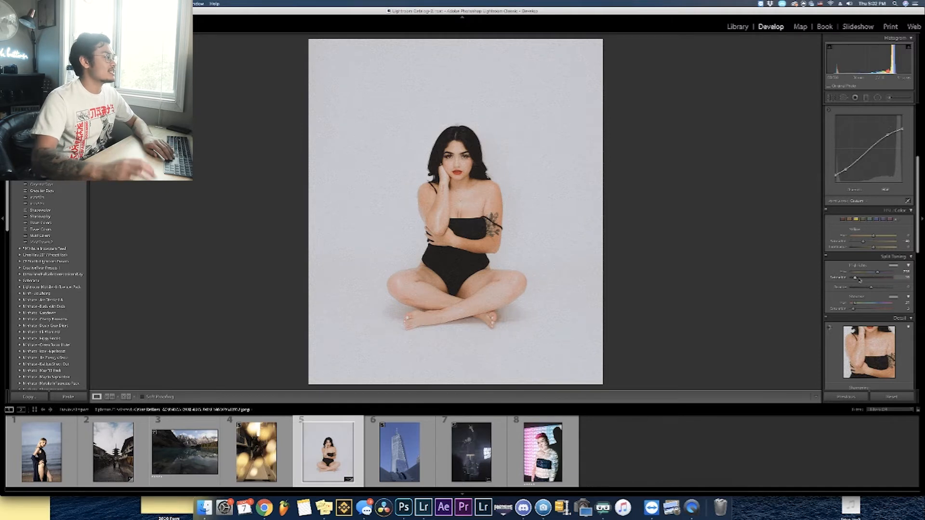
Step: Compare the portrait's before and after side by side, and select the blue skyscraper photo for editing
left_click(125, 397)
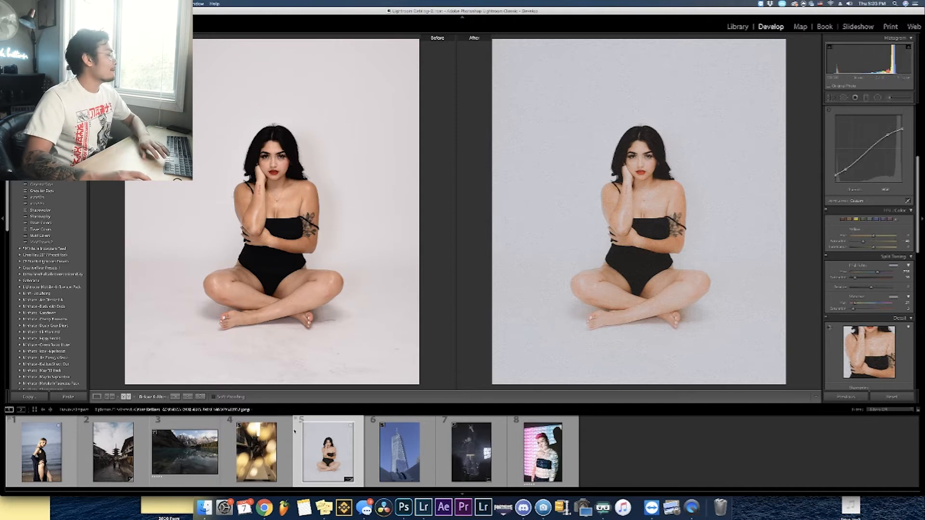
left_click(96, 397)
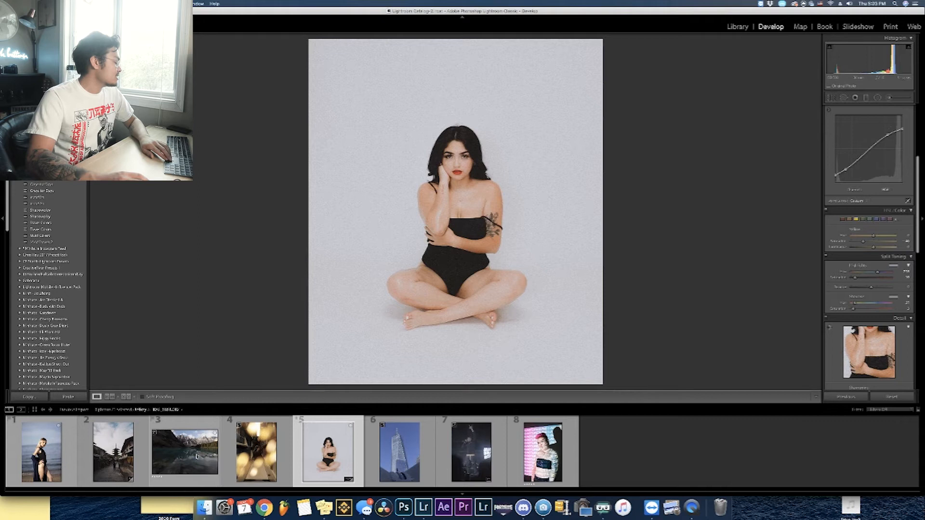
left_click(412, 453)
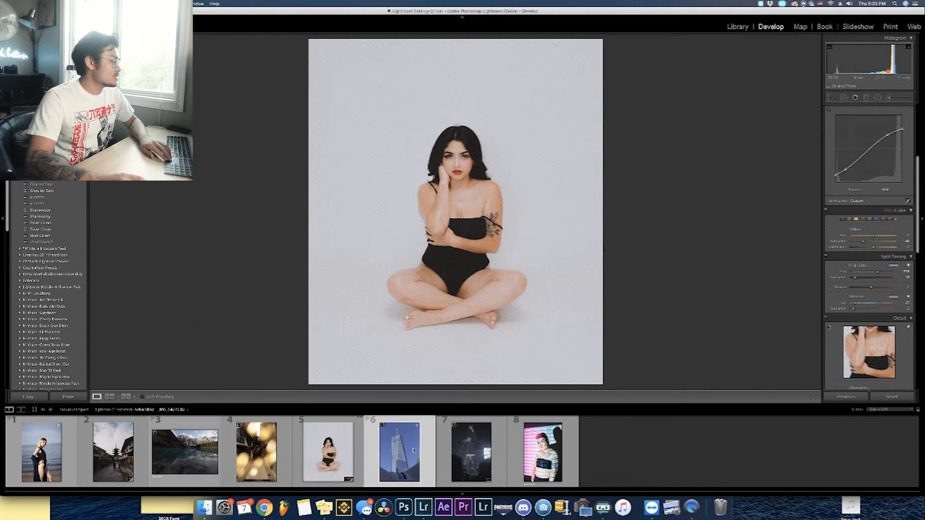
Step: Rotate the skyscraper photo clockwise until the tower stands straighter, and crop the sides in to remove the neighbouring building
key("r")
left_click_drag(684, 93, 690, 119)
key("Return")
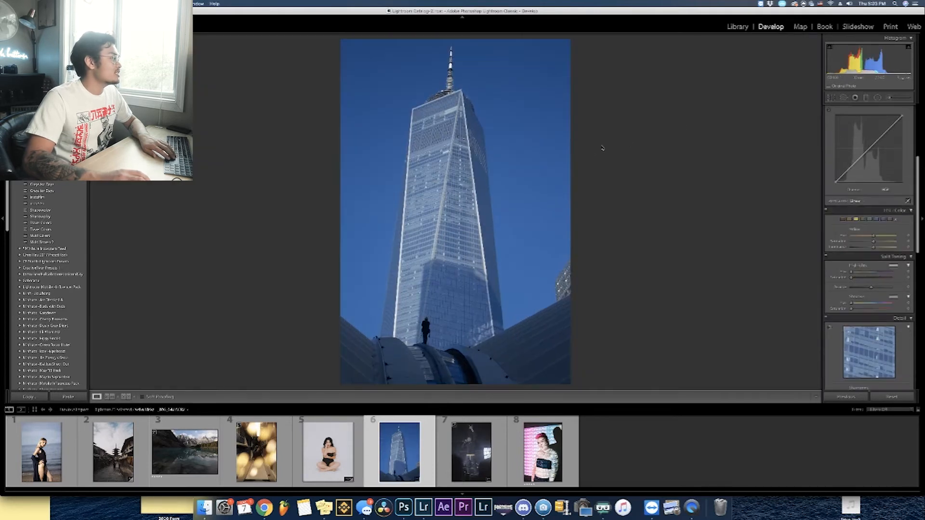
left_click(832, 97)
left_click_drag(557, 199, 549, 200)
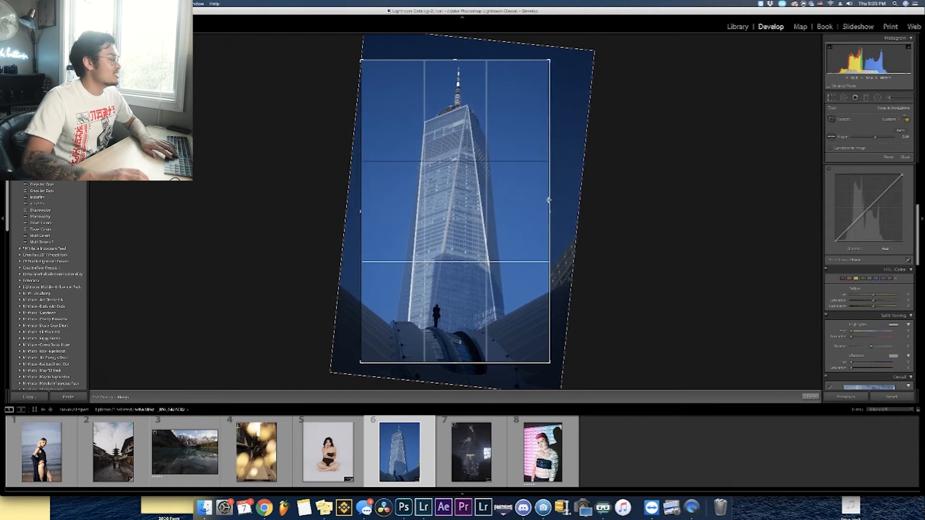
key("Return")
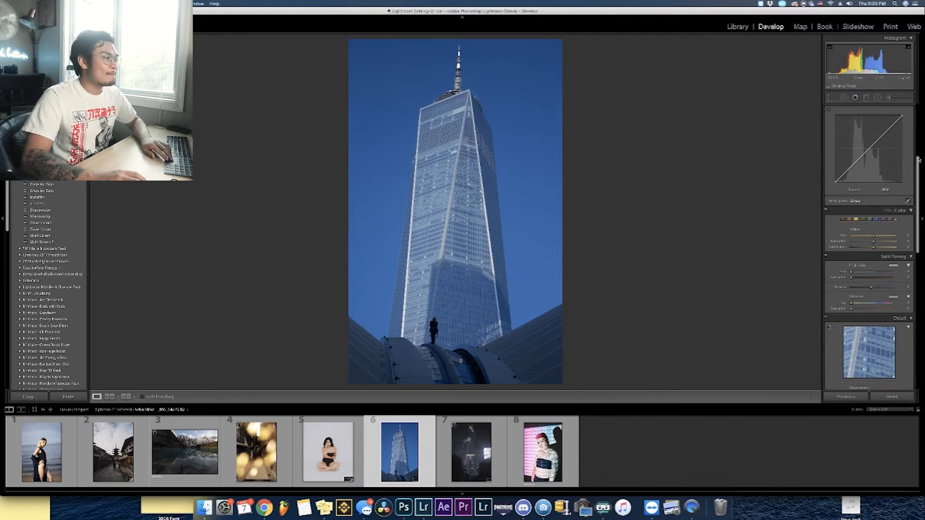
Step: Fade the skyscraper photo's tone curve by lowering the white point and lifting the upper midtones
left_click_drag(919, 163, 918, 113)
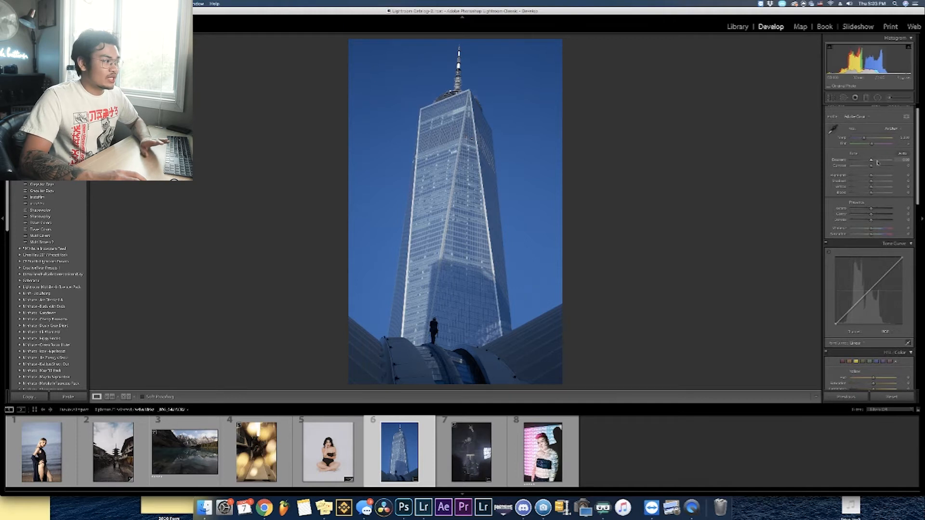
scroll(871, 246, "down", 3)
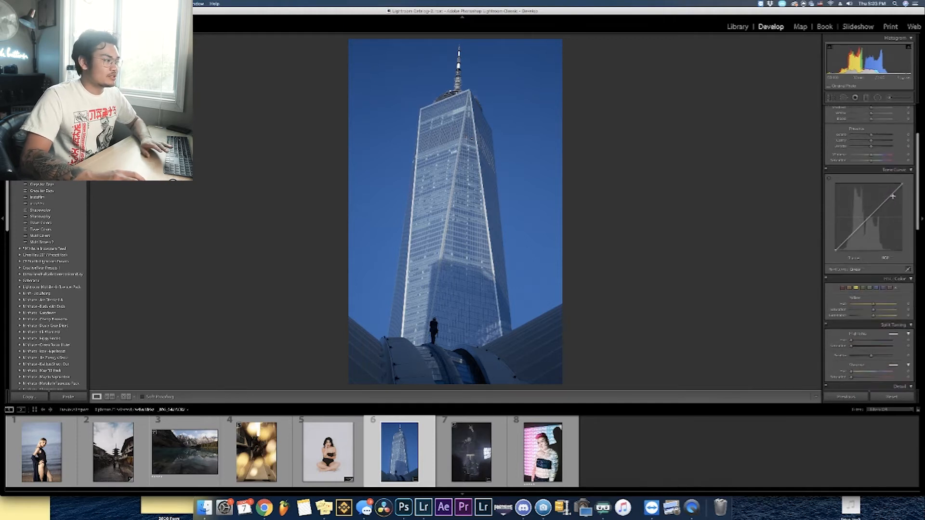
left_click_drag(902, 184, 885, 199)
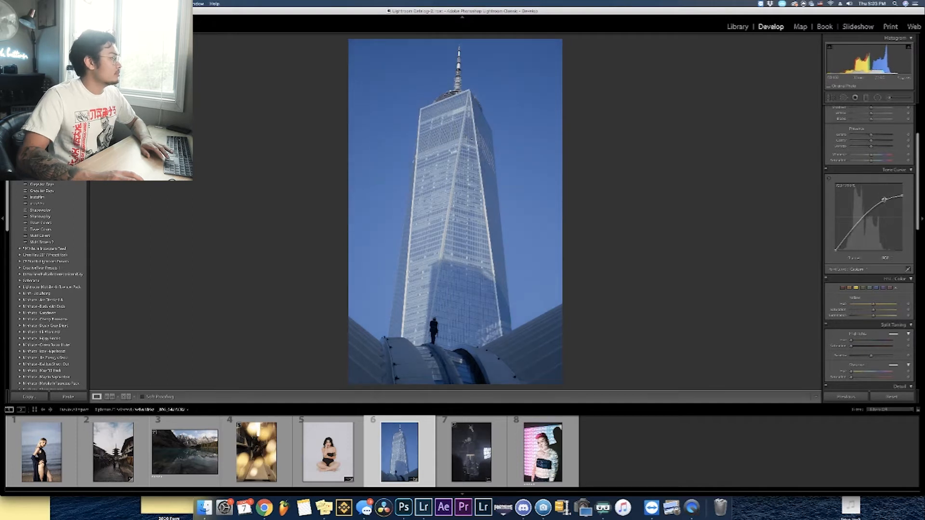
Step: Enable the lens profile correction and give the skyscraper photo more sharpening and film grain
scroll(873, 284, "down", 15)
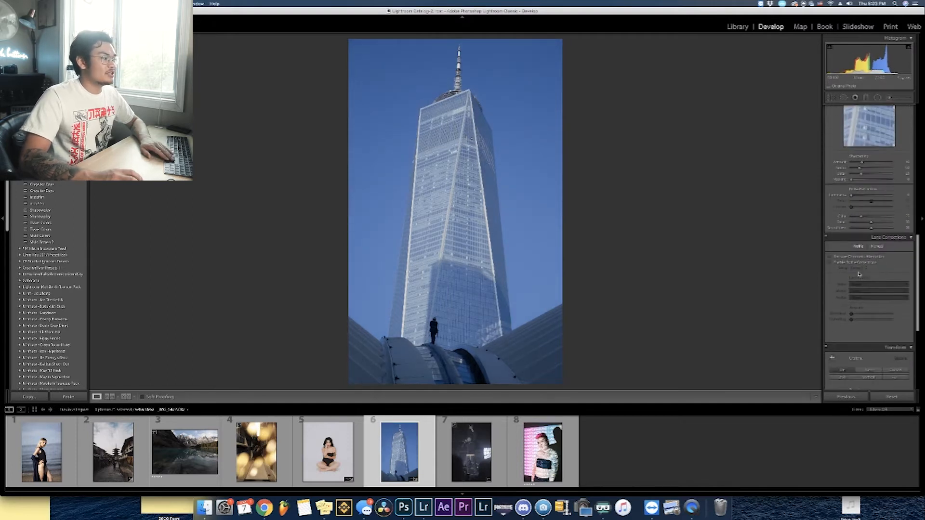
left_click(853, 264)
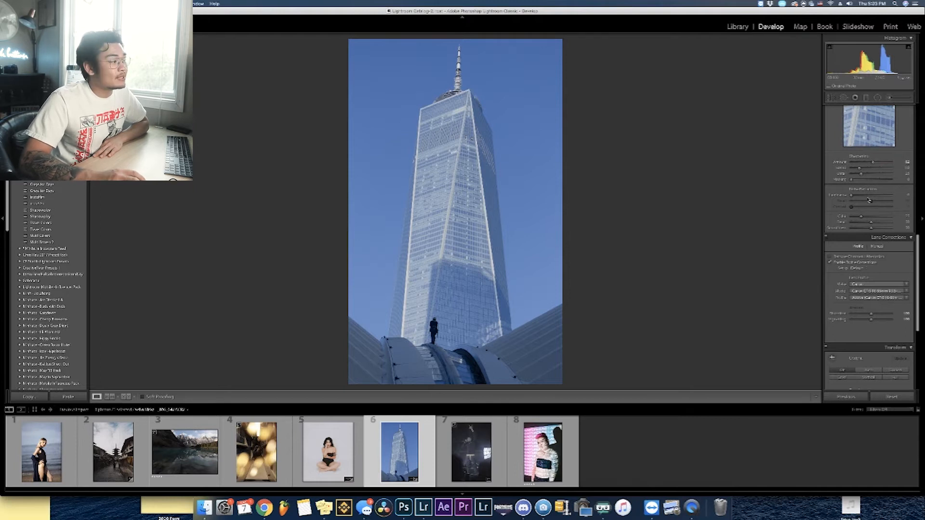
scroll(866, 197, "down", 5)
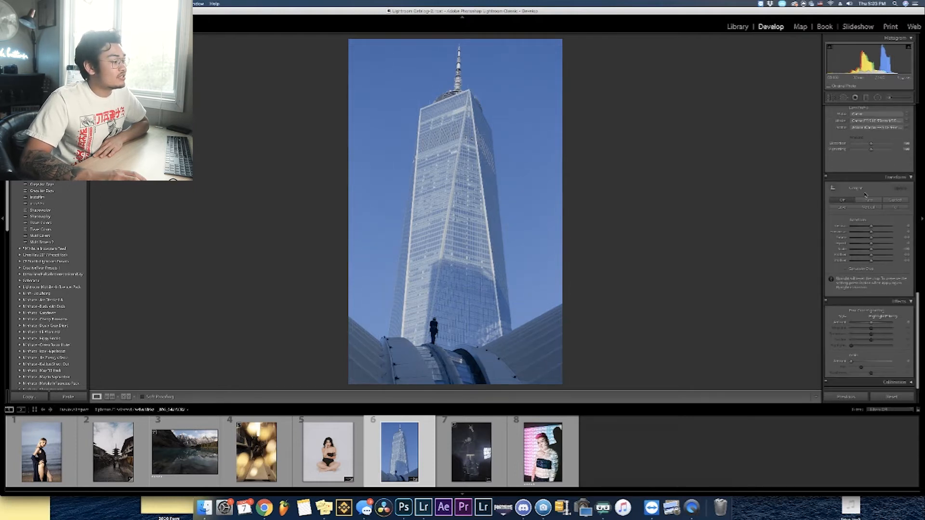
left_click(865, 362)
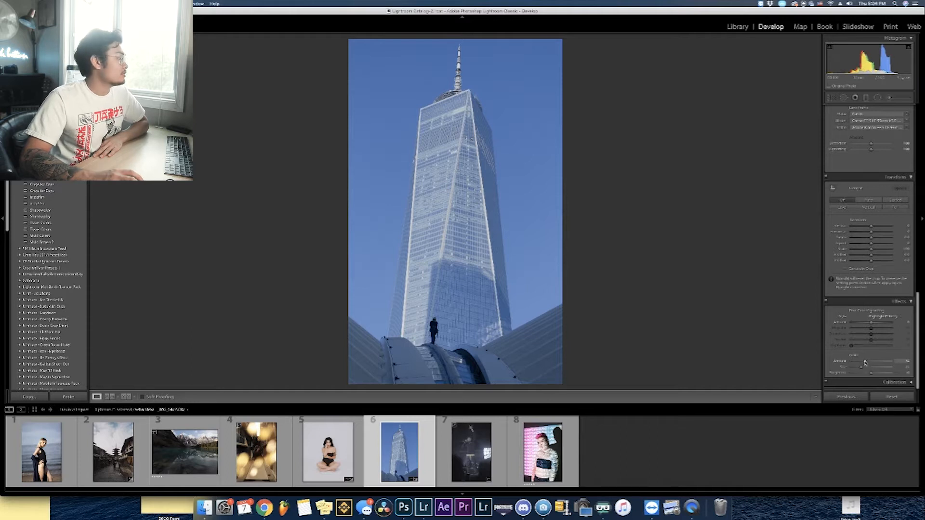
Step: Shift the skyscraper photo's blue hue towards aqua, lower the blue saturation and luminance, and raise the aqua saturation
scroll(868, 346, "up", 10)
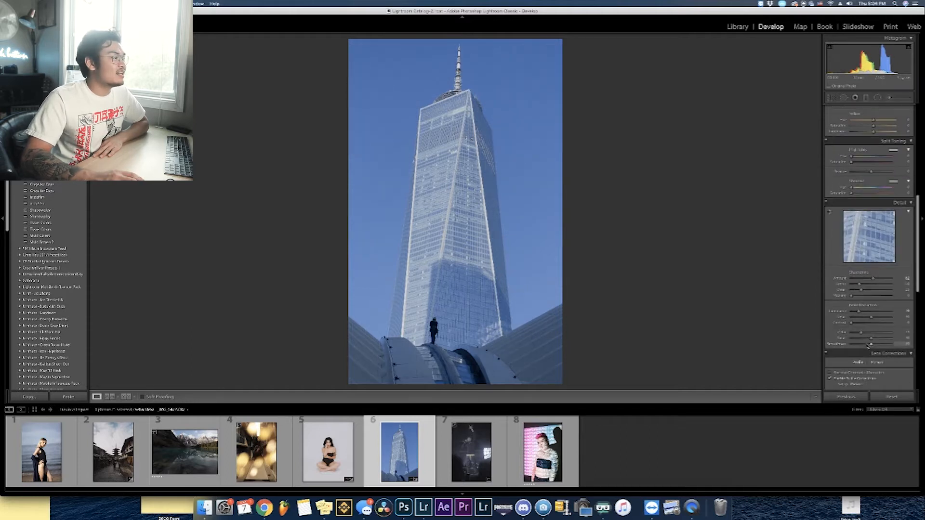
left_click(877, 237)
left_click_drag(873, 254, 866, 265)
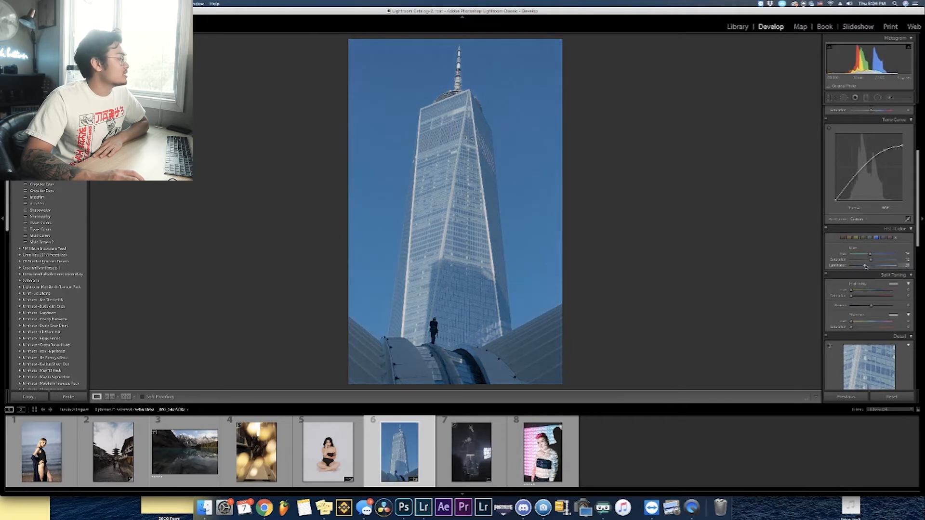
left_click(870, 237)
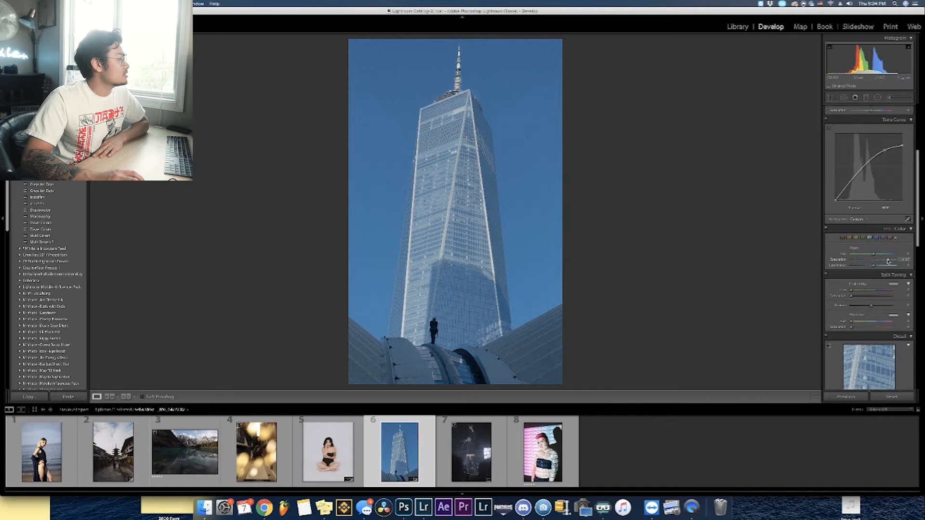
mouse_move(884, 263)
left_mouse_down()
mouse_move(851, 261)
mouse_move(883, 271)
left_mouse_up()
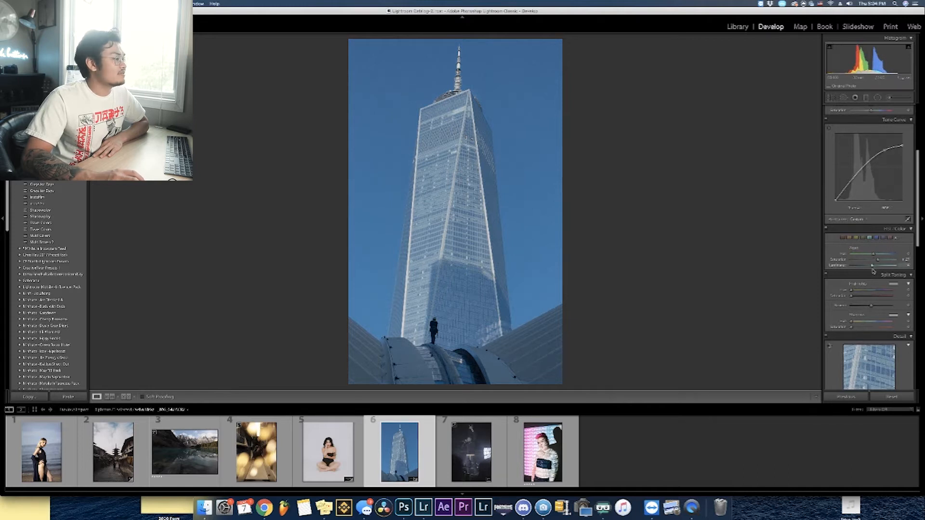
Step: Warm the skyscraper photo's white balance and fine-tune its tint
scroll(873, 270, "up", 5)
left_click_drag(866, 151, 871, 155)
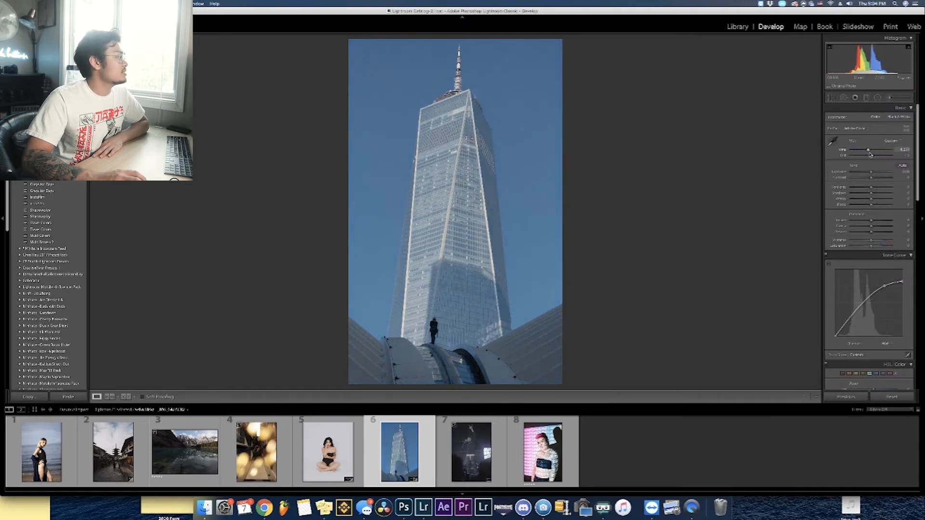
left_click_drag(870, 154, 871, 153)
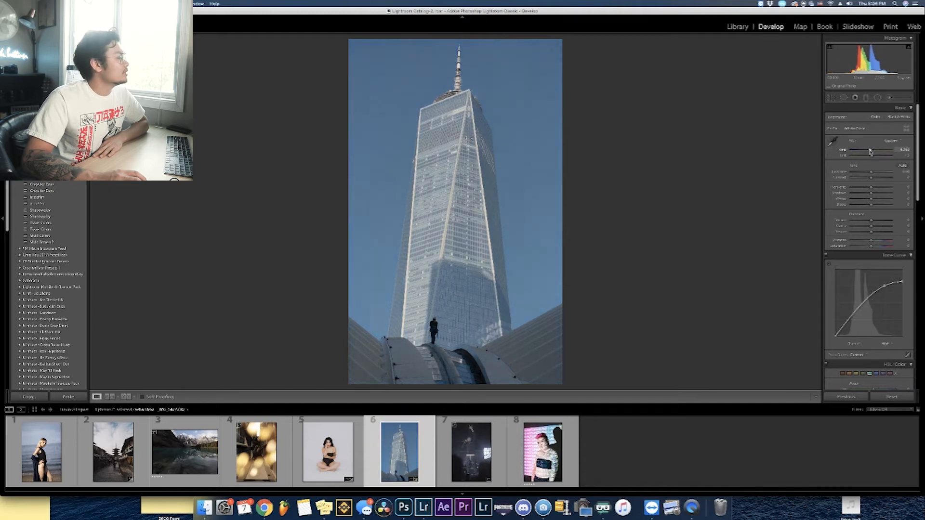
left_click_drag(871, 155, 872, 156)
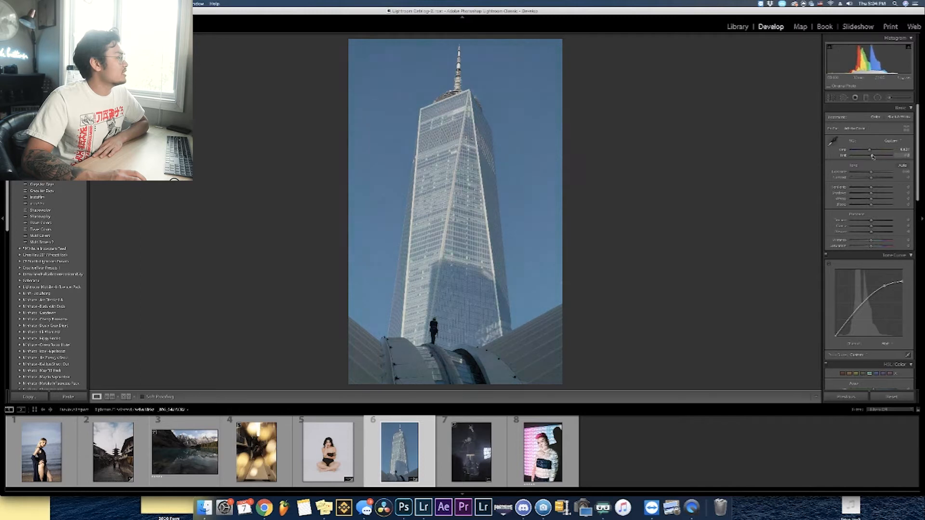
Step: Raise the skyscraper photo's highlights, whites, blacks and vibrance, and lower its shadows and saturation
scroll(873, 156, "down", 3)
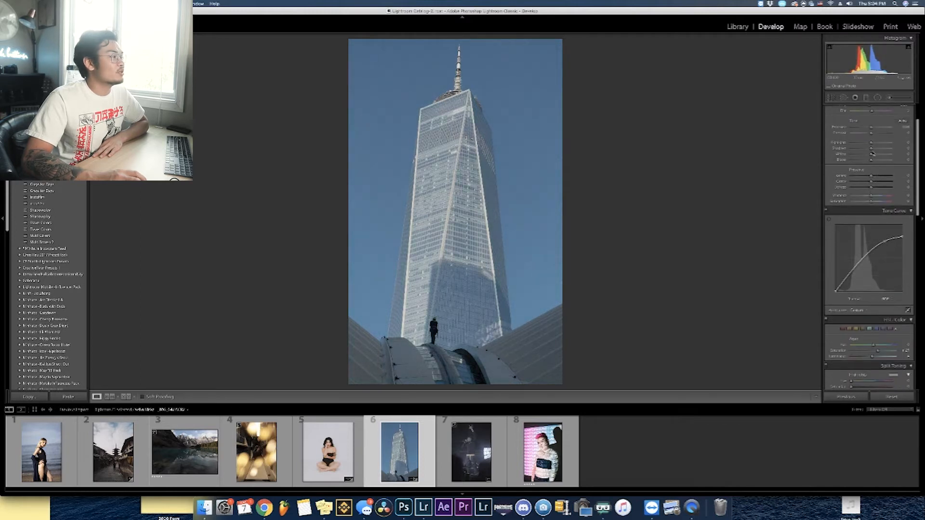
left_click_drag(873, 146, 887, 150)
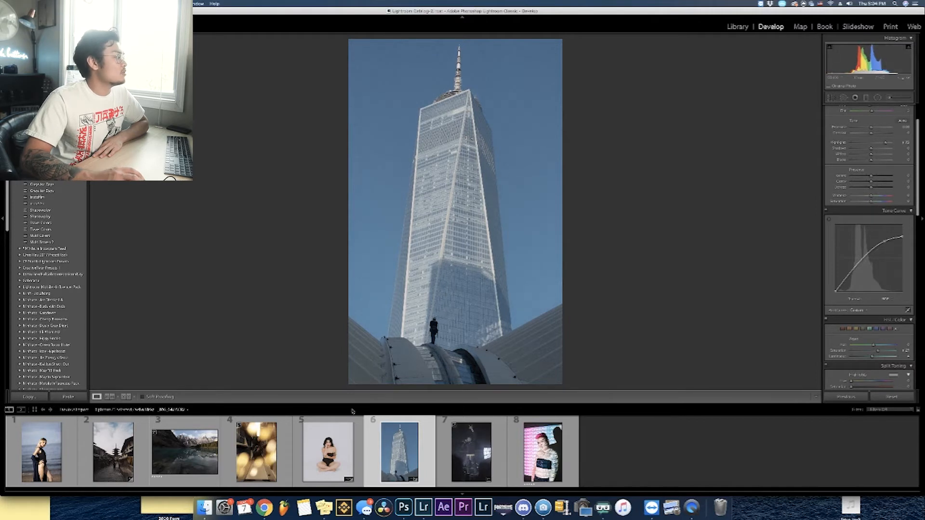
mouse_move(871, 148)
left_mouse_down()
mouse_move(861, 150)
mouse_move(882, 157)
mouse_move(875, 160)
left_mouse_up()
left_click_drag(872, 195, 866, 201)
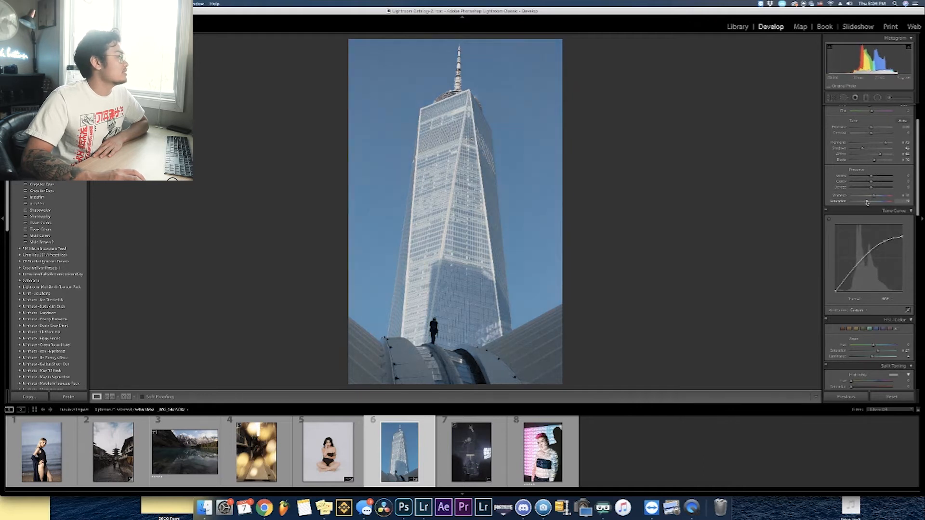
Step: Darken the blue tones further, and split-tone the skyscraper photo with subtle warm highlights and subtle blue shadows
scroll(870, 222, "down", 3)
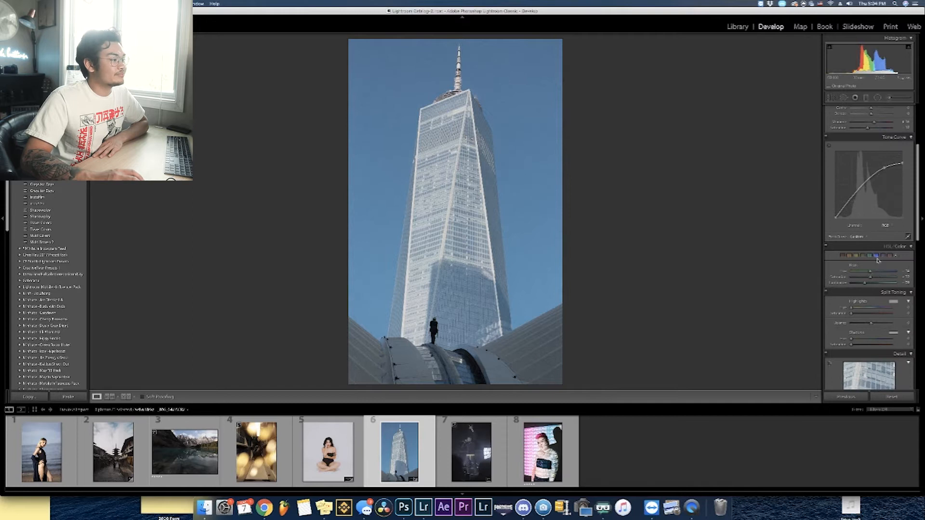
left_click_drag(865, 283, 861, 284)
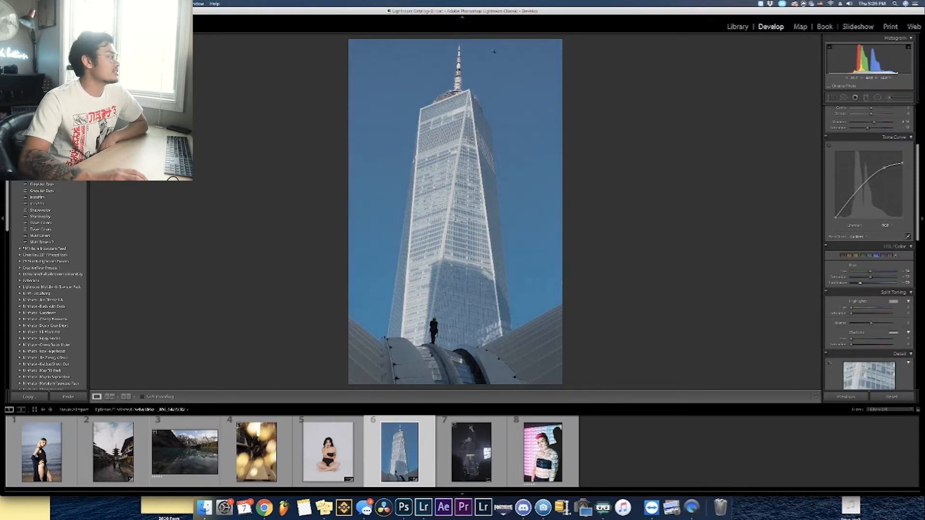
mouse_move(851, 308)
left_mouse_down()
mouse_move(896, 311)
mouse_move(856, 314)
left_mouse_up()
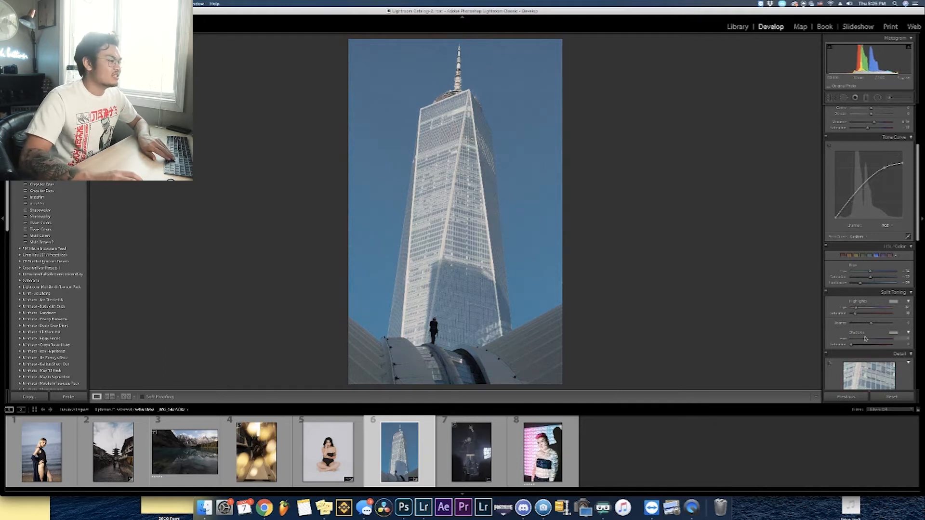
left_click_drag(857, 347, 877, 341)
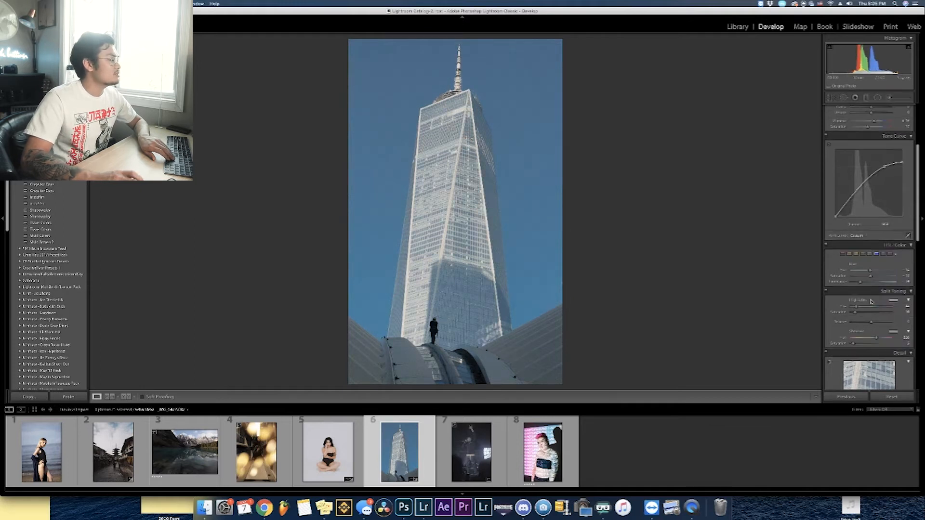
scroll(874, 332, "down", 5)
scroll(873, 306, "up", 10)
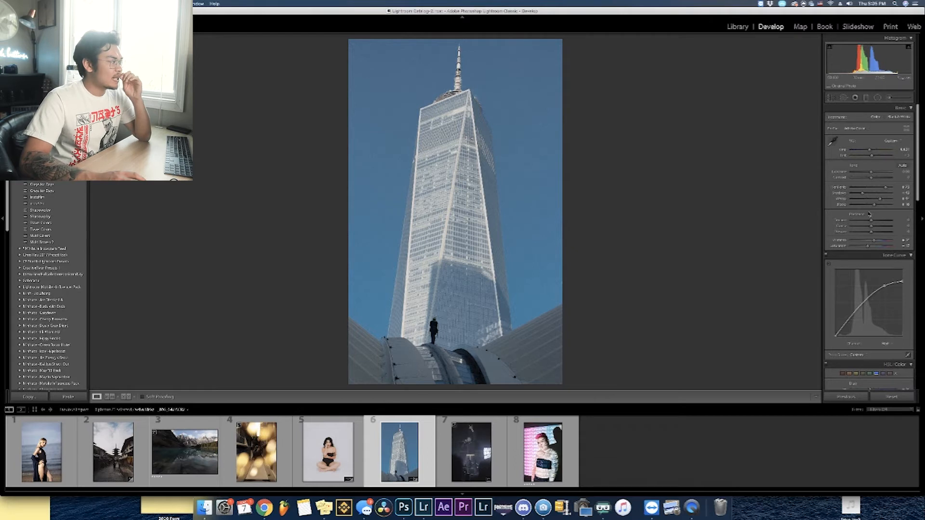
left_click(890, 99)
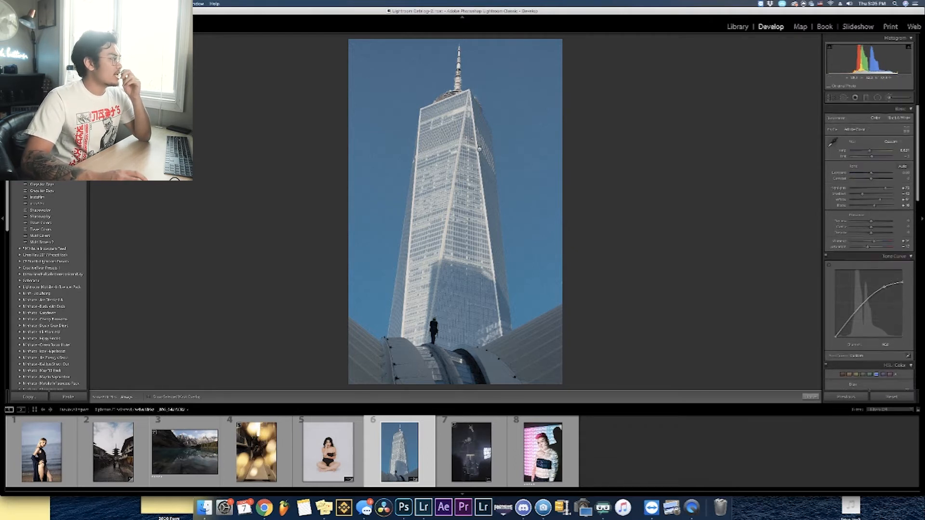
left_click(889, 101)
left_click_drag(914, 203, 920, 243)
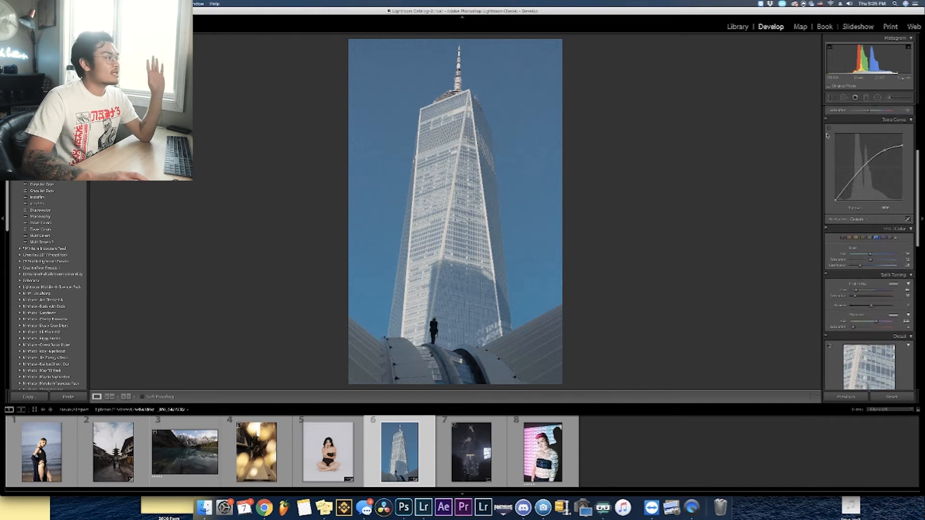
Step: Fine-tune the skyscraper photo's rotation and narrow its crop slightly to exclude the building at the edge
key("r")
left_click_drag(596, 95, 594, 98)
key("Return")
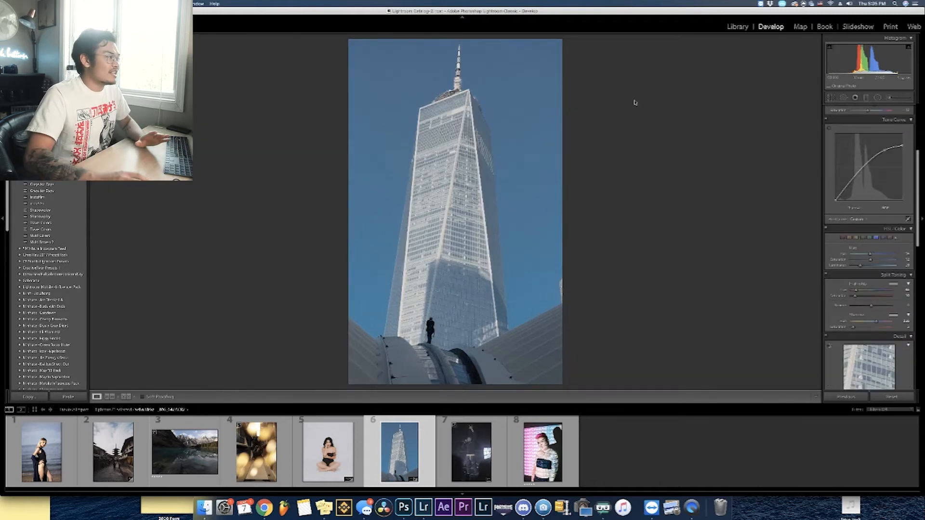
left_click(832, 98)
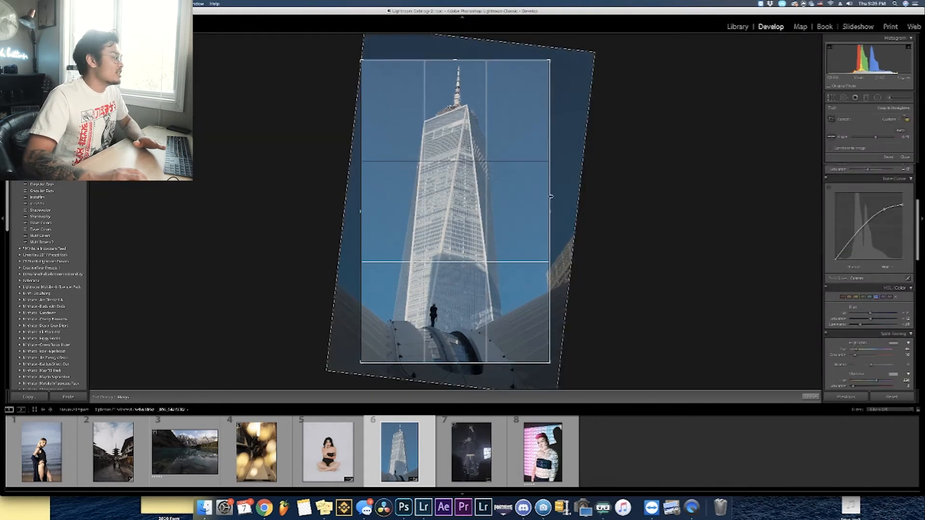
left_click_drag(551, 197, 547, 197)
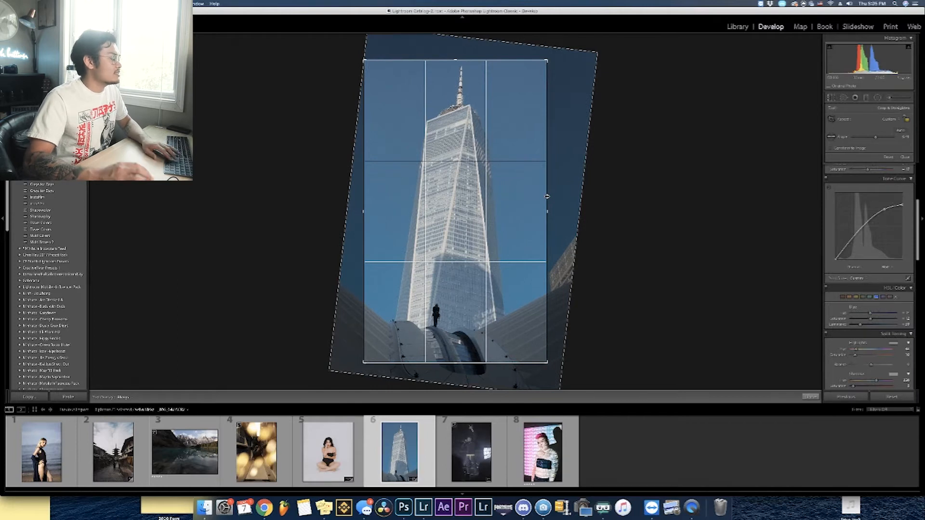
key("Return")
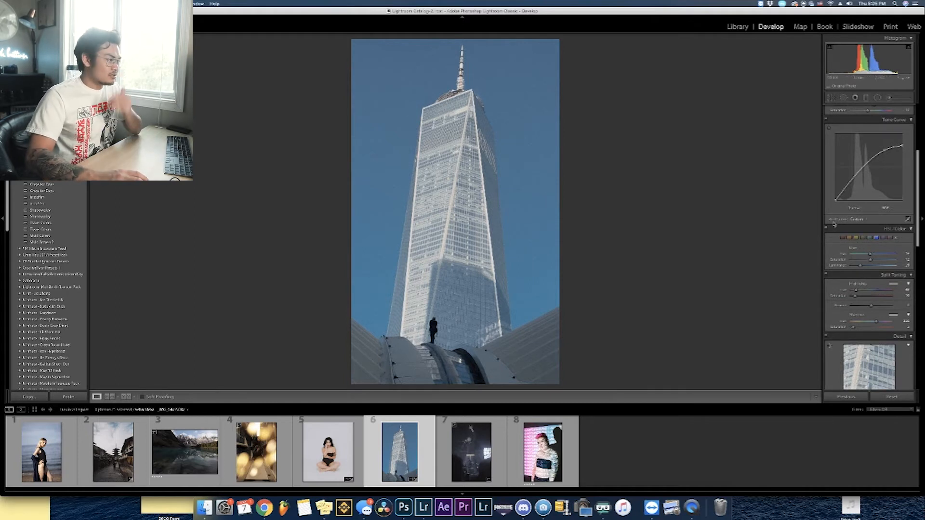
Step: Deepen the shadows with a lower tone curve point, shift the blue hue further towards teal, and raise the blue luminance slightly
scroll(850, 240, "up", 5)
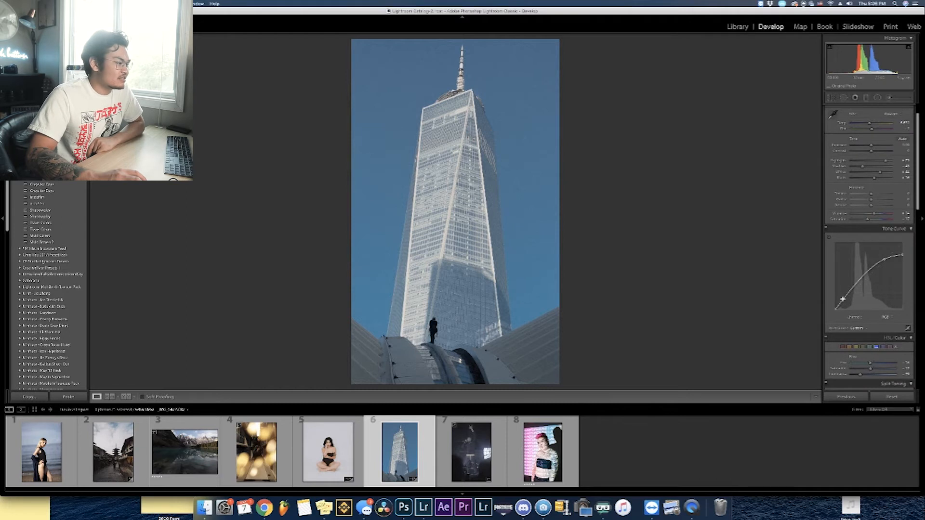
left_click_drag(842, 300, 845, 301)
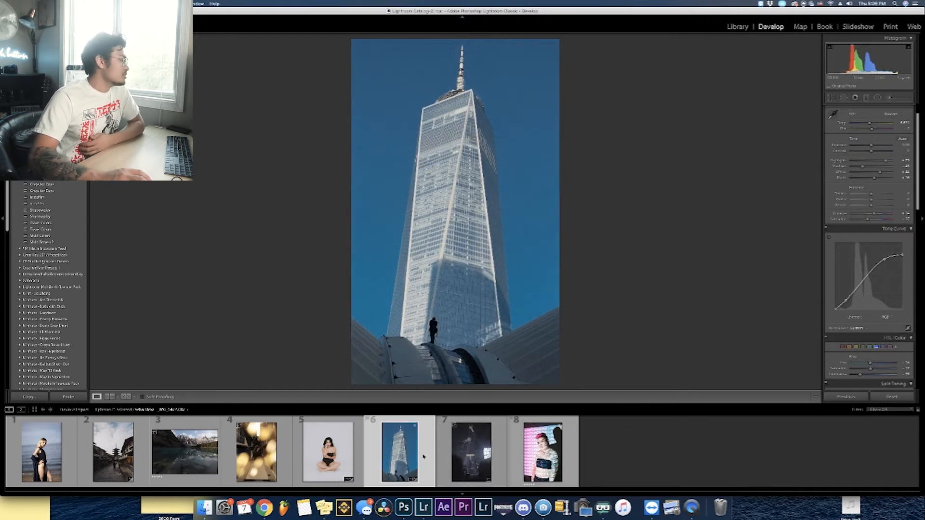
mouse_move(870, 370)
left_mouse_down()
mouse_move(859, 375)
mouse_move(868, 365)
left_mouse_up()
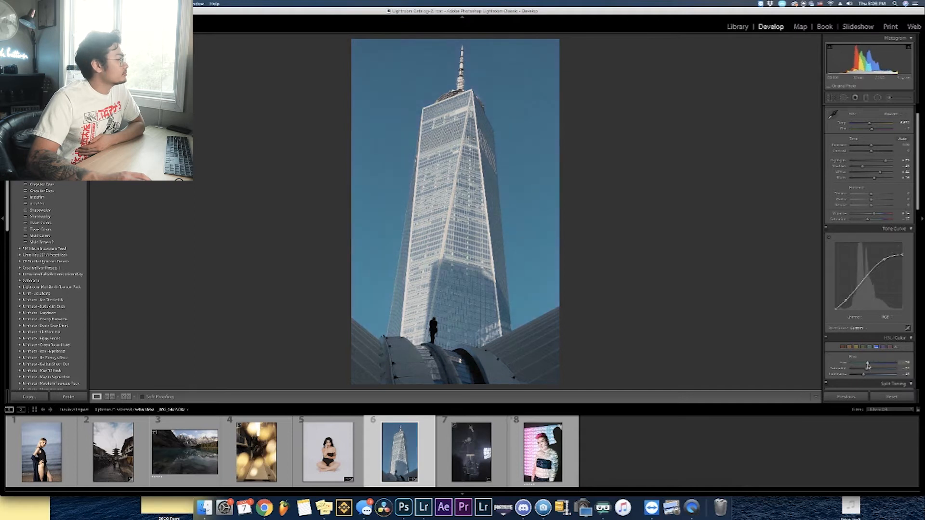
scroll(858, 365, "up", 2)
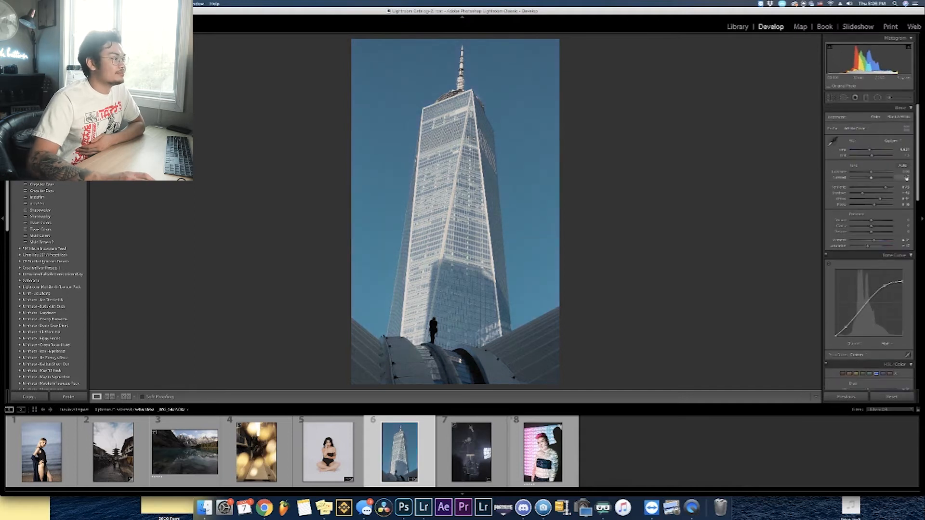
Step: Compare the skyscraper photo before and after the edit, and fine-tune its crop rotation slightly
left_click(127, 397)
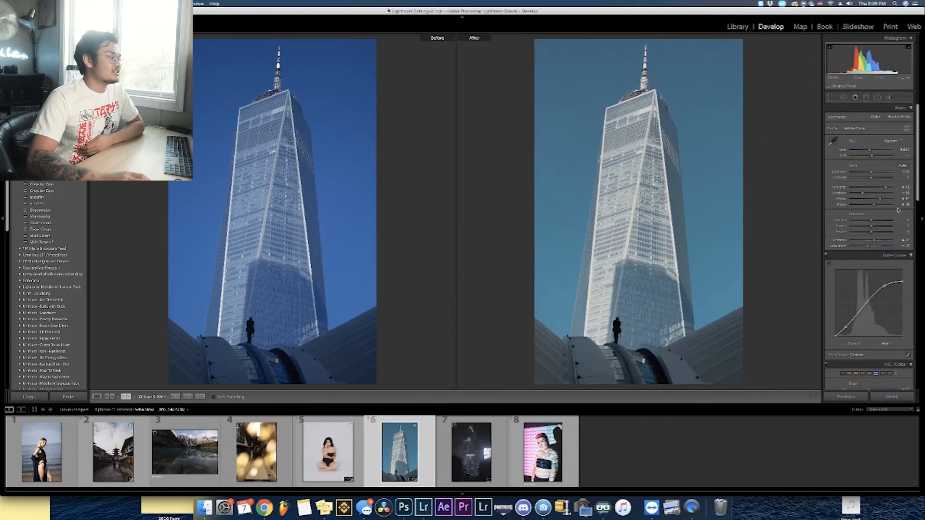
scroll(889, 208, "down", 10)
scroll(888, 208, "down", 10)
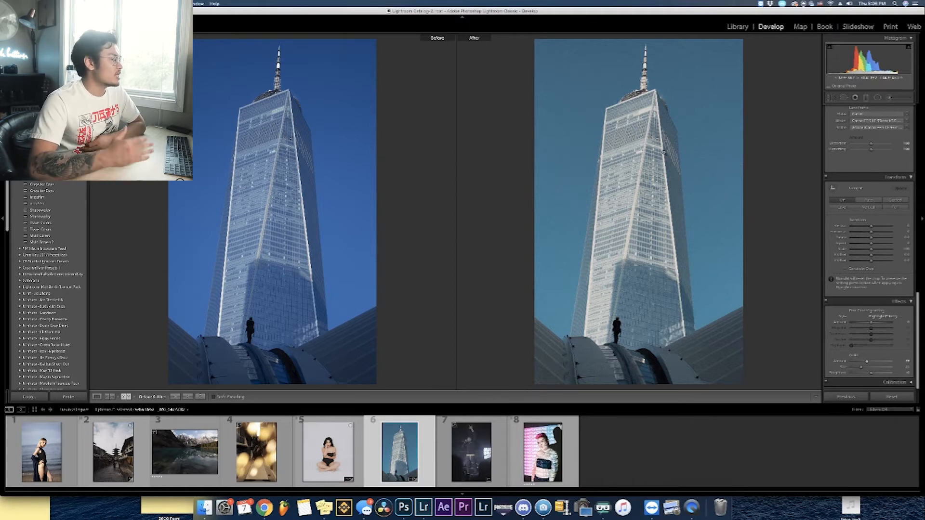
left_click(831, 98)
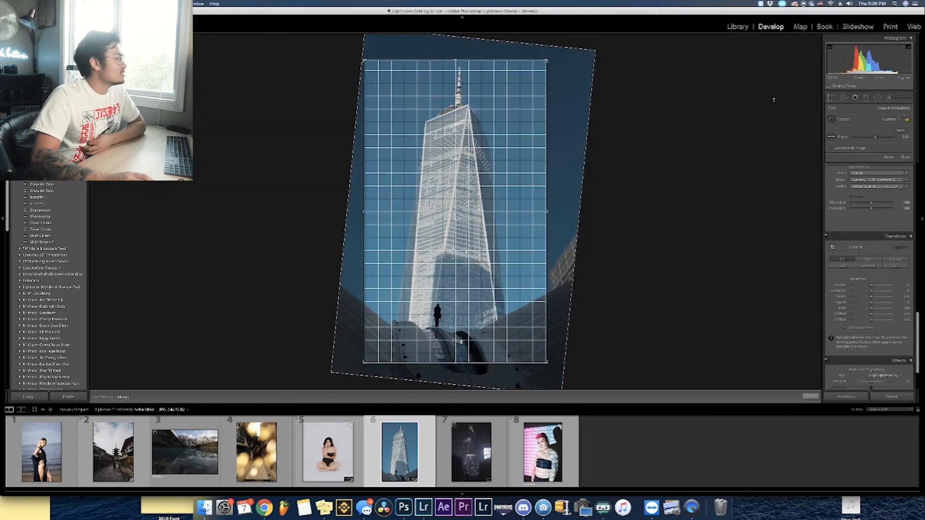
key("Return")
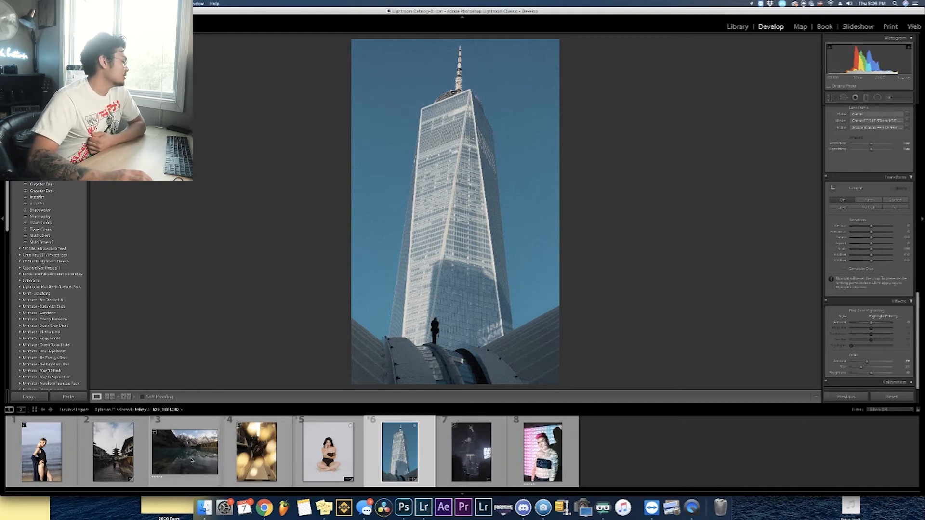
Step: Open the mountain lake photo and fade it with the tone curve, lowering the white point and lifting the upper tones and shadows
left_click(225, 453)
left_click(214, 454)
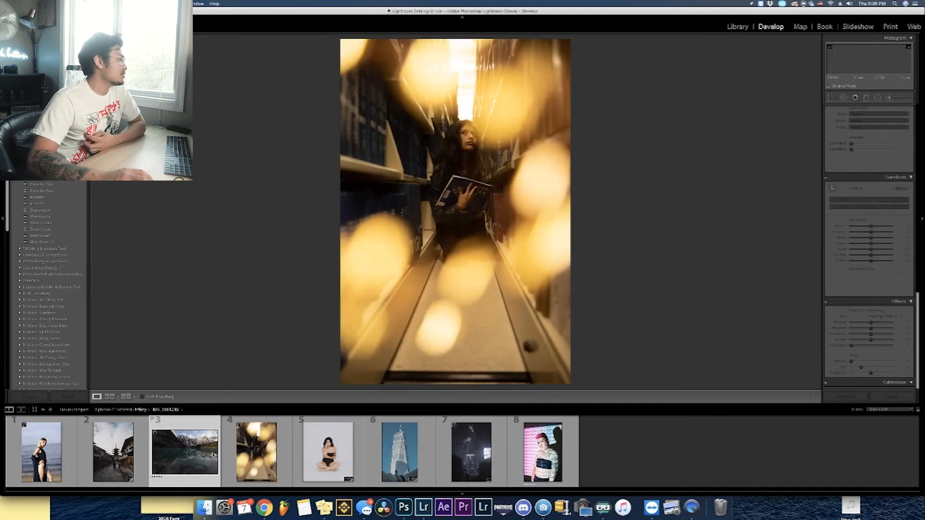
left_click(873, 255)
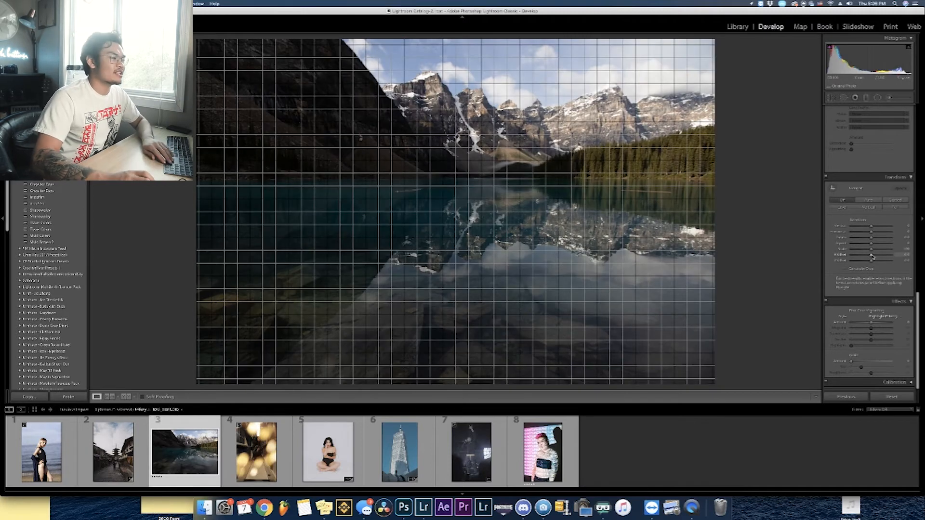
scroll(872, 255, "up", 10)
scroll(870, 251, "up", 4)
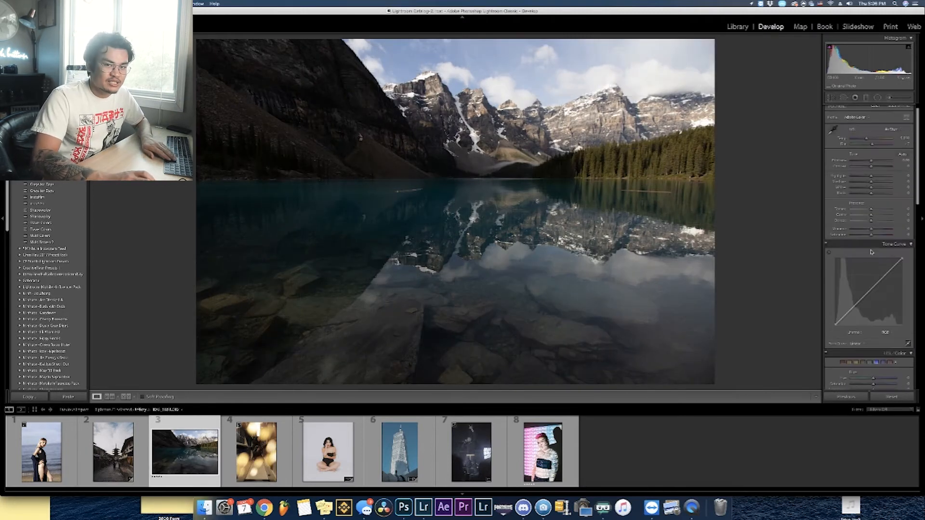
left_click_drag(904, 273, 884, 282)
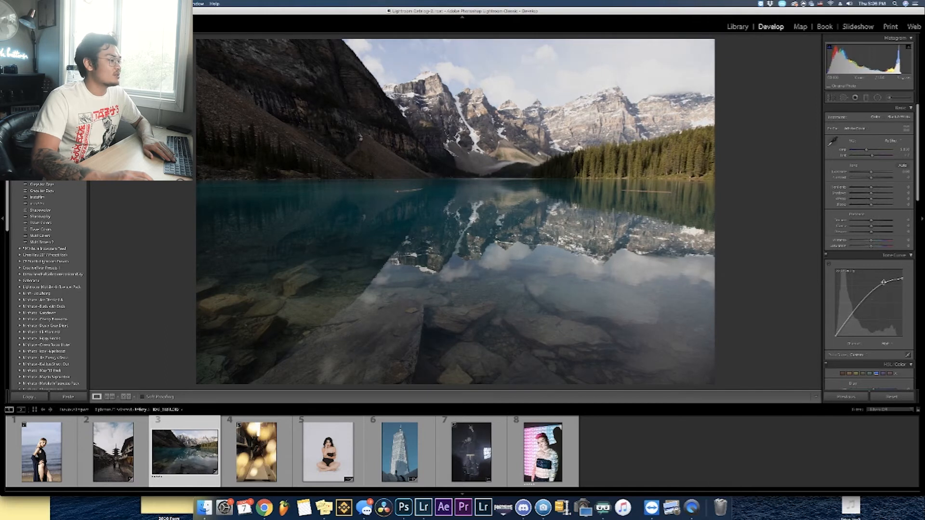
left_click_drag(840, 330, 838, 328)
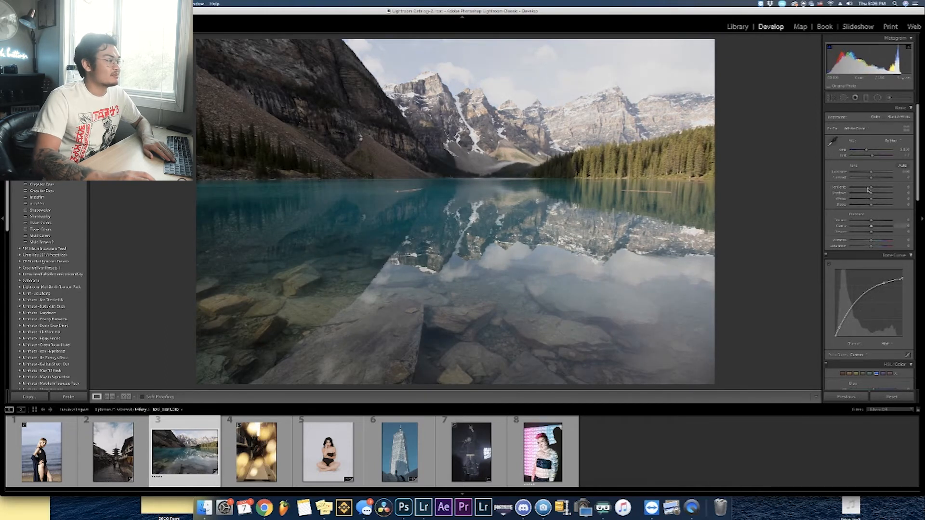
Step: Lower the lake photo's highlights fully, raise its shadows, whites and texture, and reduce clarity slightly
left_click_drag(870, 187, 833, 192)
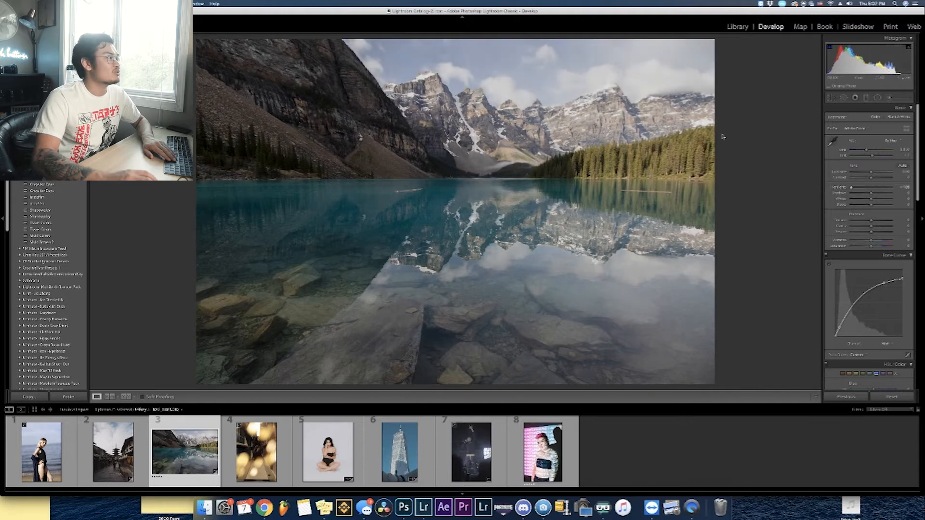
left_click_drag(870, 193, 880, 197)
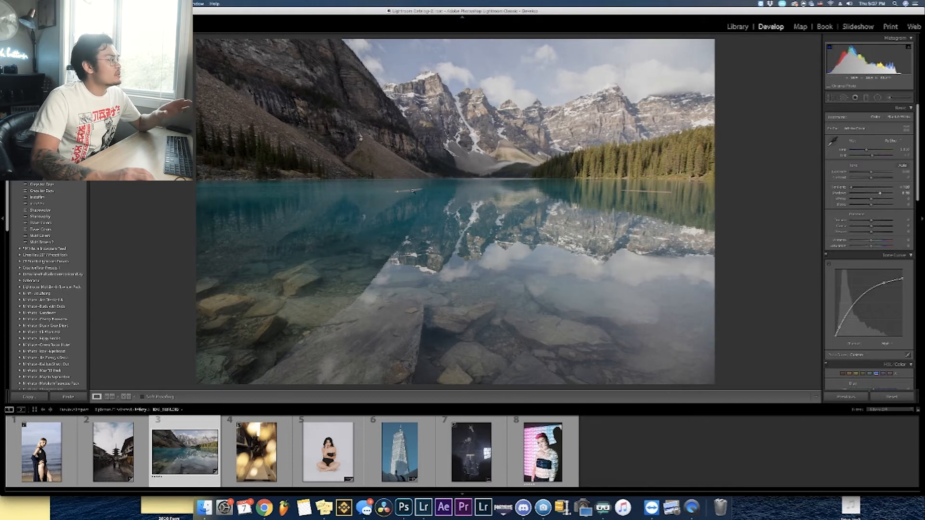
mouse_move(871, 220)
left_mouse_down()
mouse_move(882, 223)
mouse_move(866, 227)
mouse_move(895, 228)
mouse_move(870, 230)
left_mouse_up()
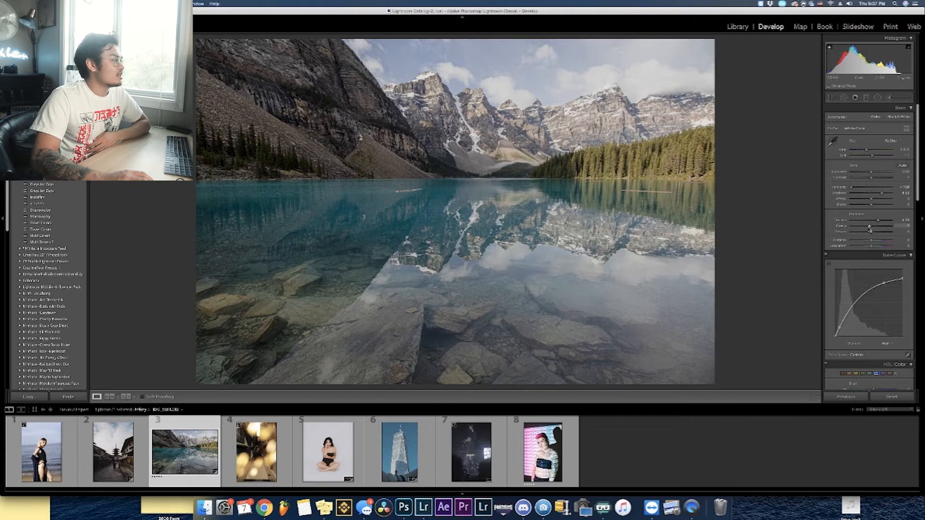
left_click_drag(871, 199, 873, 201)
Step: Raise the aqua saturation and luminance, and shift the aqua hue slightly towards green
scroll(874, 202, "down", 5)
left_click(871, 298)
mouse_move(874, 319)
left_mouse_down()
mouse_move(858, 321)
mouse_move(890, 322)
left_mouse_up()
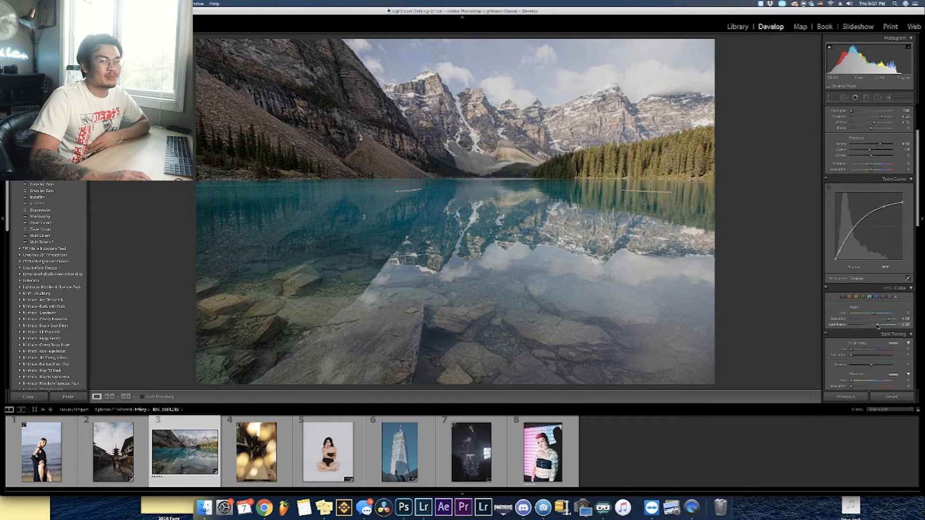
left_click_drag(874, 315, 873, 317)
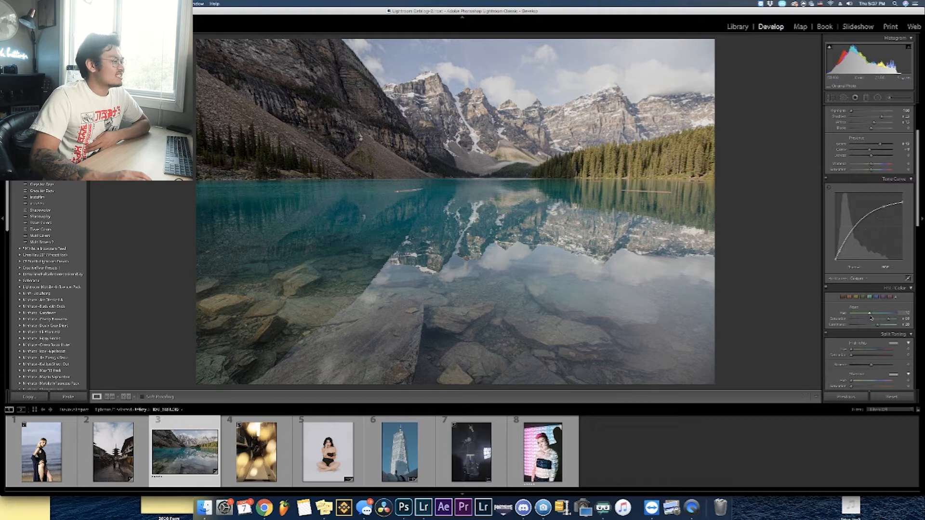
Step: Darken the blue tones, shift their hue slightly towards teal, and raise their saturation slightly
left_click(876, 299)
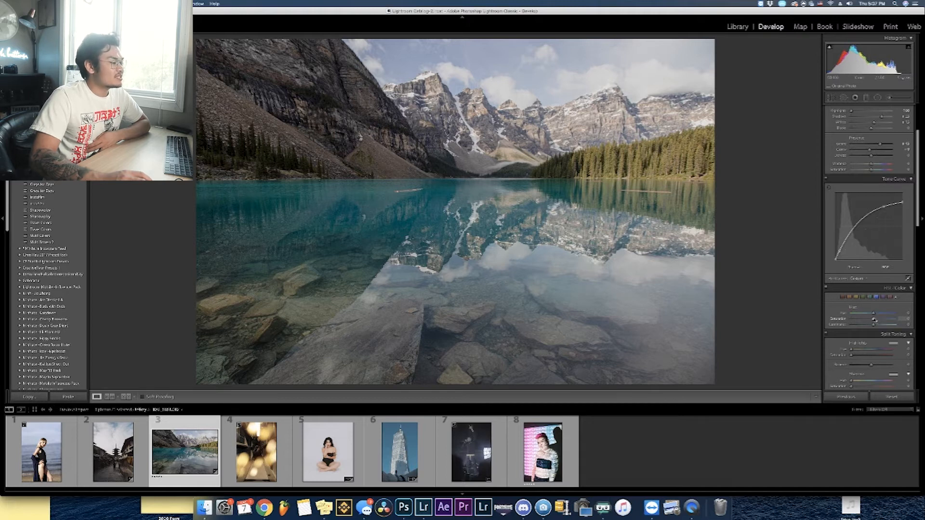
left_click_drag(873, 321, 888, 321)
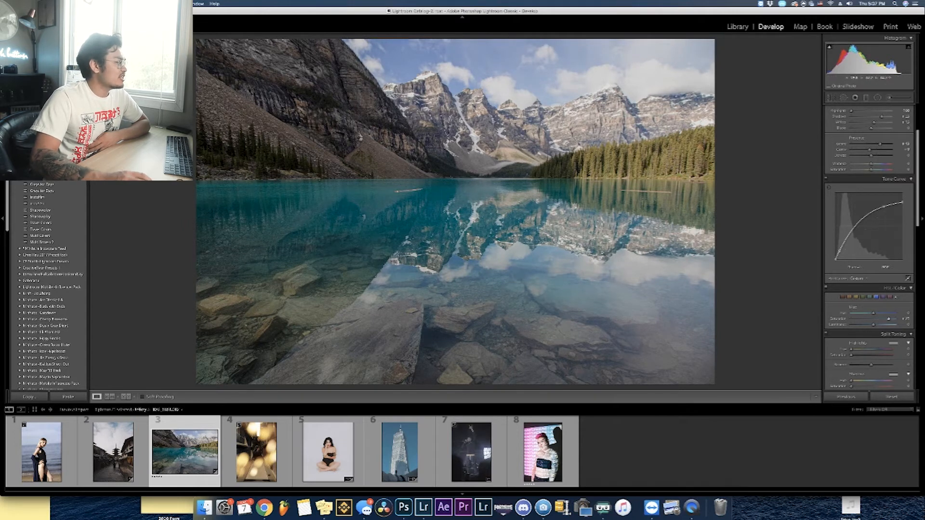
left_click_drag(889, 320, 857, 327)
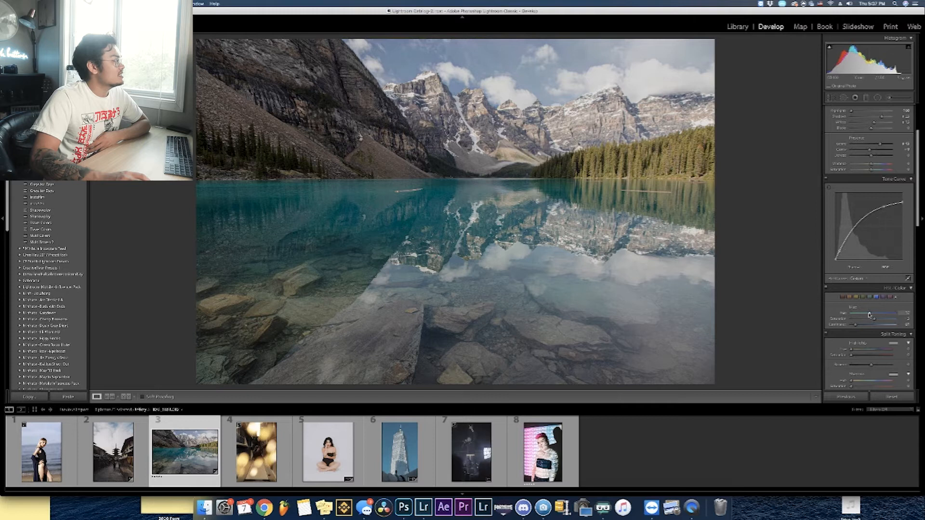
left_click_drag(874, 319, 879, 321)
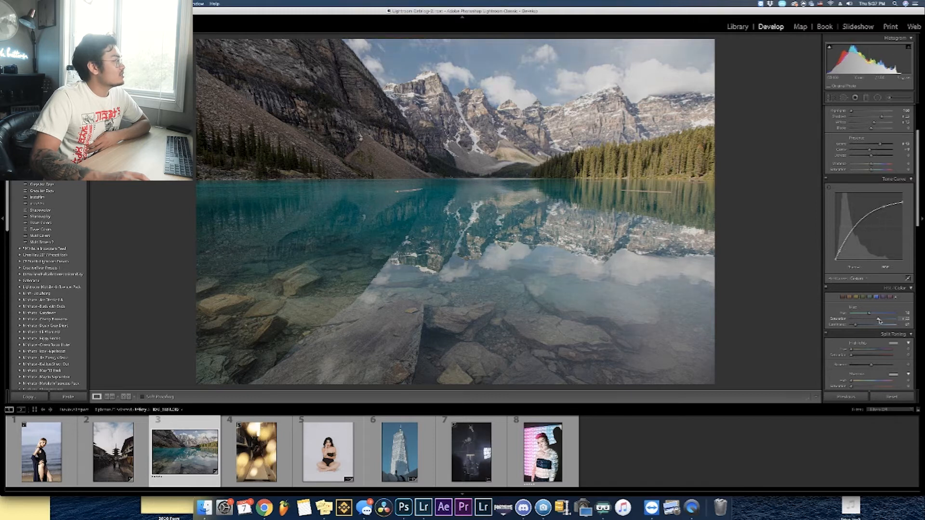
Step: Reduce the yellow saturation and luminance, then shift the green hue towards teal and lower the green saturation and luminance
left_click(852, 298)
mouse_move(874, 320)
left_mouse_down()
mouse_move(851, 320)
mouse_move(887, 320)
mouse_move(861, 324)
left_mouse_up()
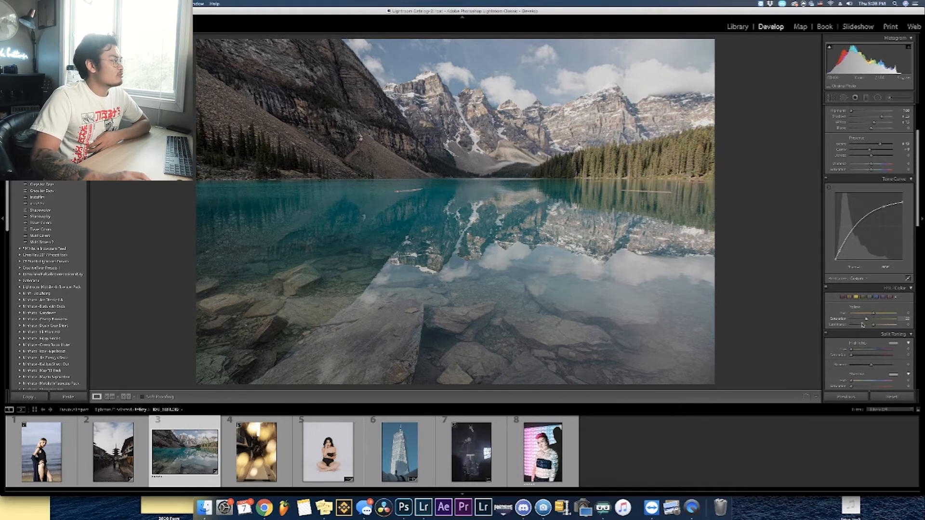
left_click_drag(873, 324, 858, 327)
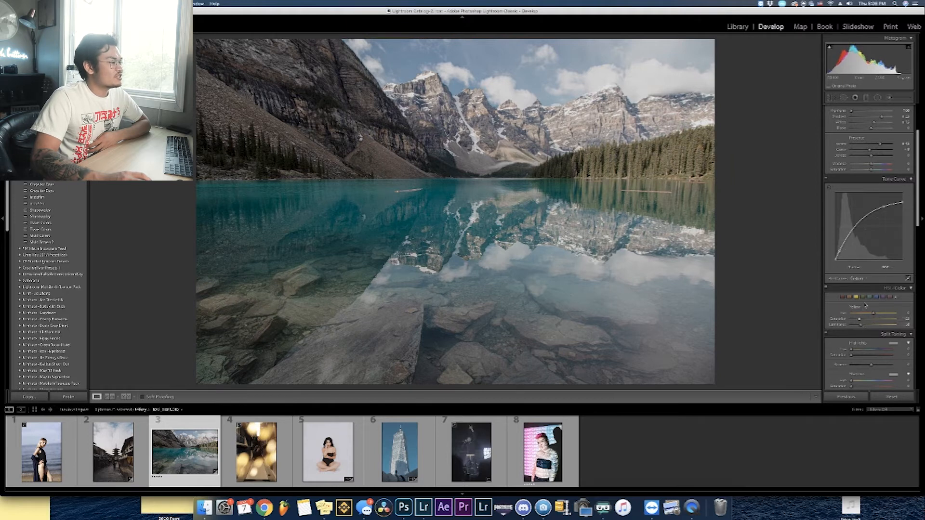
left_click_drag(855, 320, 874, 324)
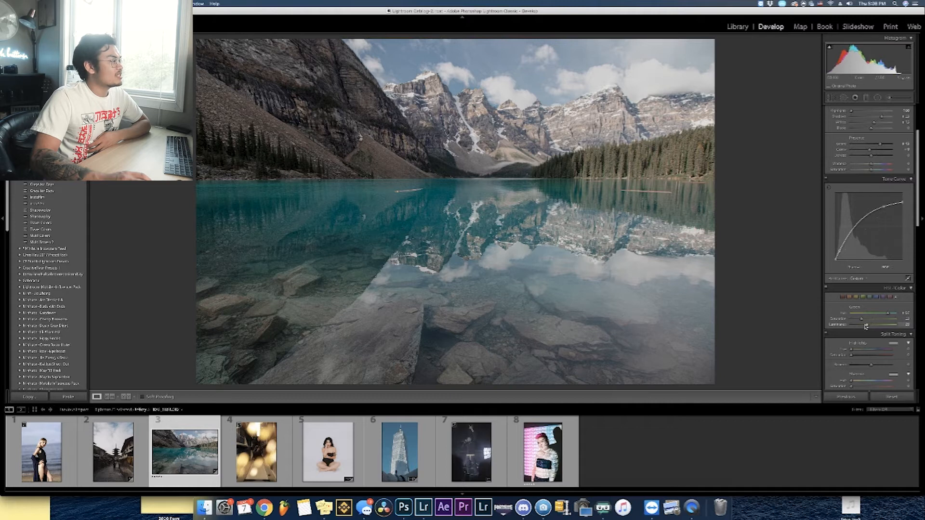
Step: Split-tone the lake photo with subtle warm highlights and subtle warm shadows
scroll(884, 190, "down", 3)
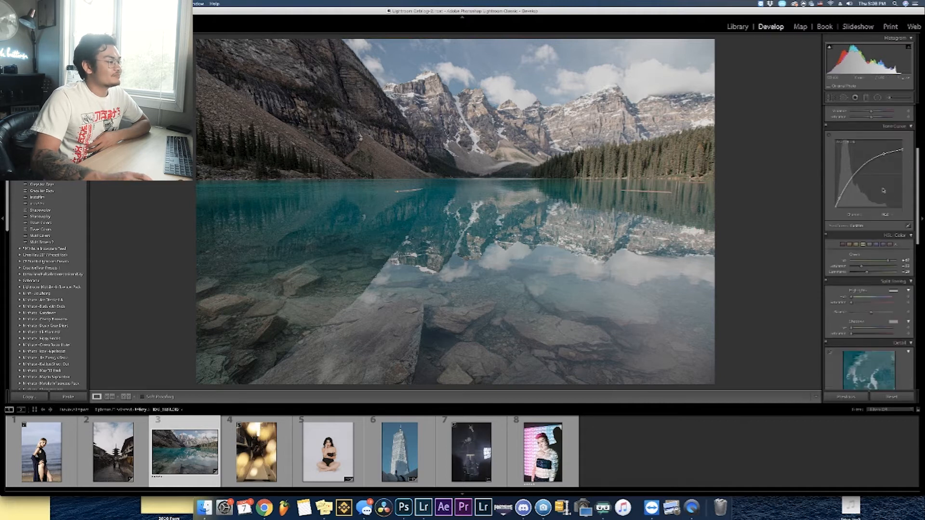
scroll(883, 191, "down", 3)
mouse_move(857, 282)
left_mouse_down()
mouse_move(892, 278)
mouse_move(858, 277)
left_mouse_up()
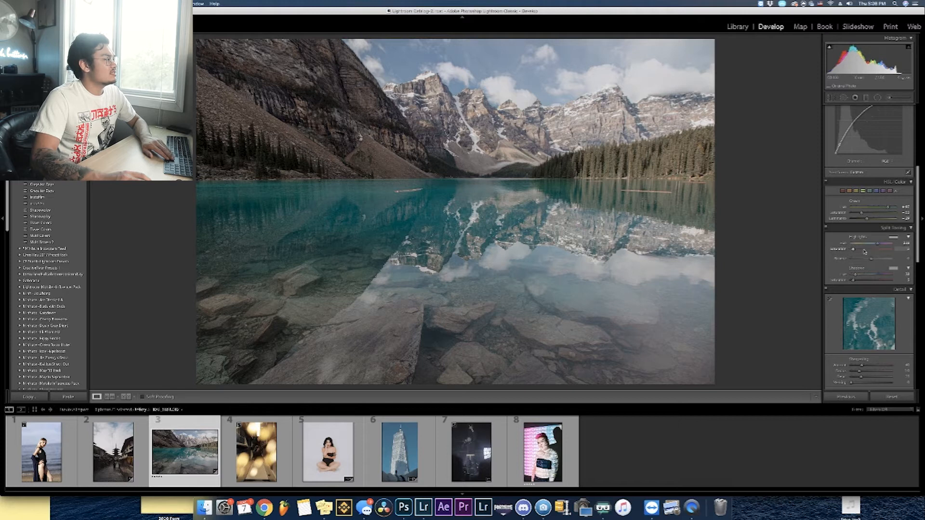
left_click_drag(877, 244, 863, 247)
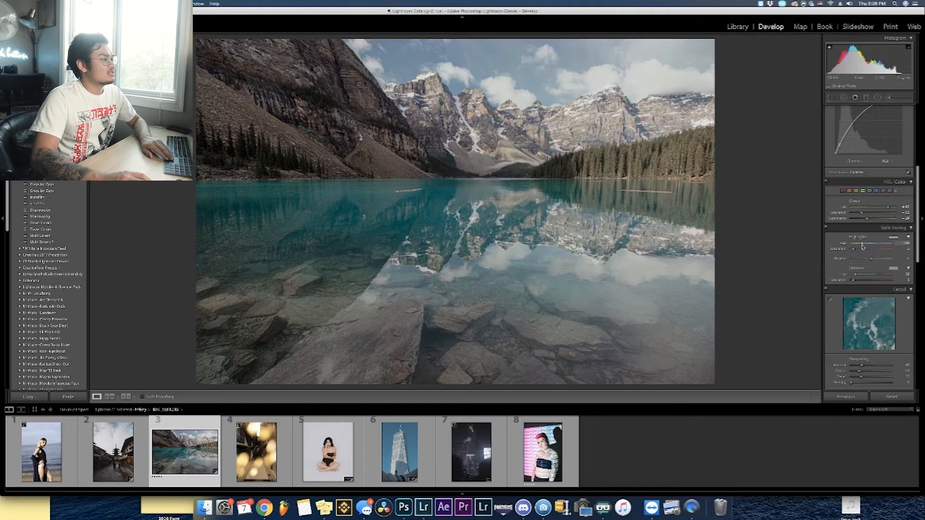
Step: Cool the lake photo's temperature slightly, raise the green saturation, and move the green hue back towards neutral
scroll(865, 248, "up", 5)
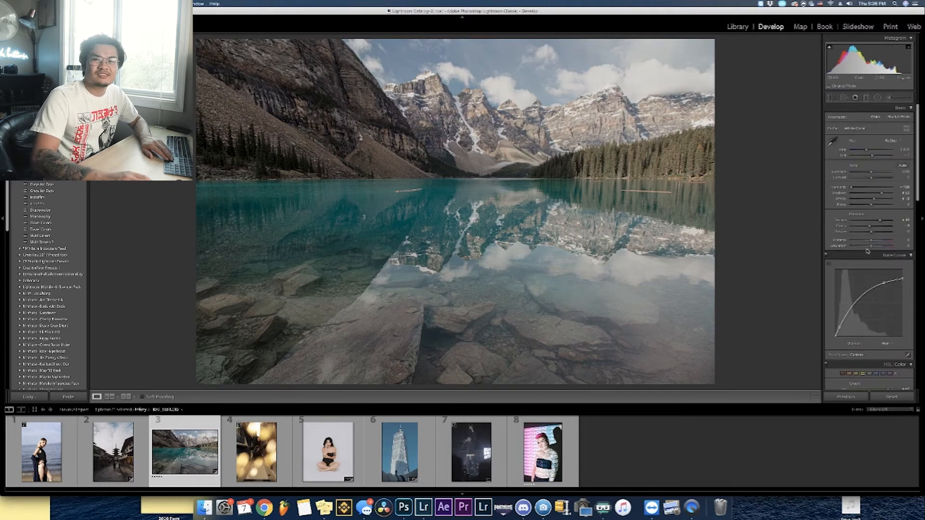
left_click_drag(867, 151, 872, 158)
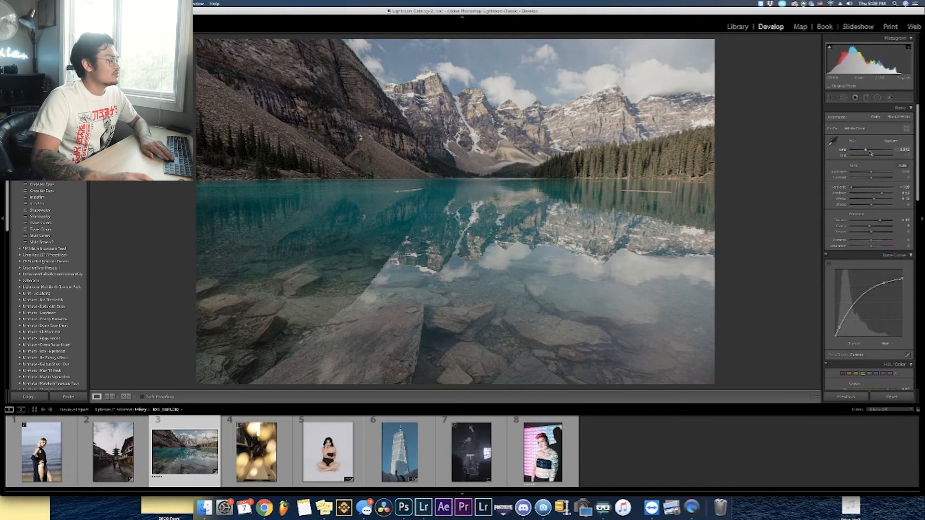
scroll(896, 231, "down", 3)
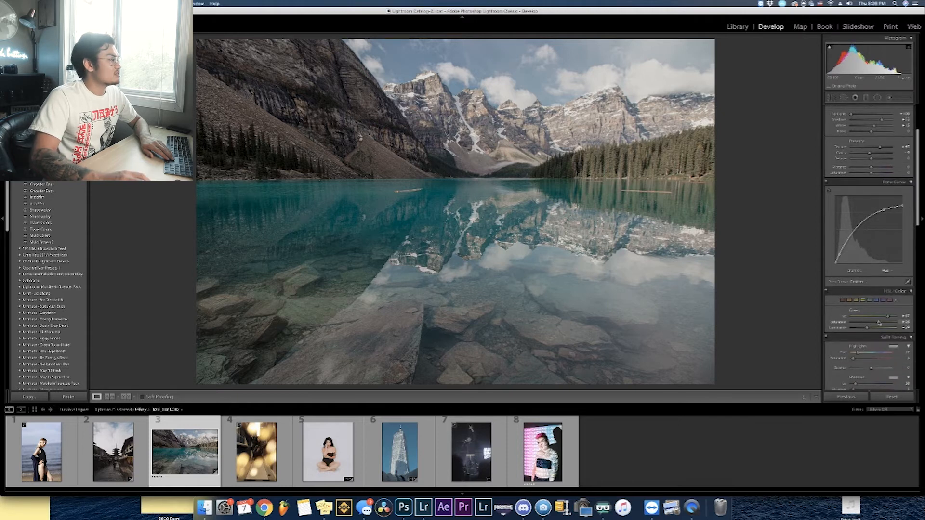
left_click_drag(888, 317, 879, 318)
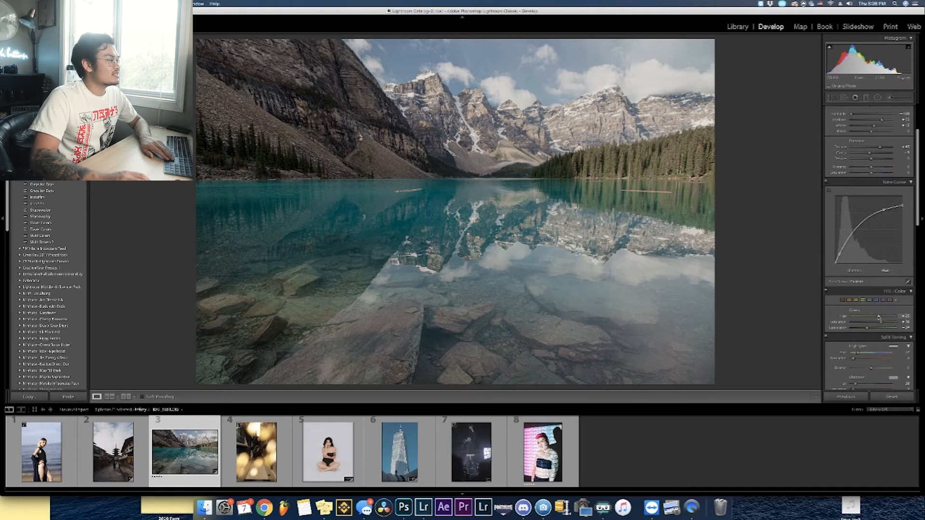
Step: Increase the lake photo's sharpening, add film grain, and apply some luminance noise reduction
scroll(848, 239, "down", 3)
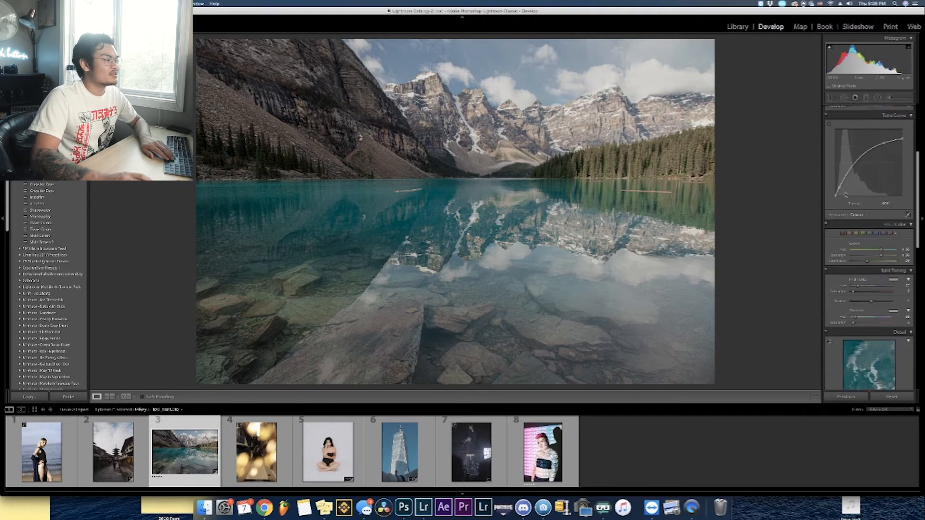
scroll(849, 238, "down", 3)
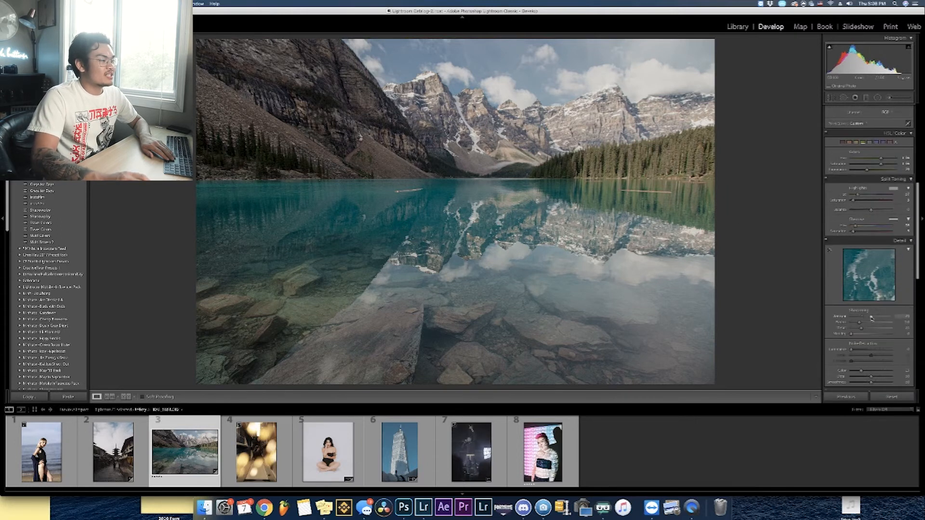
scroll(873, 304, "down", 1)
scroll(873, 303, "down", 5)
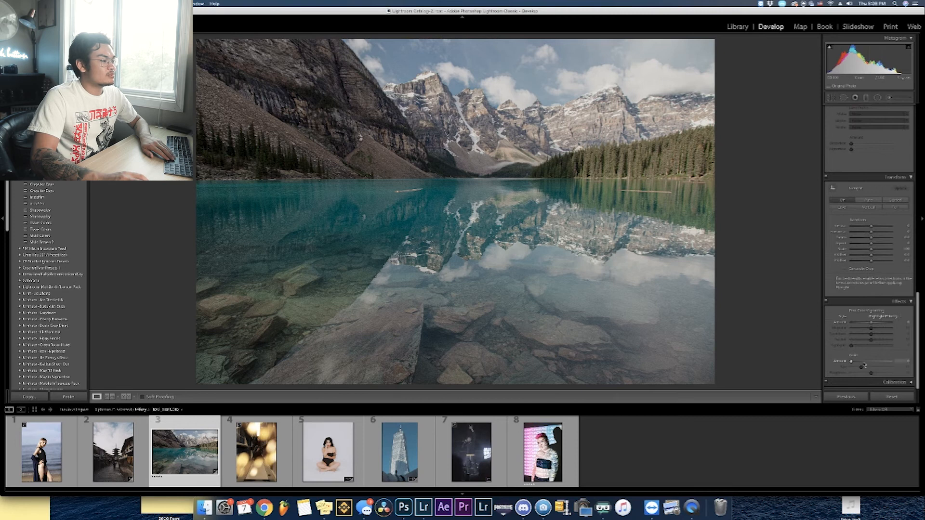
scroll(865, 307, "up", 4)
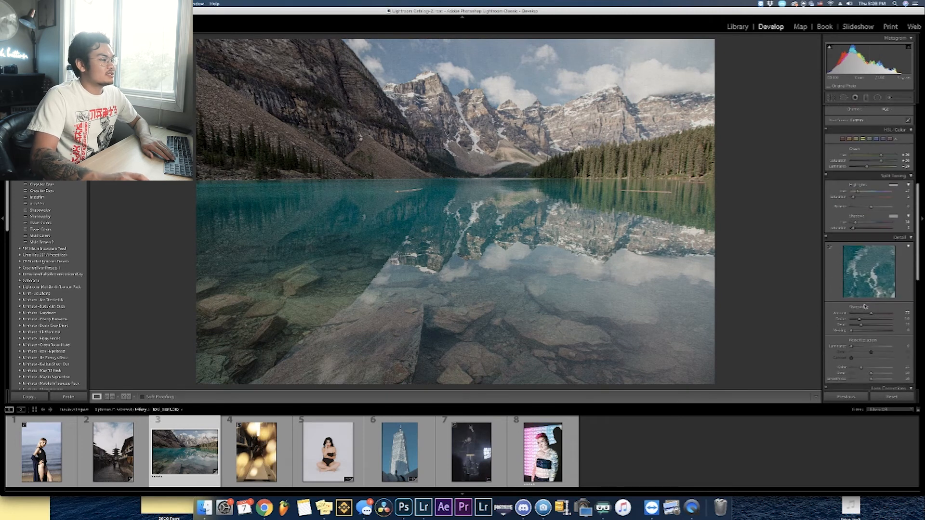
left_click(860, 347)
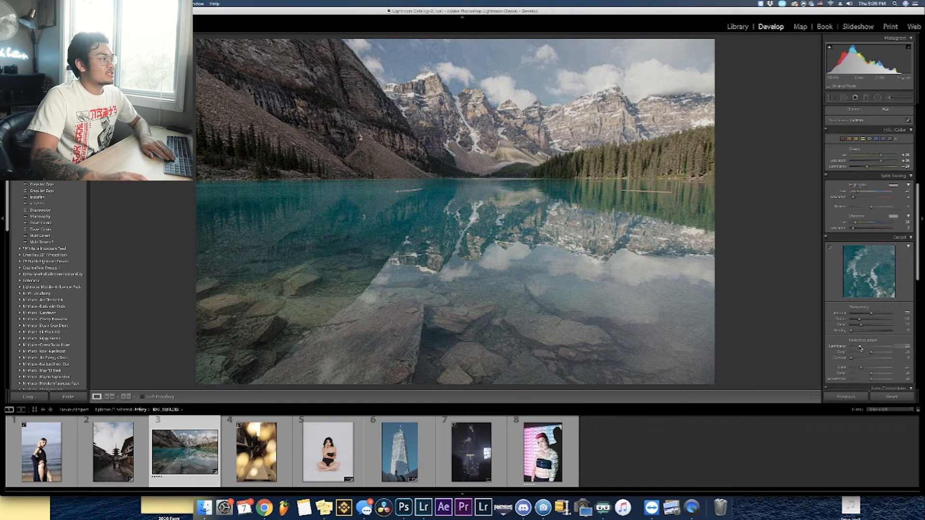
Step: Raise the lake photo's clarity slightly and compare the photo before and after the edit
scroll(858, 347, "up", 6)
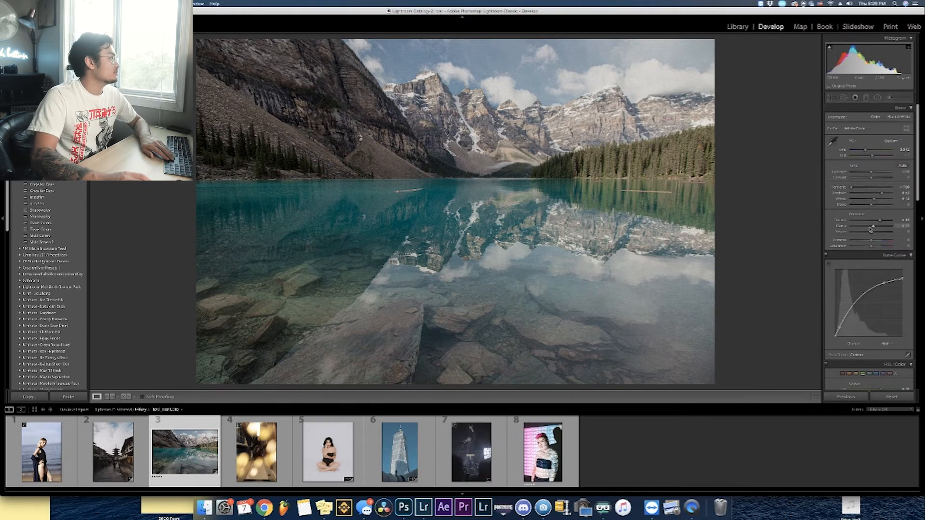
left_click(126, 397)
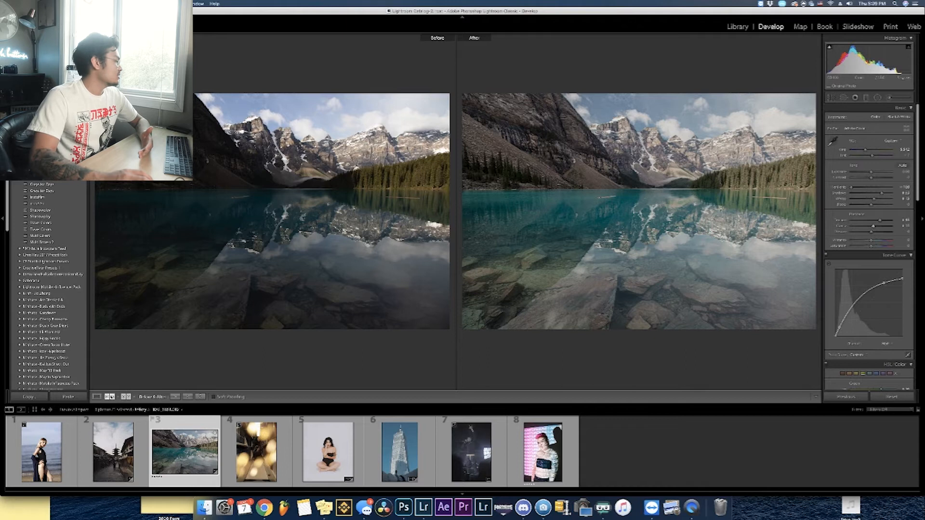
Step: Return to the single-photo view, raise the lake photo's exposure slightly, and reduce the orange saturation and luminance
left_click(97, 397)
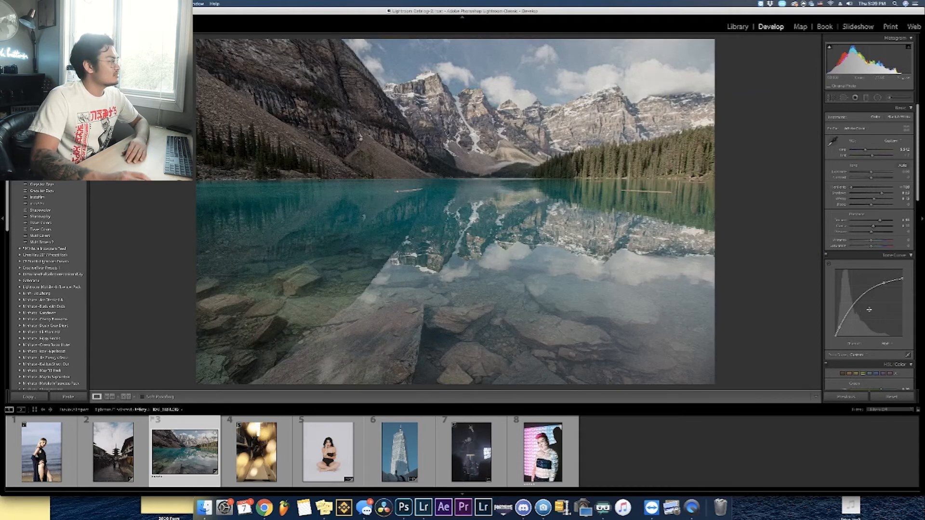
mouse_move(870, 173)
left_mouse_down()
mouse_move(868, 196)
mouse_move(880, 194)
mouse_move(875, 174)
left_mouse_up()
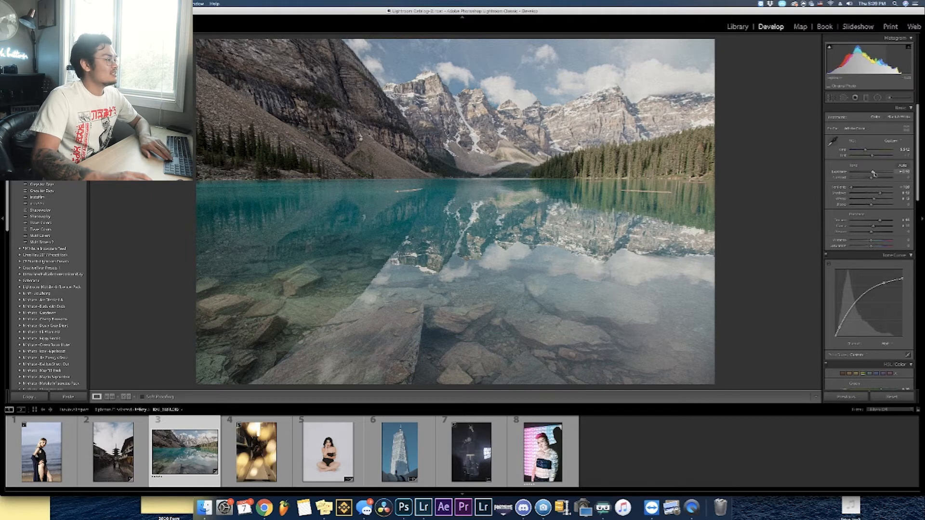
scroll(853, 321, "down", 4)
left_click(852, 300)
left_click_drag(874, 322, 859, 323)
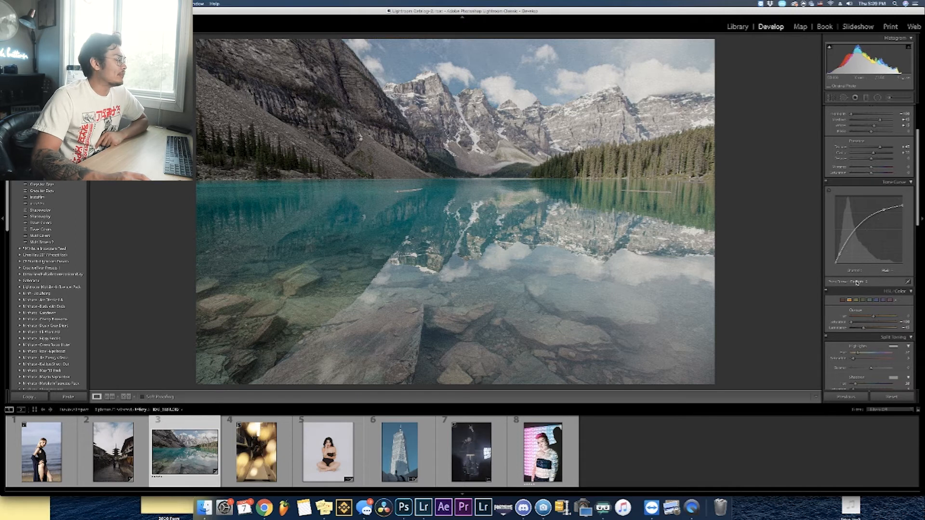
Step: Lower the shadow end of the lake photo's tone curve slightly and compare the photo before and after the edit
left_click_drag(840, 252, 841, 255)
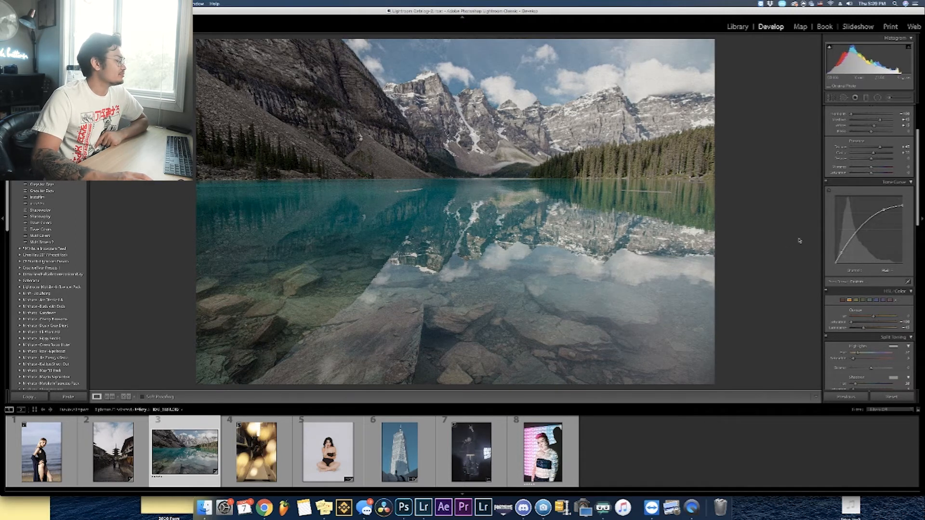
left_click(126, 397)
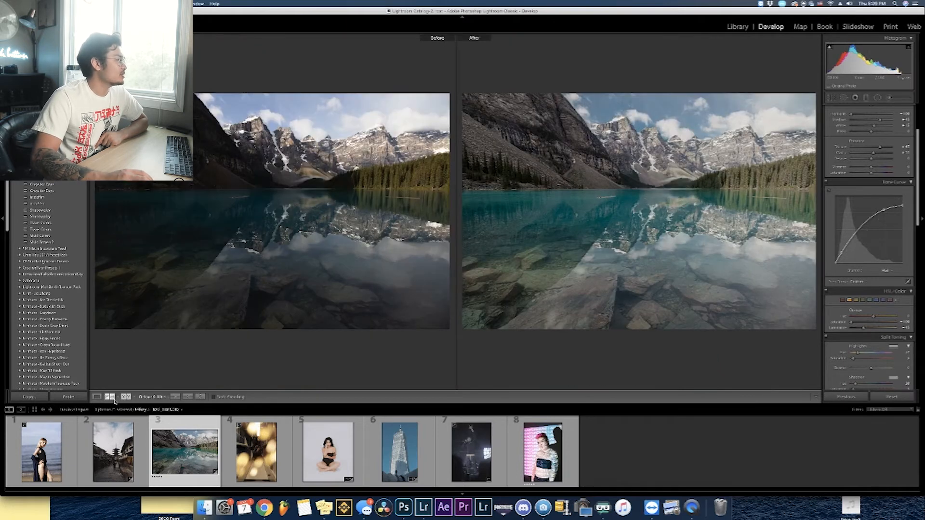
left_click(97, 397)
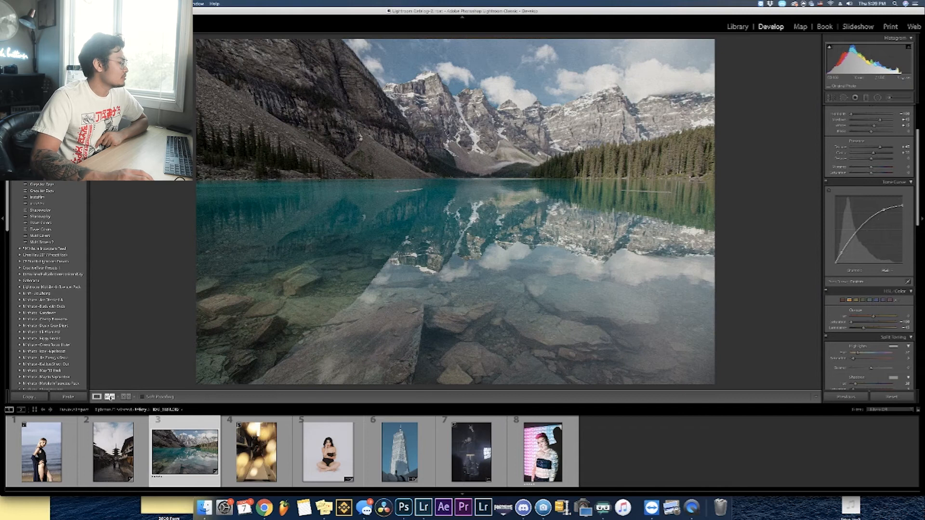
Step: Open the library bokeh photo, neutralise its yellow cast with the white balance selector, and raise the highlights while lowering the shadows slightly
left_click(266, 465)
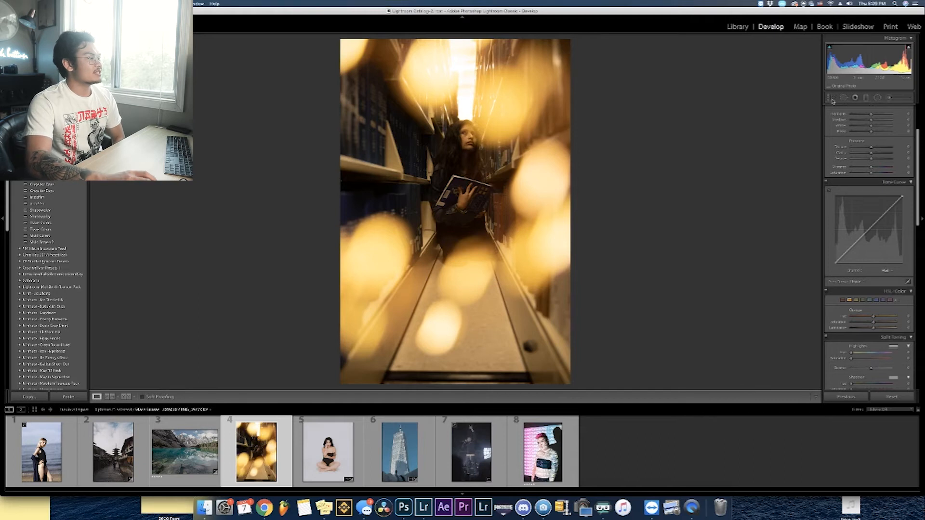
scroll(833, 140, "up", 3)
left_click(827, 141)
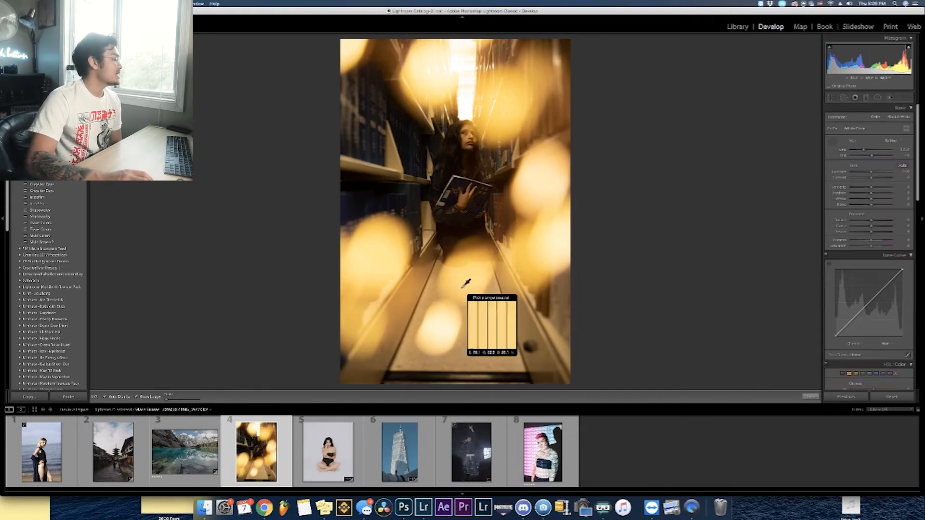
left_click(508, 333)
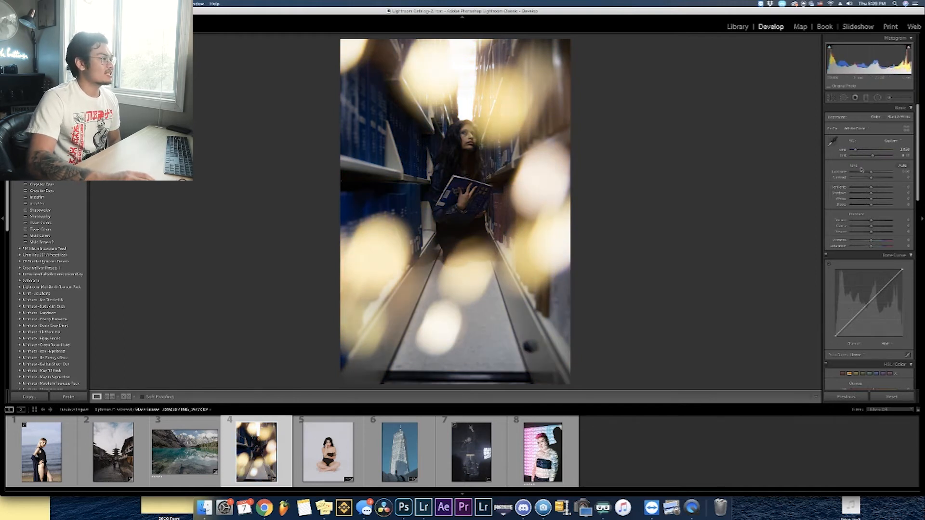
left_click_drag(856, 152, 870, 194)
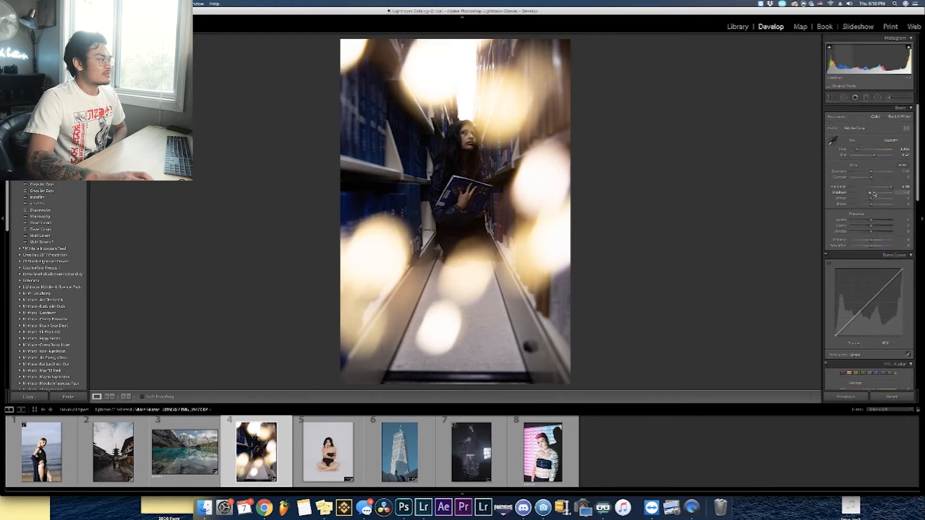
Step: Crop away a strip of the floor along the lower edge of the library photo
scroll(857, 164, "down", 2)
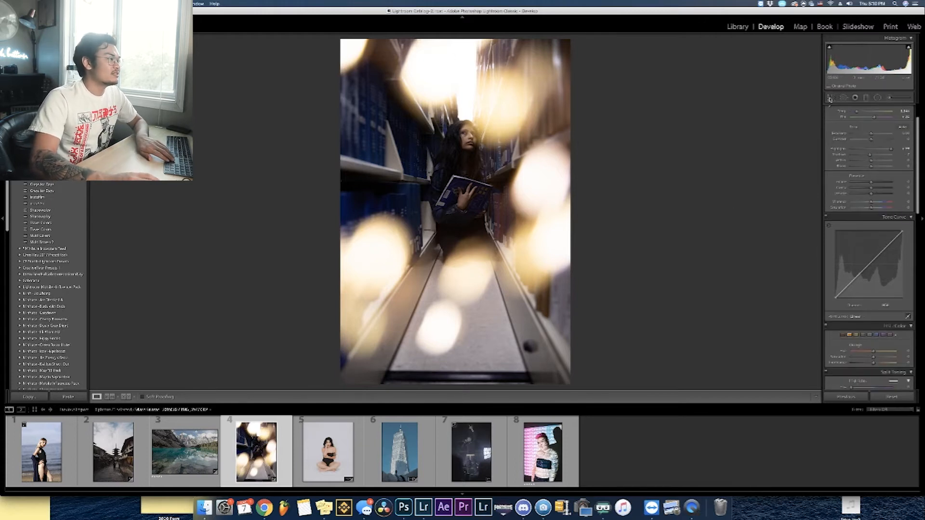
key("r")
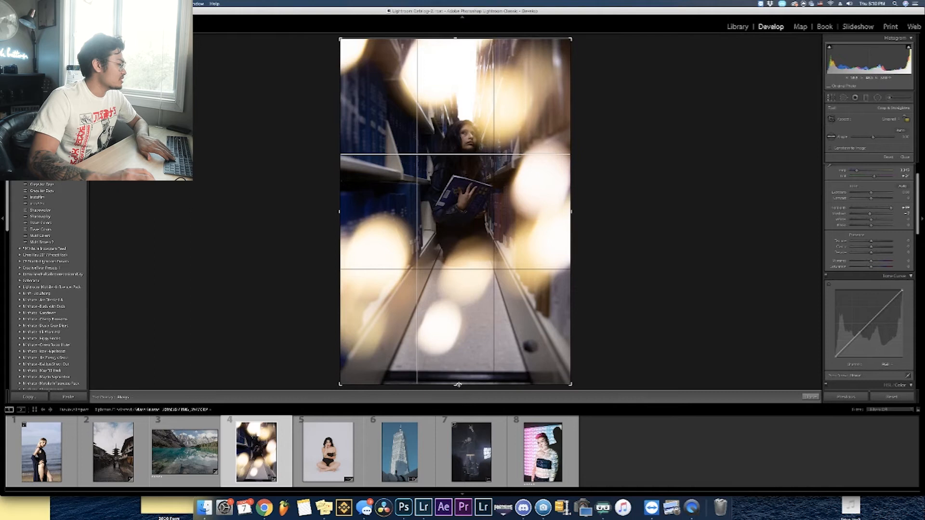
left_click_drag(457, 384, 457, 365)
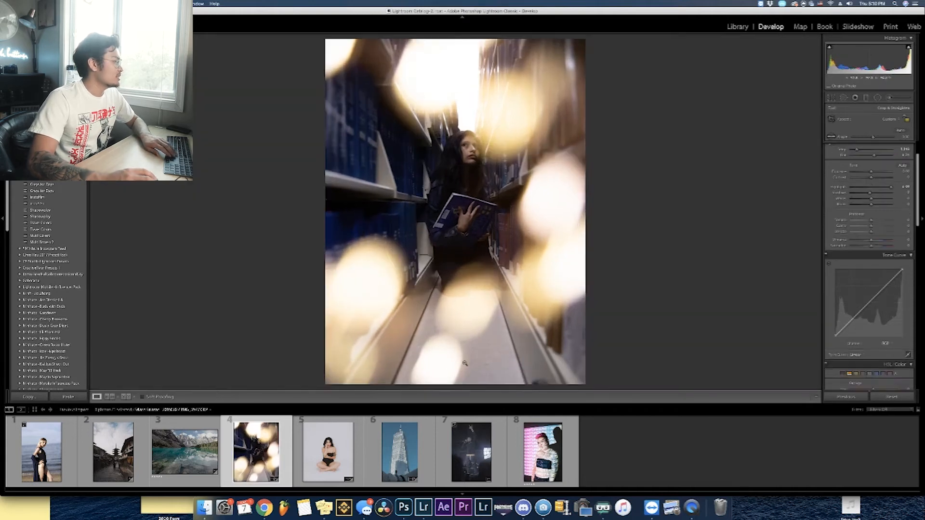
key("Return")
Step: Fade the library photo with a lifted curve and lowered white point, then soften texture, clarity and highlights and balance vibrance against saturation
left_click_drag(902, 231, 888, 247)
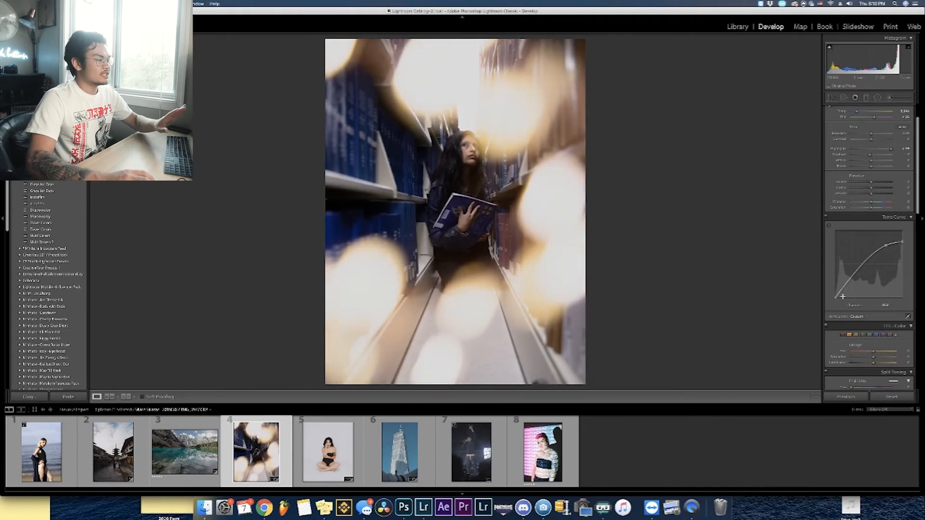
scroll(863, 307, "down", 1)
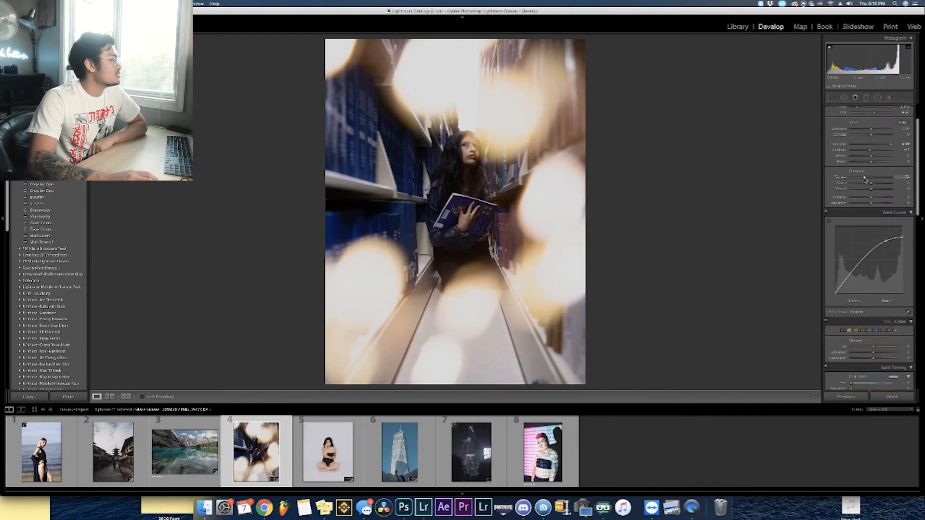
left_click_drag(870, 184, 864, 186)
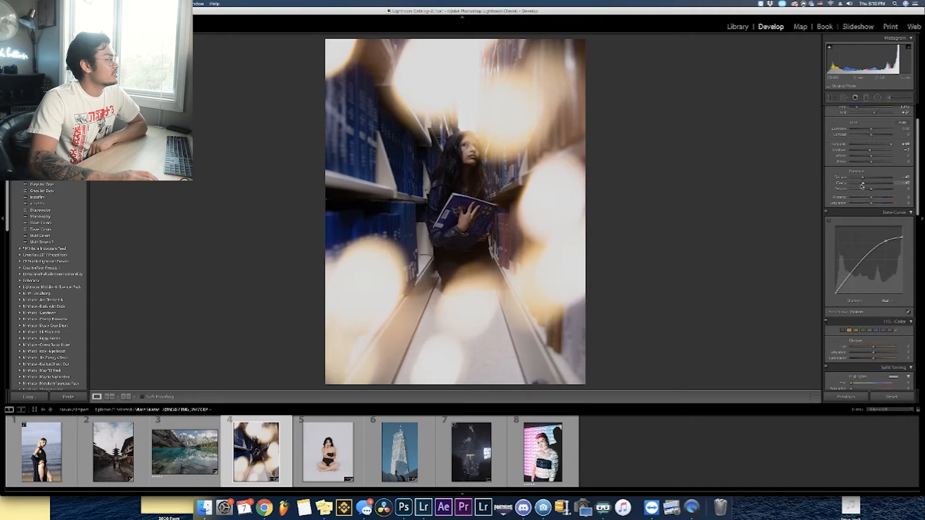
left_click_drag(891, 145, 884, 147)
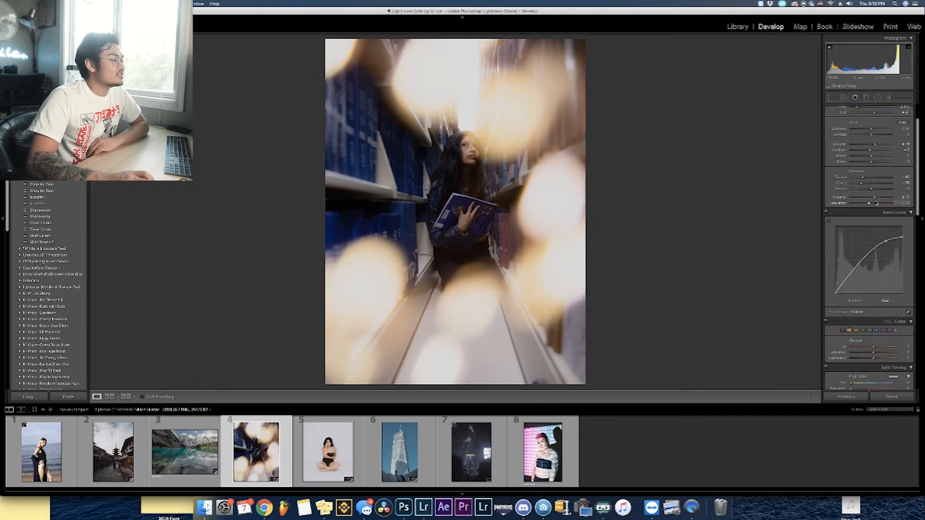
Step: Reduce the blue saturation and raise the blue luminance in the library photo
scroll(868, 207, "down", 3)
left_click(875, 257)
left_click_drag(873, 278, 863, 280)
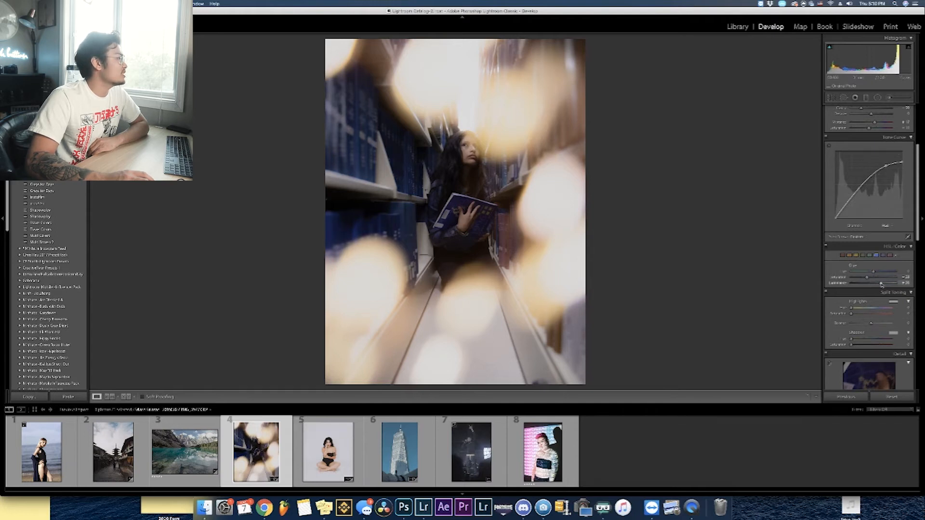
Step: Split-tone the library photo with a subtle blue tint in both the shadows and the highlights
scroll(880, 278, "down", 3)
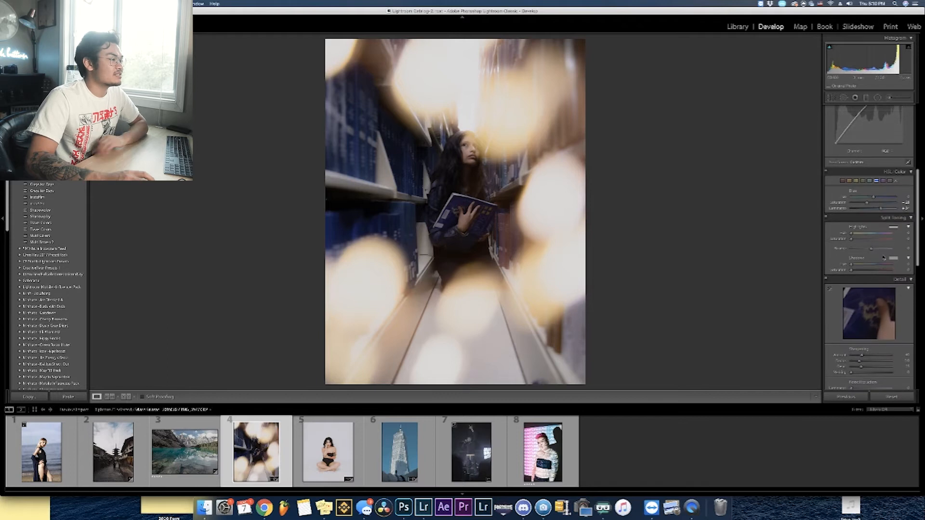
mouse_move(851, 265)
left_mouse_down()
mouse_move(877, 264)
mouse_move(870, 264)
left_mouse_up()
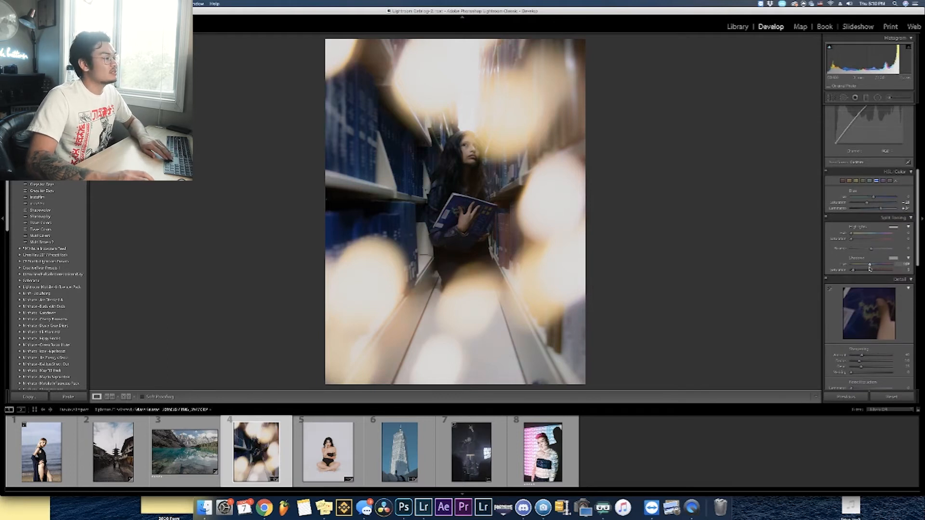
left_click(878, 266)
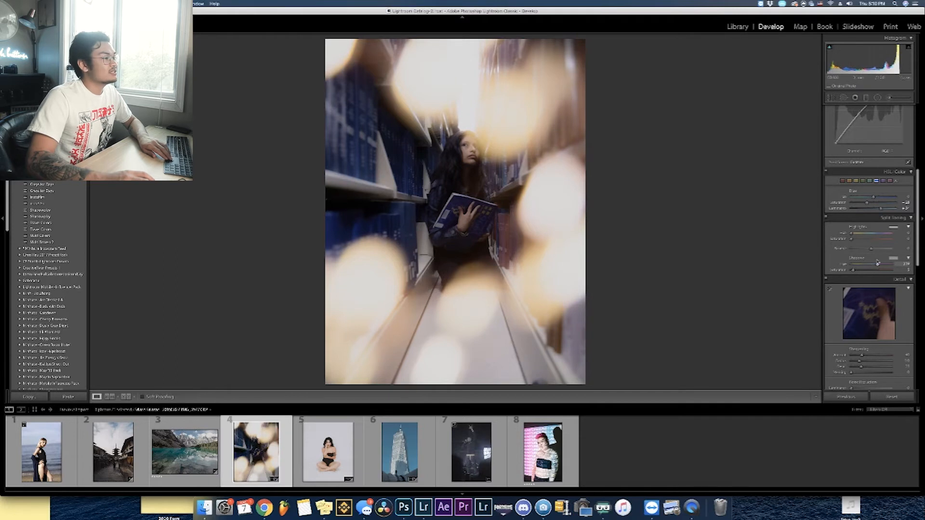
mouse_move(884, 235)
left_mouse_down()
mouse_move(857, 237)
mouse_move(875, 237)
left_mouse_up()
Step: Increase the library photo's sharpening, apply some luminance noise reduction, and add film grain
scroll(876, 235, "up", 1)
scroll(875, 236, "down", 6)
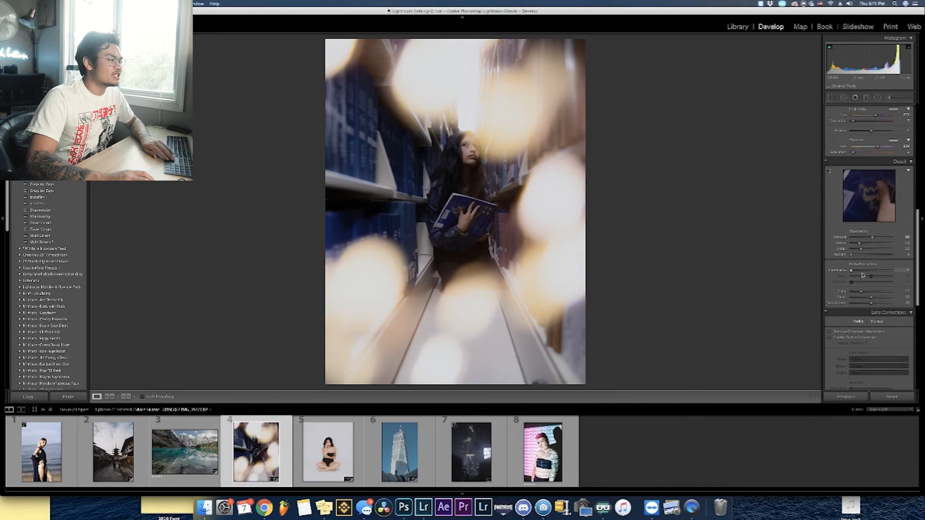
left_click_drag(860, 273, 860, 272)
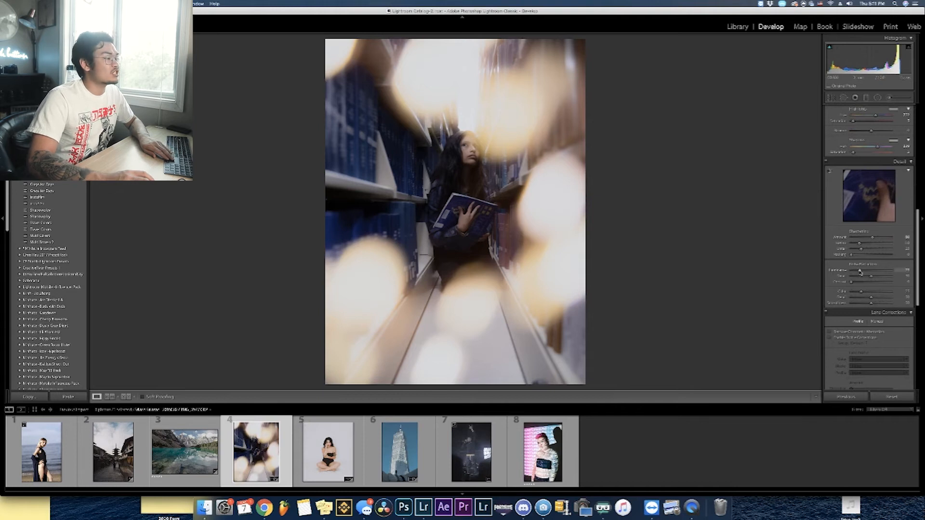
scroll(868, 277, "down", 10)
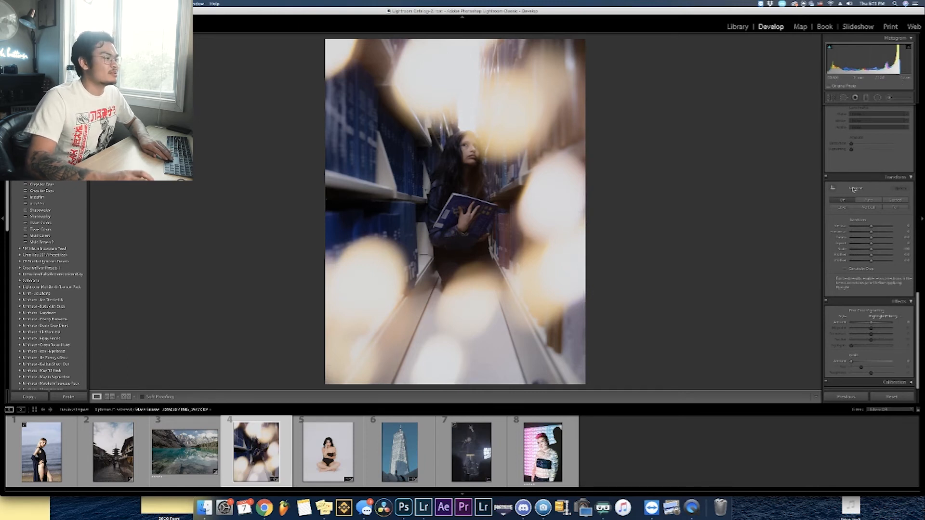
scroll(850, 375, "up", 8)
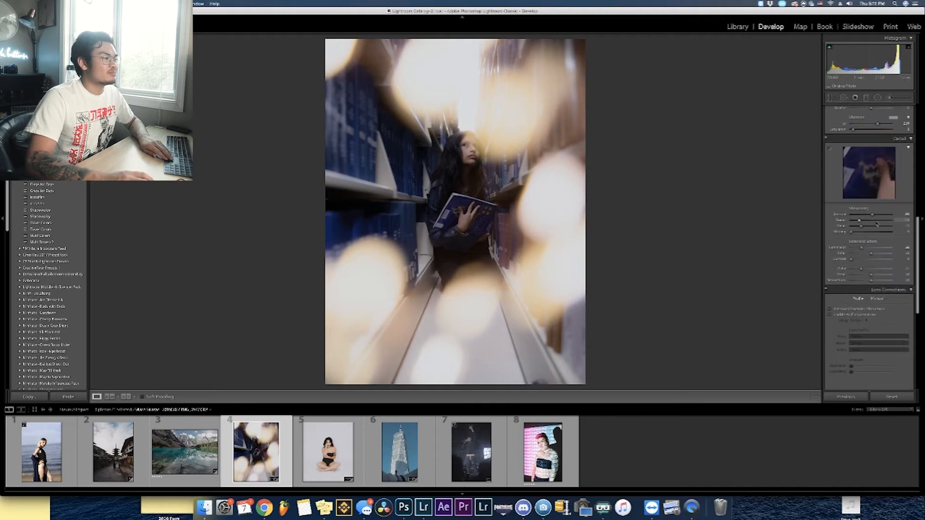
scroll(877, 217, "down", 8)
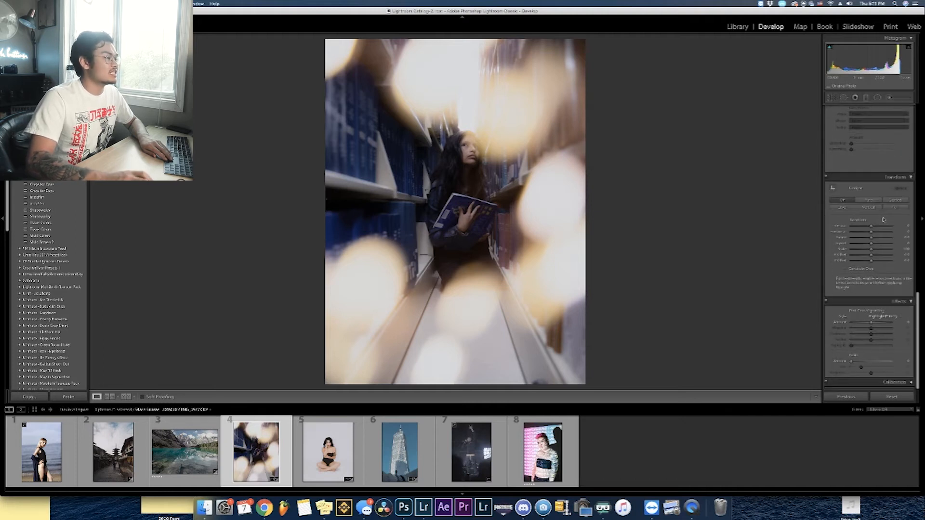
left_click_drag(861, 362, 863, 364)
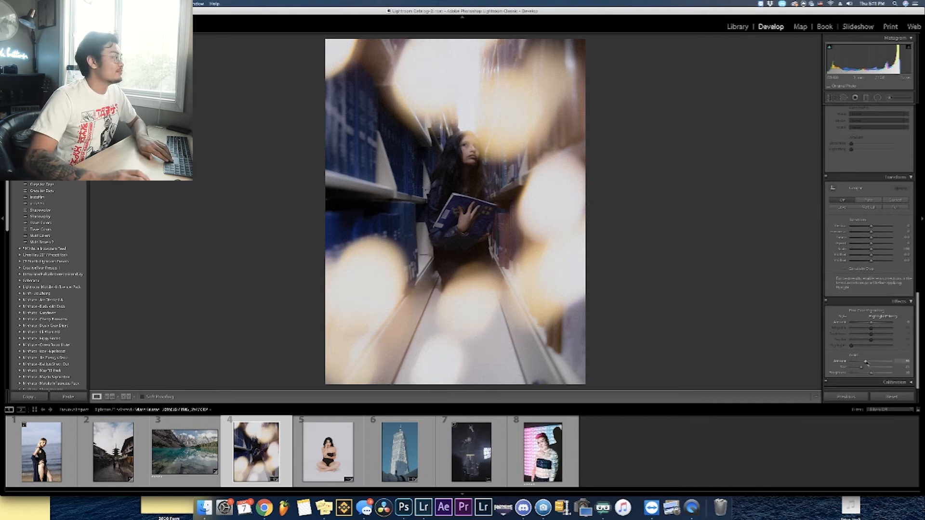
Step: Raise the library photo's exposure slightly, deepen its shadows, and boost the orange saturation and overall vibrance
scroll(867, 289, "up", 15)
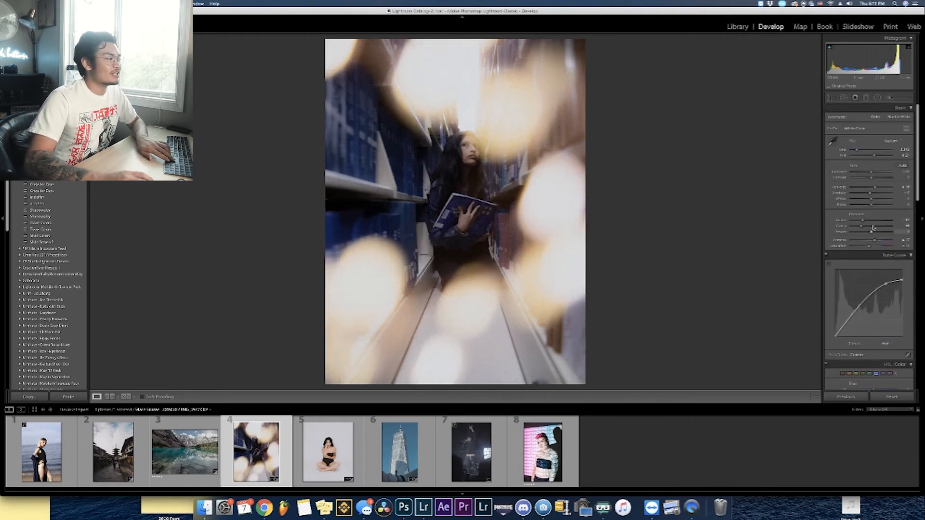
left_click_drag(871, 173, 868, 195)
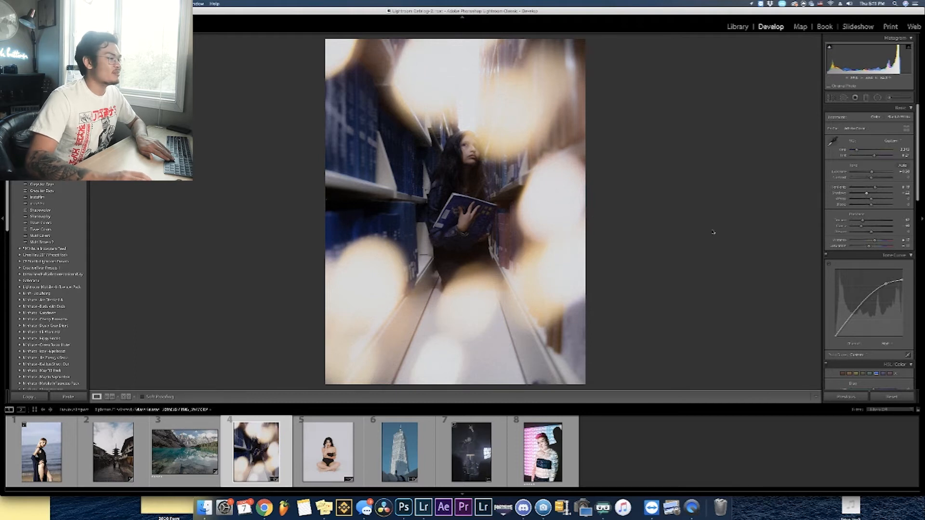
scroll(867, 320, "down", 3)
left_click(850, 319)
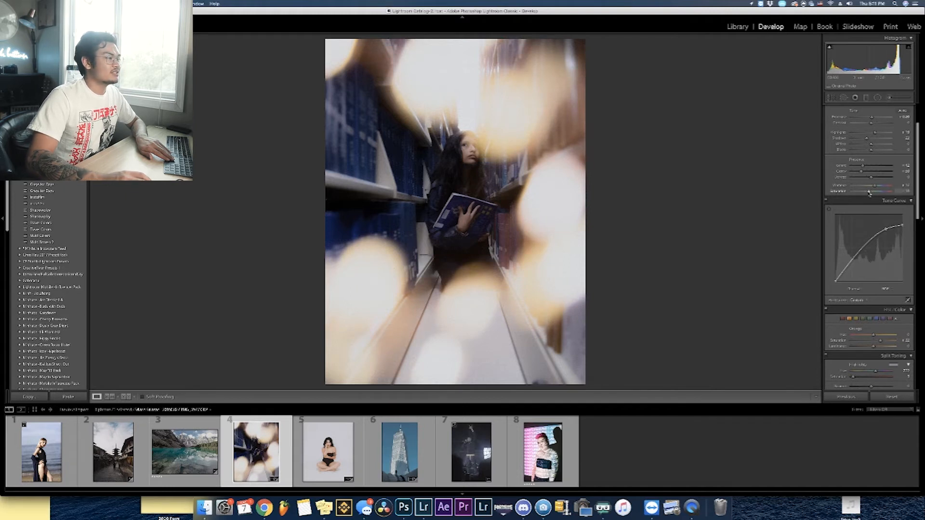
left_click_drag(873, 186, 876, 189)
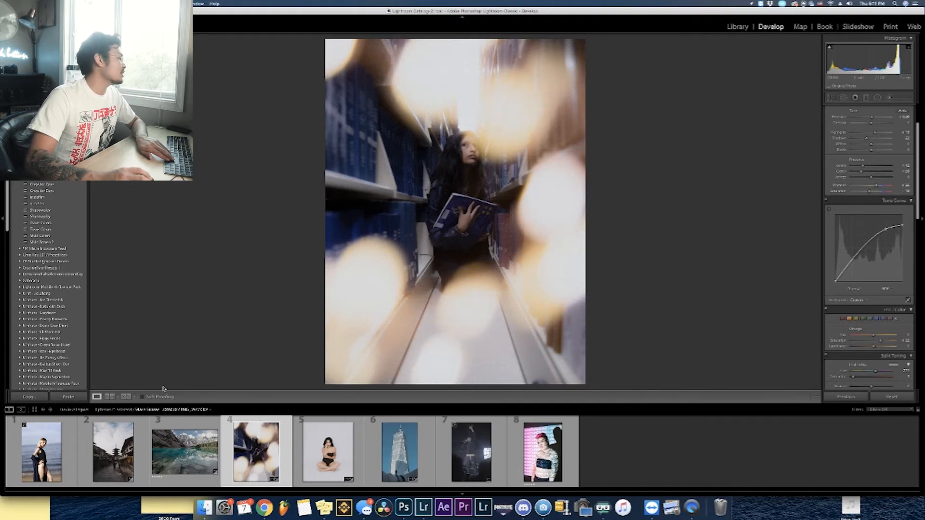
Step: Compare the library photo before and after, and fine-tune its temperature and shift its tint slightly towards green
left_click(126, 397)
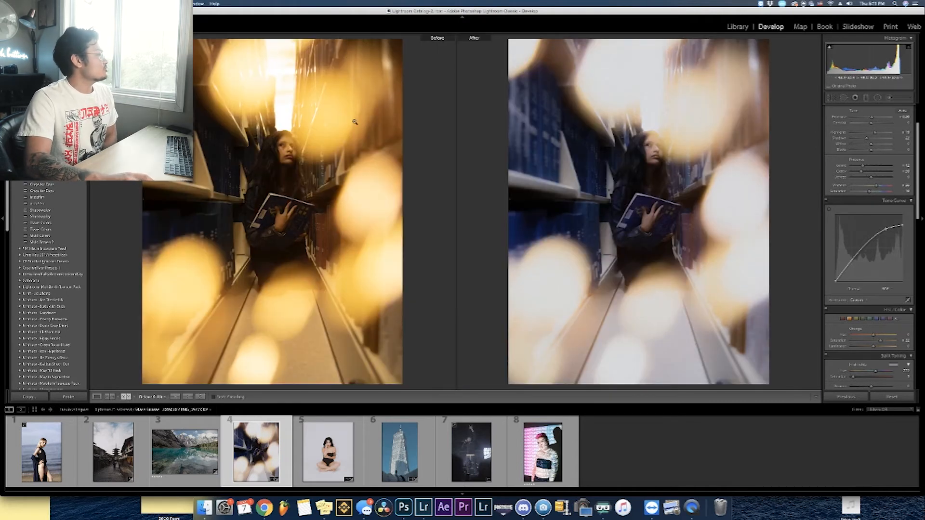
scroll(897, 171, "up", 3)
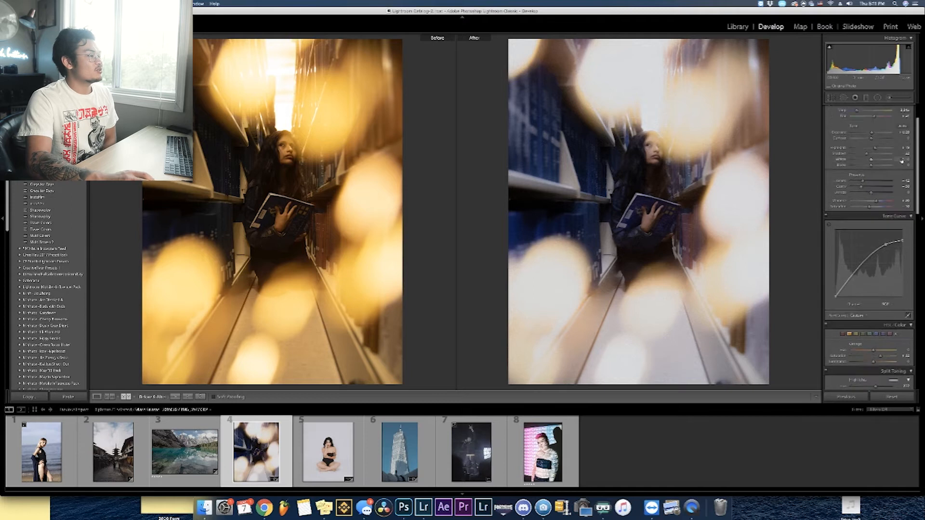
left_click_drag(859, 151, 857, 151)
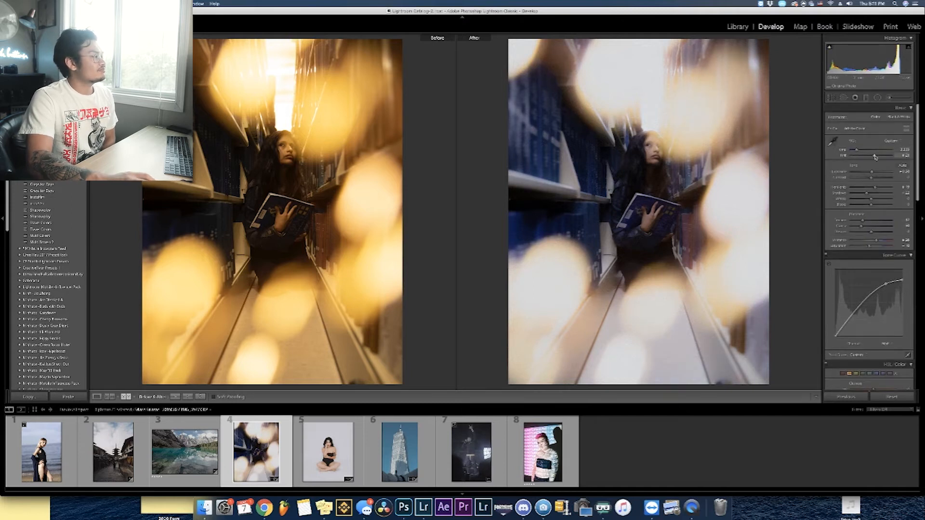
left_click_drag(876, 156, 874, 156)
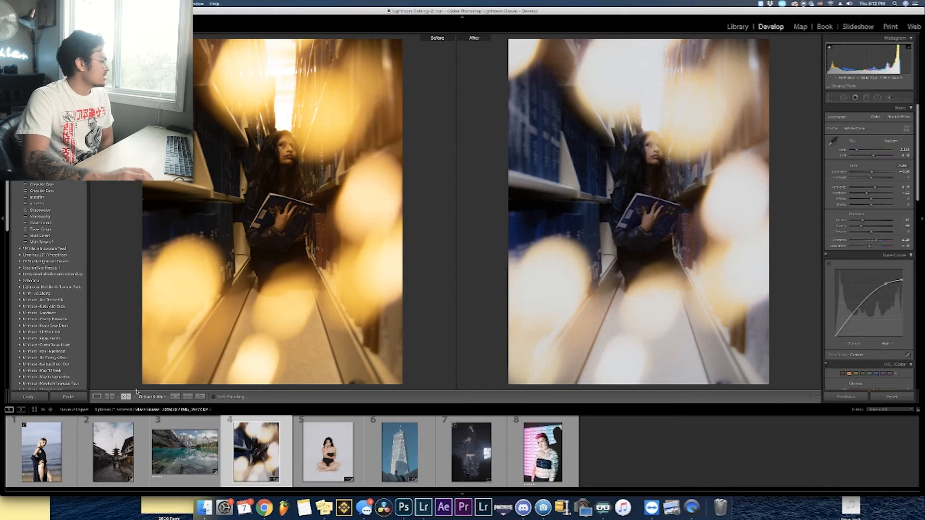
Step: Return the library photo to the single-image view and raise its texture and clarity slightly
left_click(96, 397)
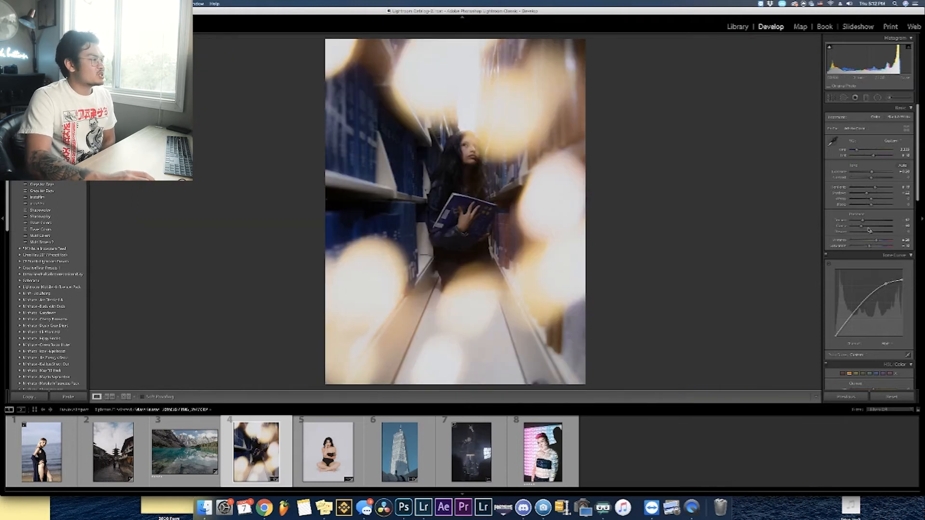
left_click_drag(862, 226, 850, 229)
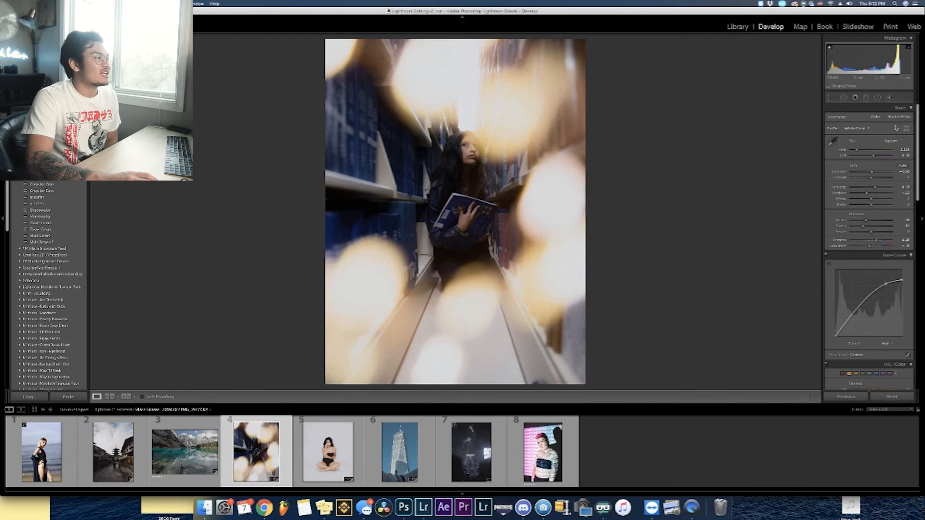
Step: Add an angled graduated filter over the library photo's left side and raise its exposure to the maximum
scroll(872, 289, "down", 8)
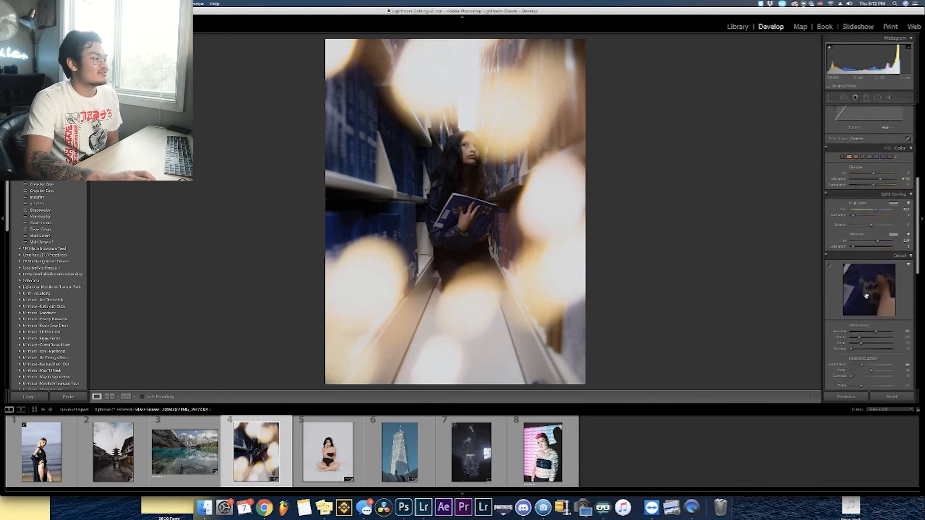
left_click(867, 99)
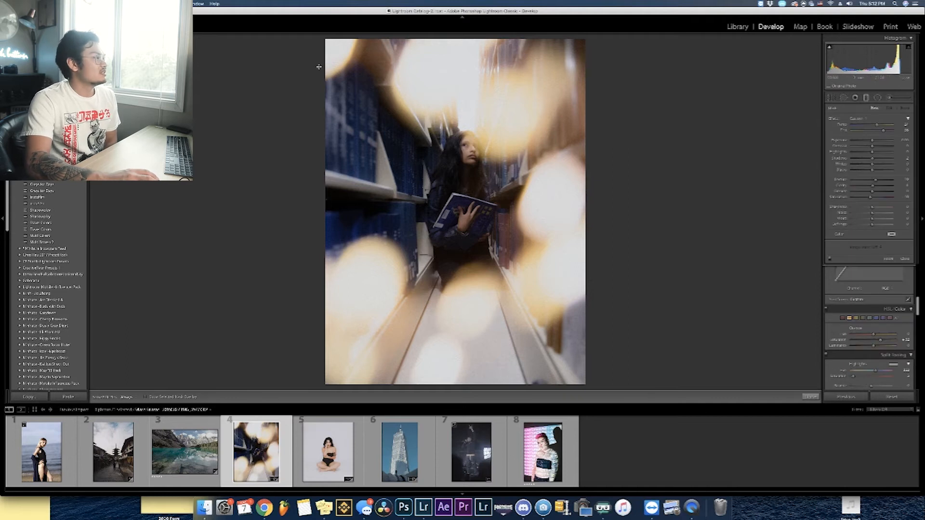
left_click_drag(317, 75, 356, 280)
left_click_drag(402, 250, 641, 246)
left_click_drag(463, 246, 281, 334)
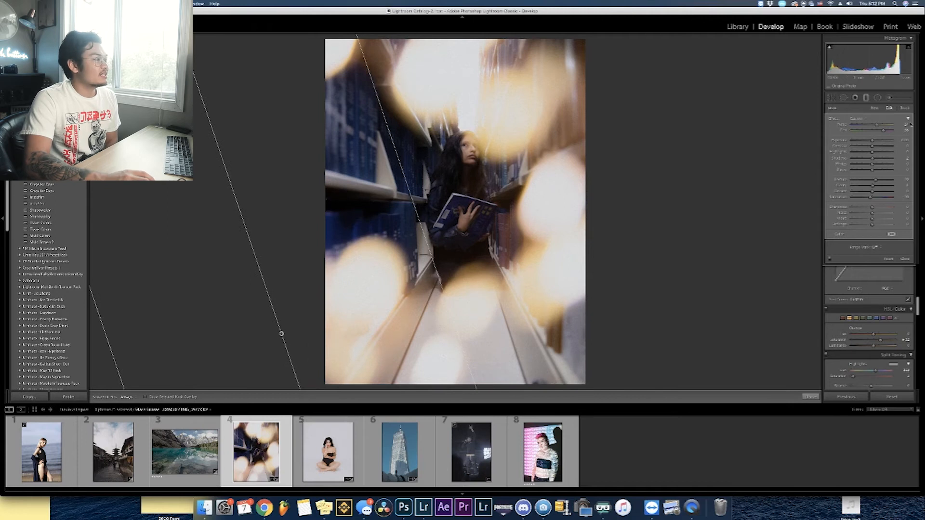
left_click_drag(873, 142, 905, 143)
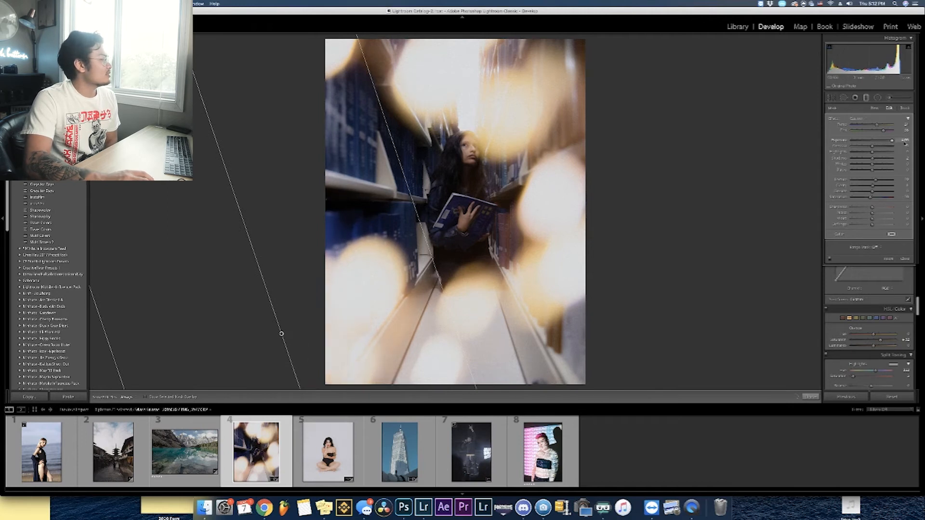
left_click_drag(281, 334, 342, 312)
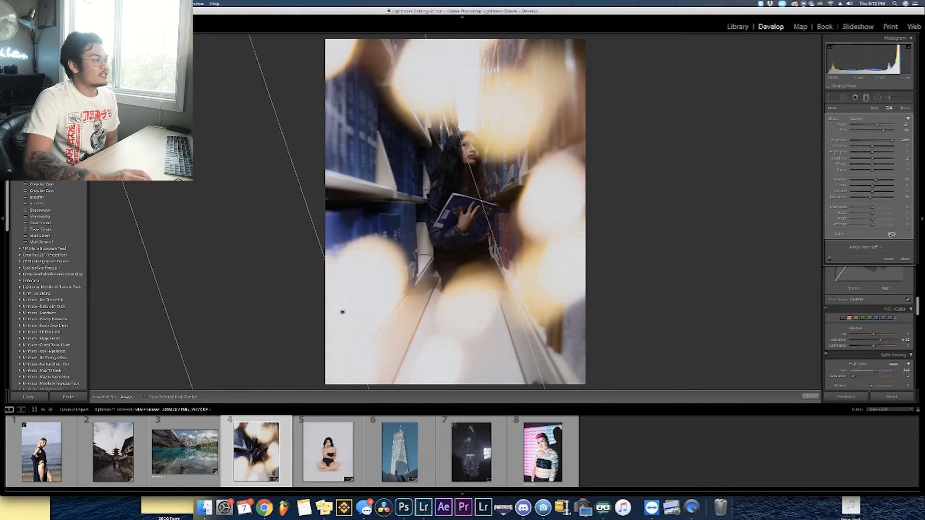
Step: Give the graduated filter a yellow-orange colour, push its temperature and tint to the maximum, and extend it towards the library photo's centre
left_click(892, 234)
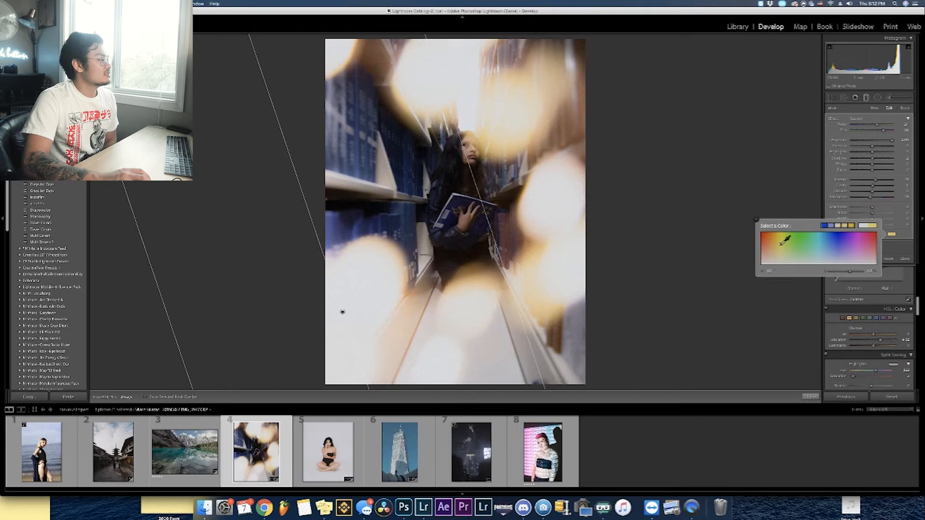
left_click(778, 239)
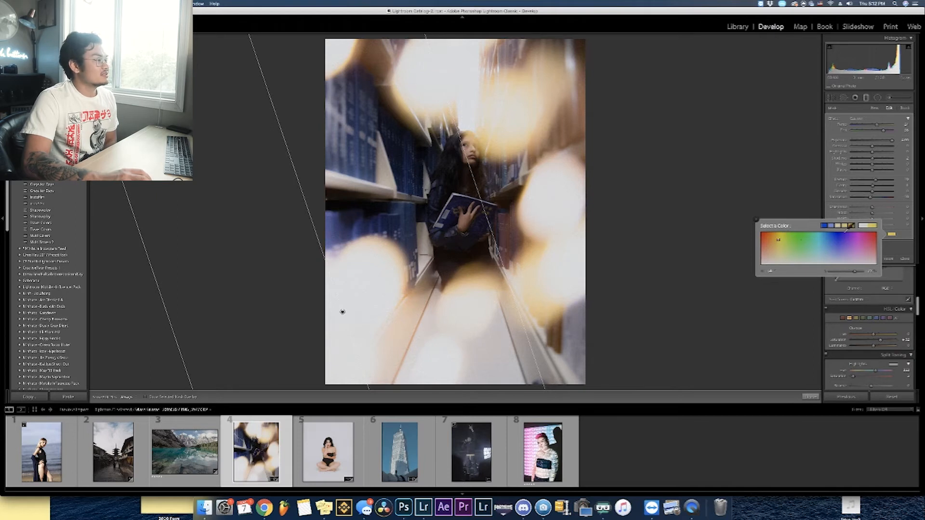
left_click(755, 219)
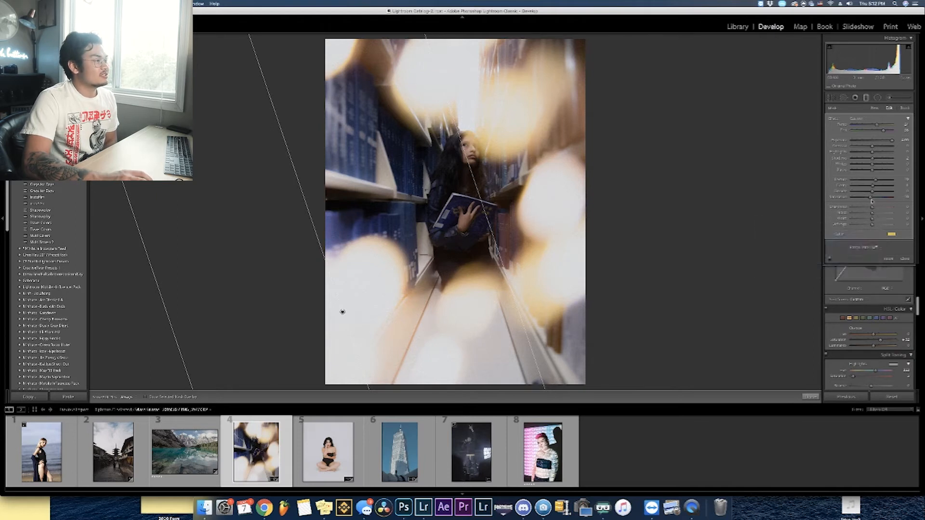
left_click_drag(877, 124, 896, 130)
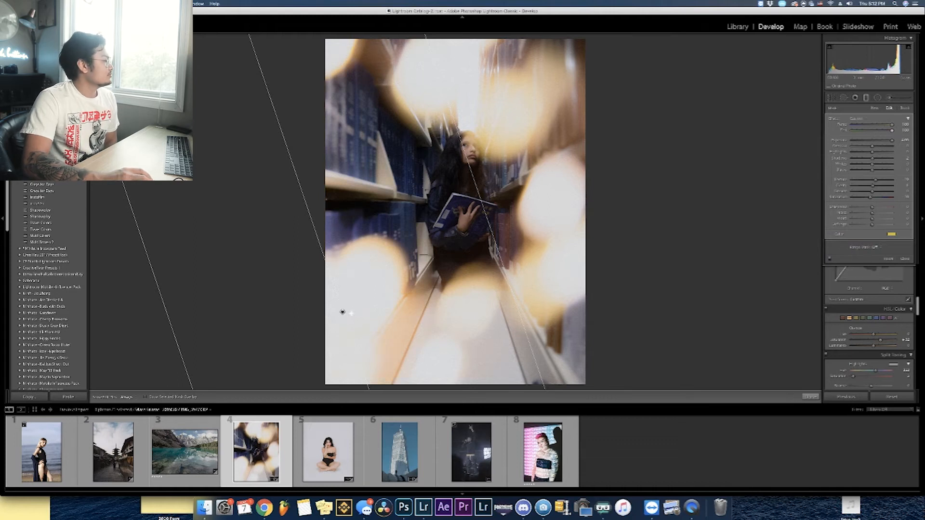
left_click_drag(343, 313, 419, 281)
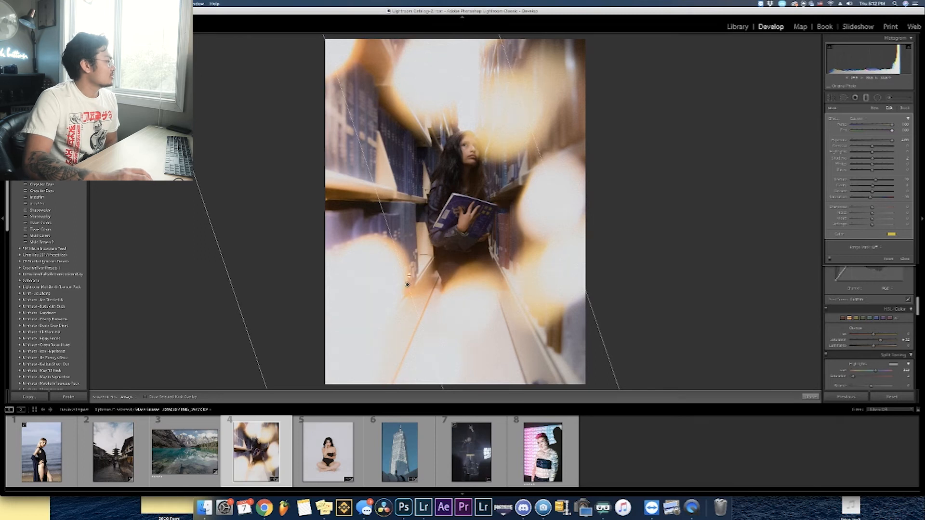
Step: Rotate and reposition the warm graduated filter so its light leak enters from the library photo's lower-right corner, and finish the filter
left_click_drag(405, 282, 429, 351)
left_click_drag(415, 278, 516, 204)
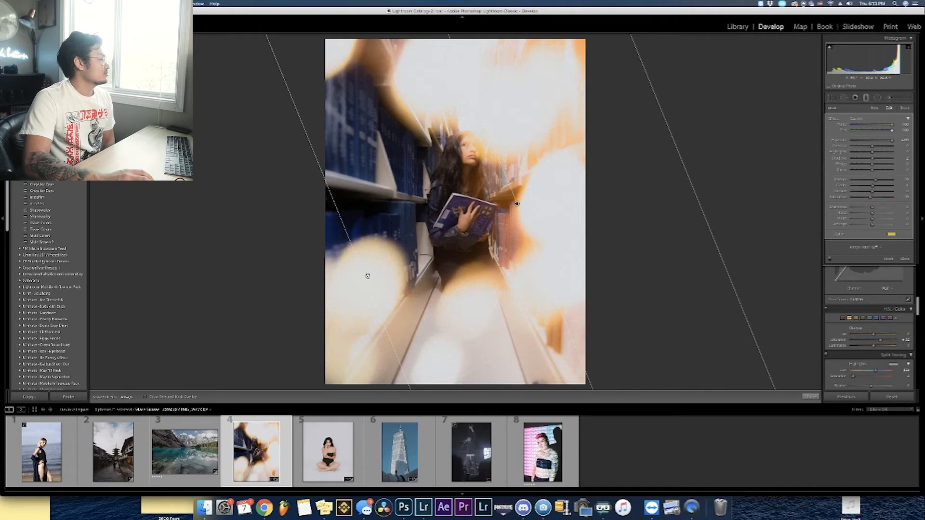
left_click_drag(362, 278, 436, 278)
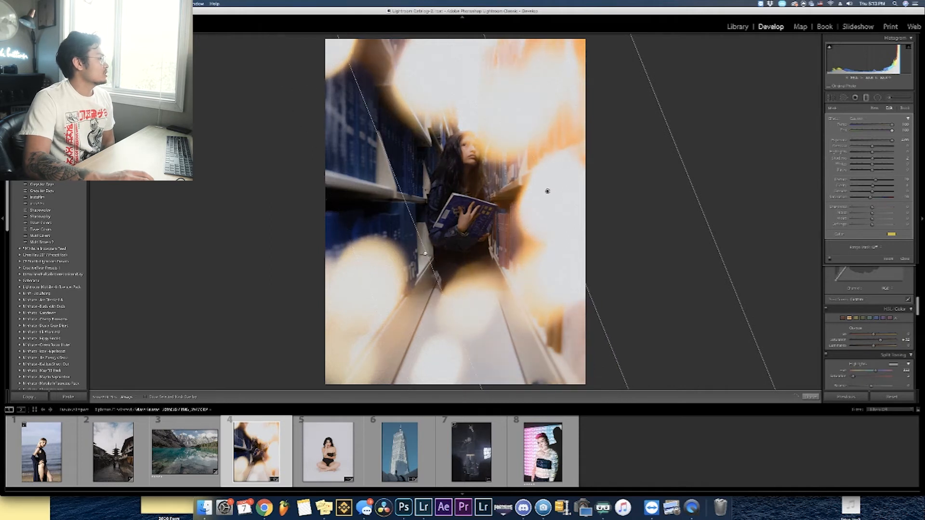
left_click_drag(547, 192, 535, 197)
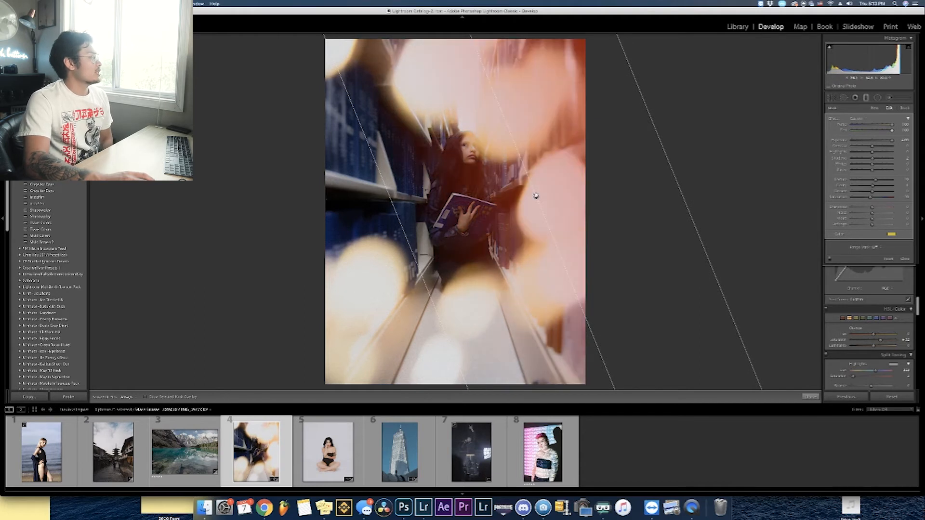
left_click_drag(537, 189, 518, 187)
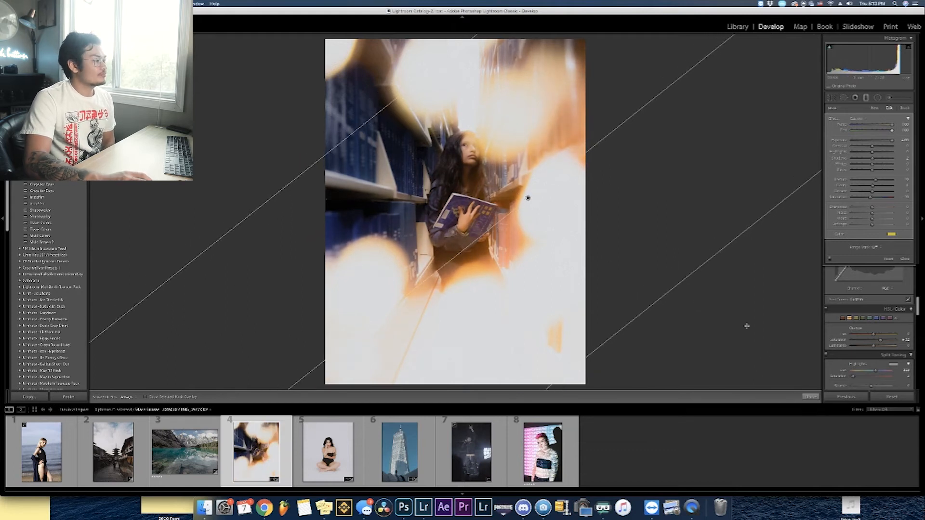
left_click(812, 396)
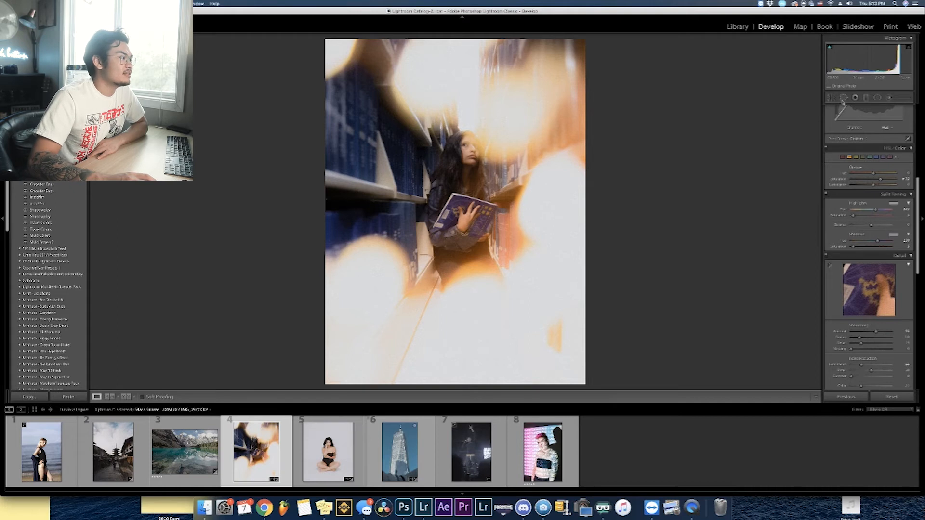
left_click(866, 97)
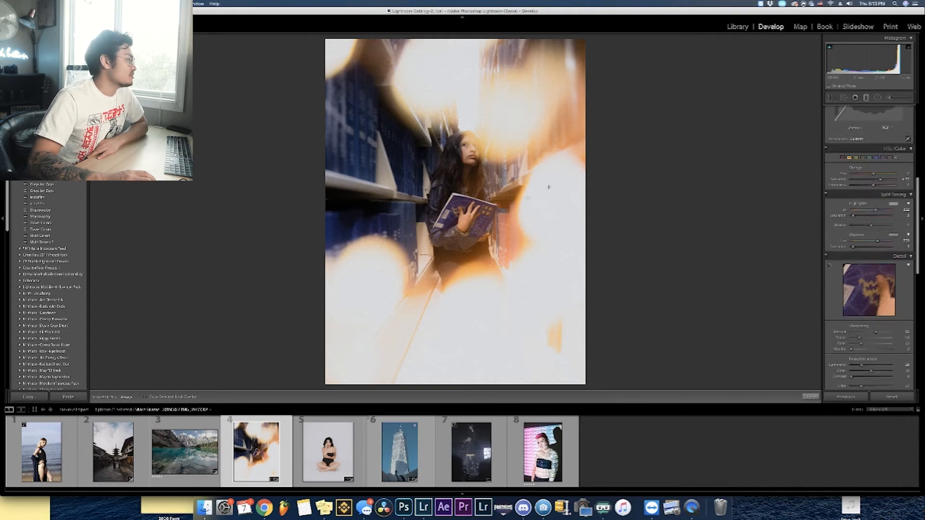
left_click(528, 198)
left_click_drag(526, 198, 525, 224)
key("shift+m")
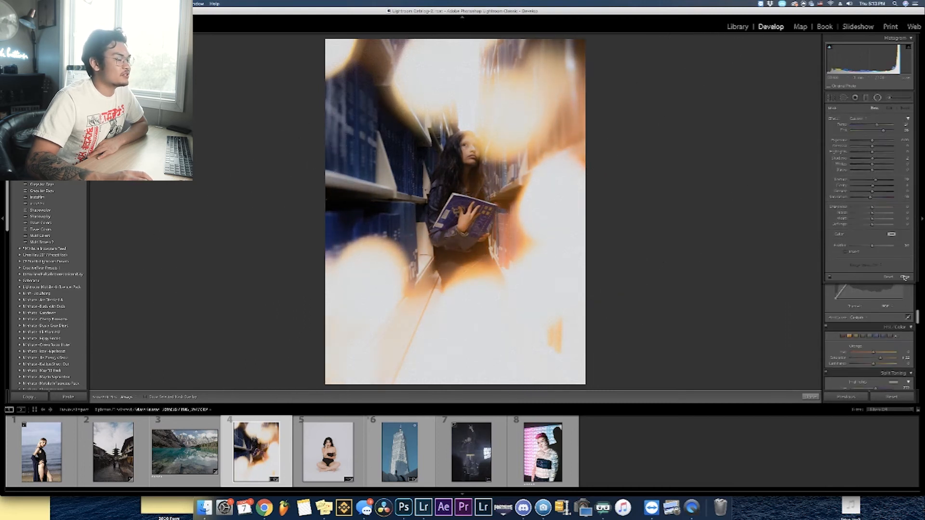
left_click(905, 277)
Step: Try a much brighter overall exposure on the library photo and undo it
scroll(867, 193, "up", 5)
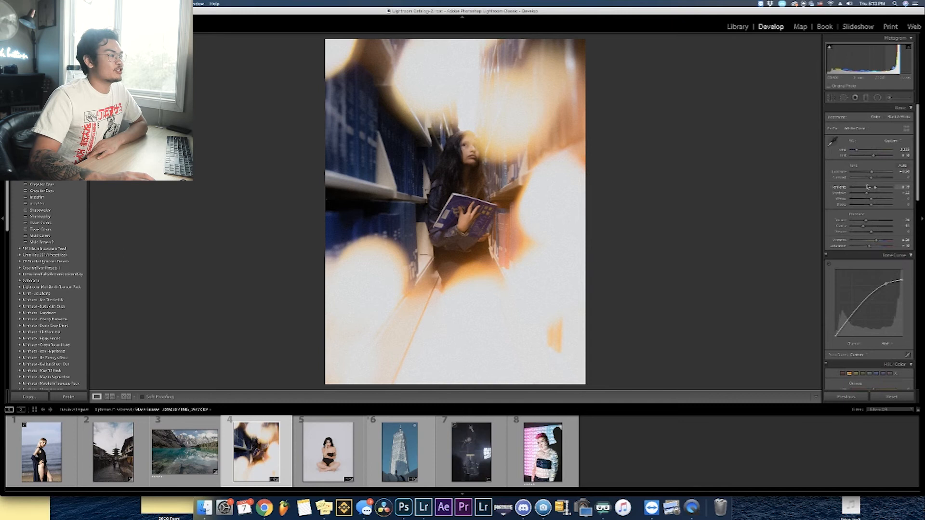
left_click_drag(871, 171, 880, 172)
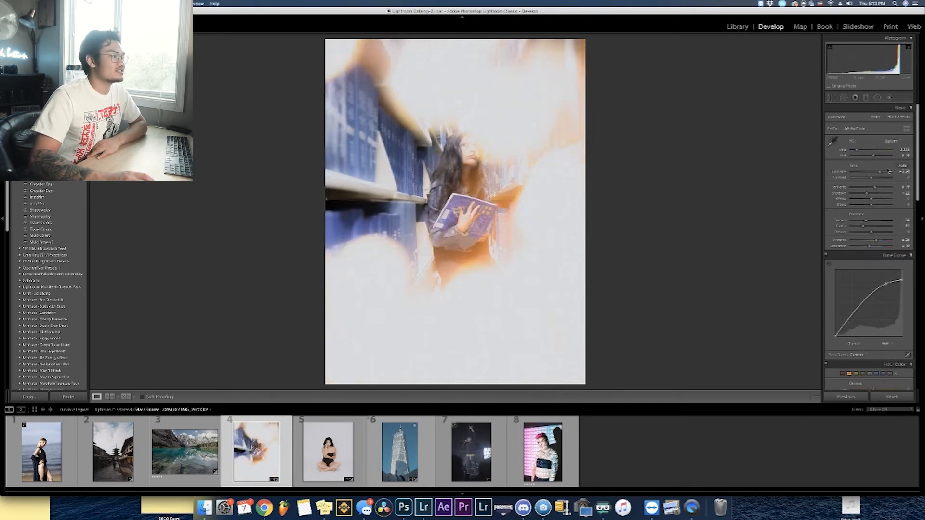
key("super+z")
key("super+z")
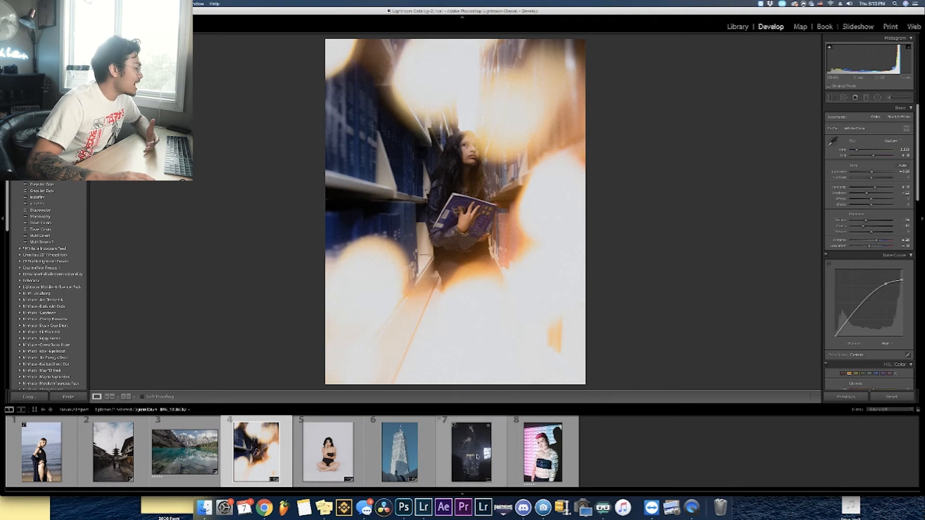
Step: Open the concert performer photo and shape its tone curve with a lowered white point, lifted upper tones and deeper shadows
left_click(476, 456)
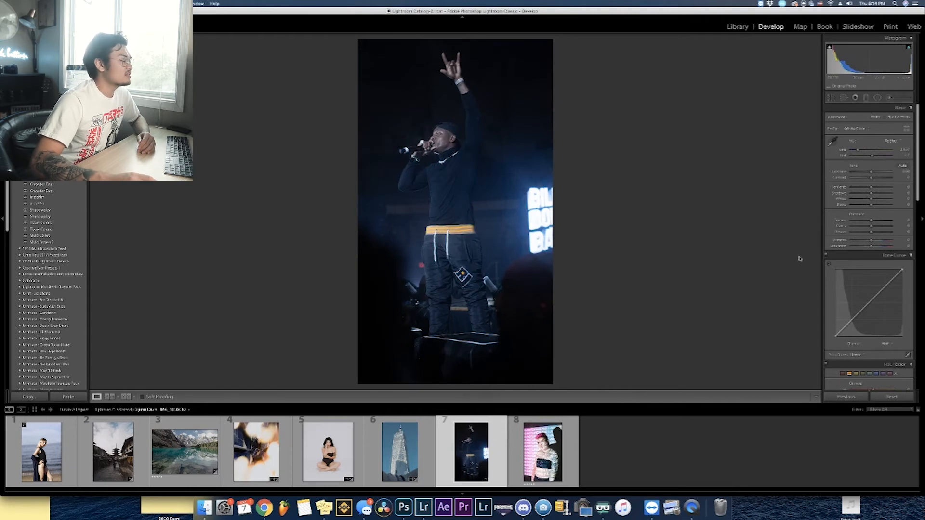
mouse_move(904, 272)
left_mouse_down()
mouse_move(908, 287)
mouse_move(885, 287)
left_mouse_up()
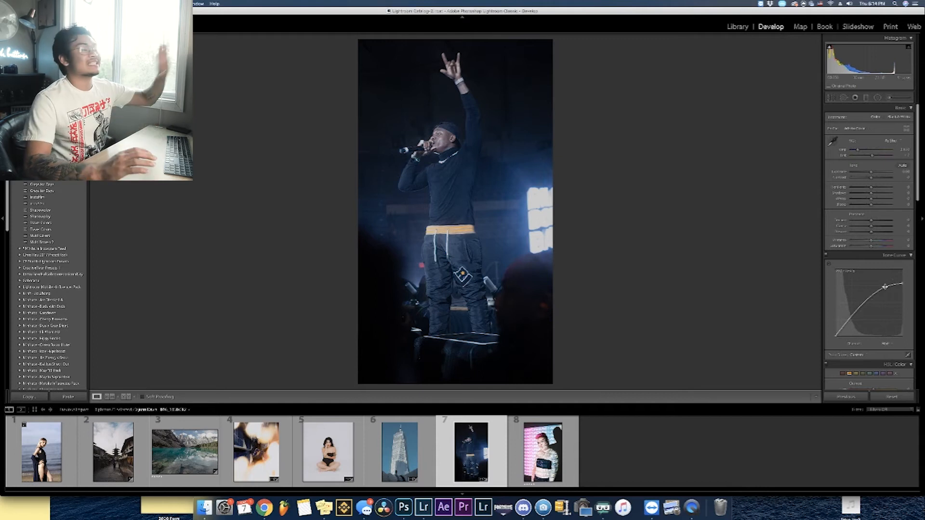
left_click_drag(841, 329, 846, 332)
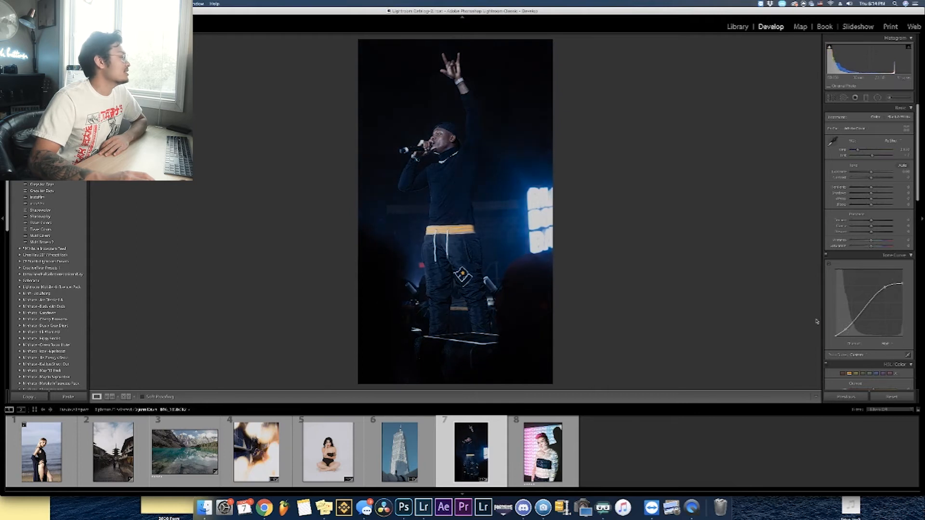
Step: Convert the concert photo to black and white, raise its highlights, whites and clarity, and deepen its shadows
mouse_move(919, 147)
left_mouse_down()
mouse_move(920, 258)
mouse_move(919, 146)
left_mouse_up()
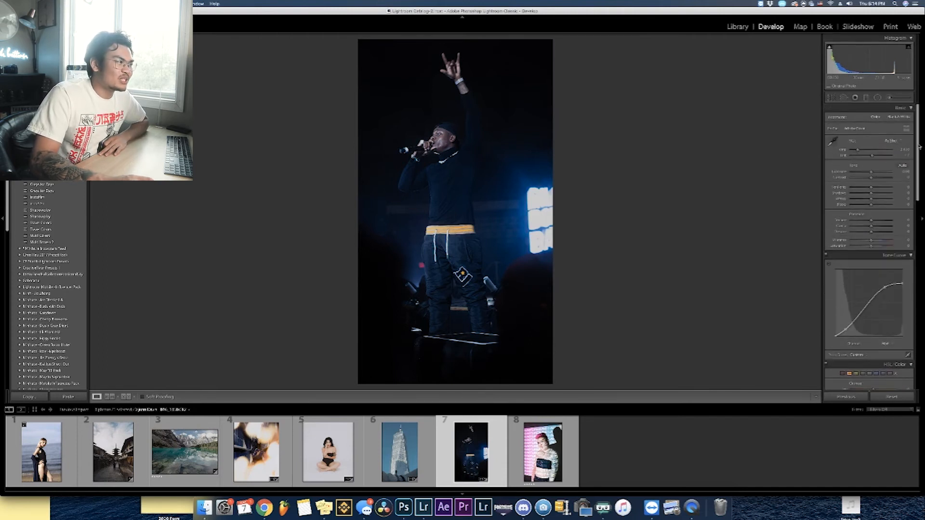
left_click(899, 117)
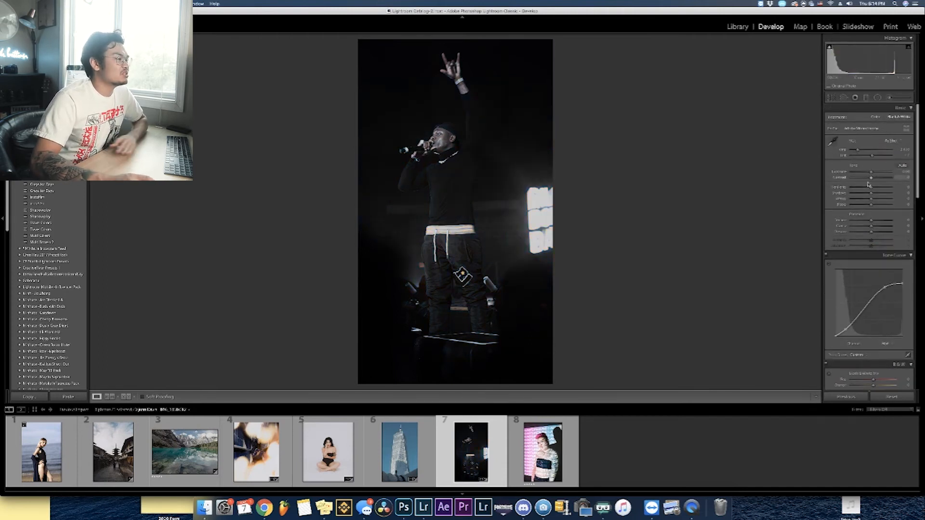
mouse_move(871, 187)
left_mouse_down()
mouse_move(881, 188)
mouse_move(864, 194)
left_mouse_up()
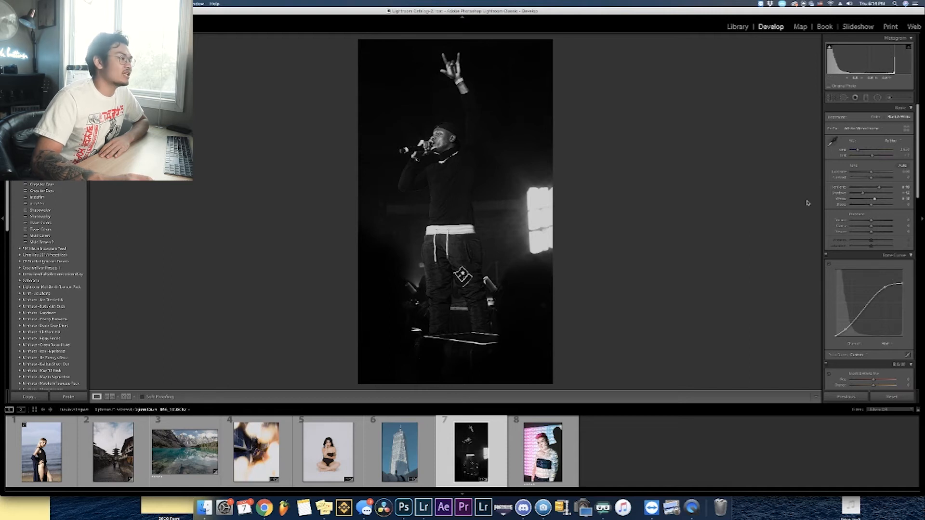
mouse_move(871, 220)
left_mouse_down()
mouse_move(863, 228)
mouse_move(873, 228)
left_mouse_up()
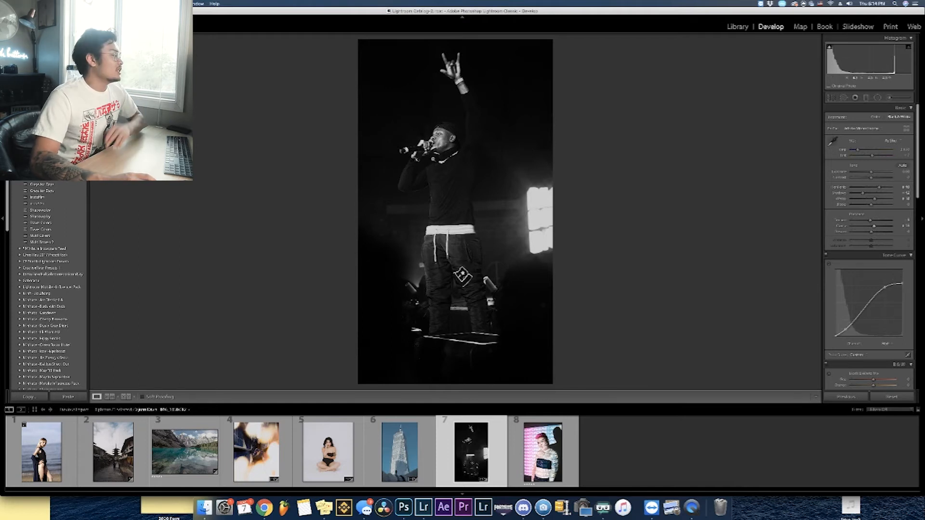
left_click_drag(871, 173, 863, 155)
Step: Adjust the concert photo's black-and-white mix by darkening the reds and purples and brightening the blues
scroll(870, 217, "down", 4)
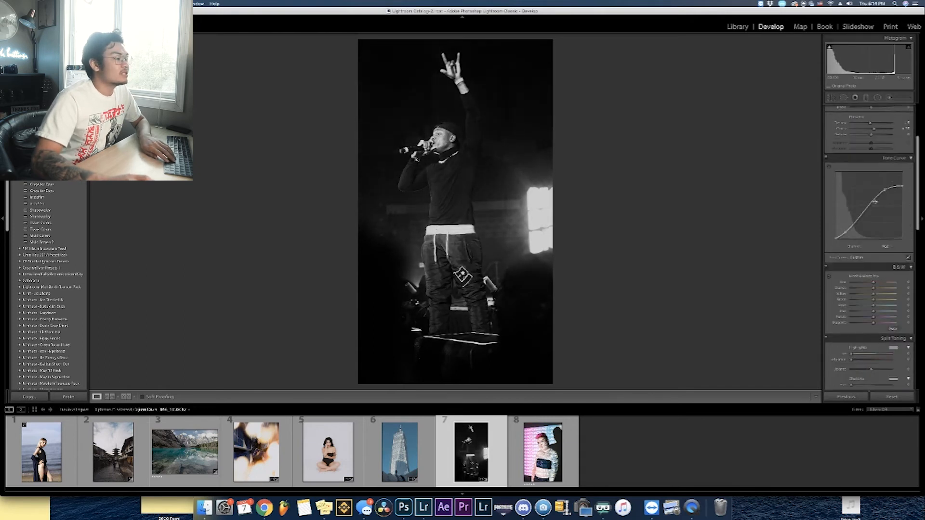
left_click_drag(875, 280, 879, 307)
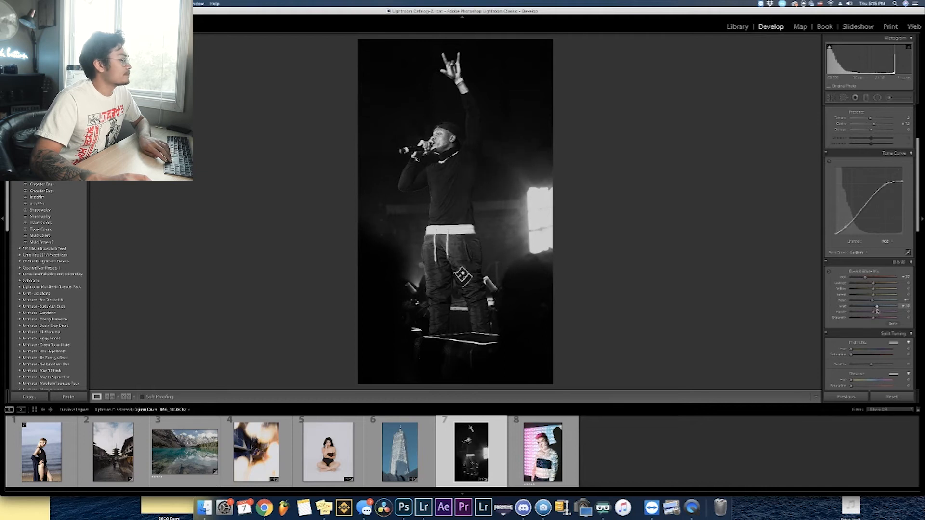
scroll(878, 312, "down", 1)
left_click_drag(878, 311, 861, 311)
Step: Split-tone the concert photo with a subtle blue tint in the shadows and a slight warm tint in the highlights
scroll(863, 308, "down", 3)
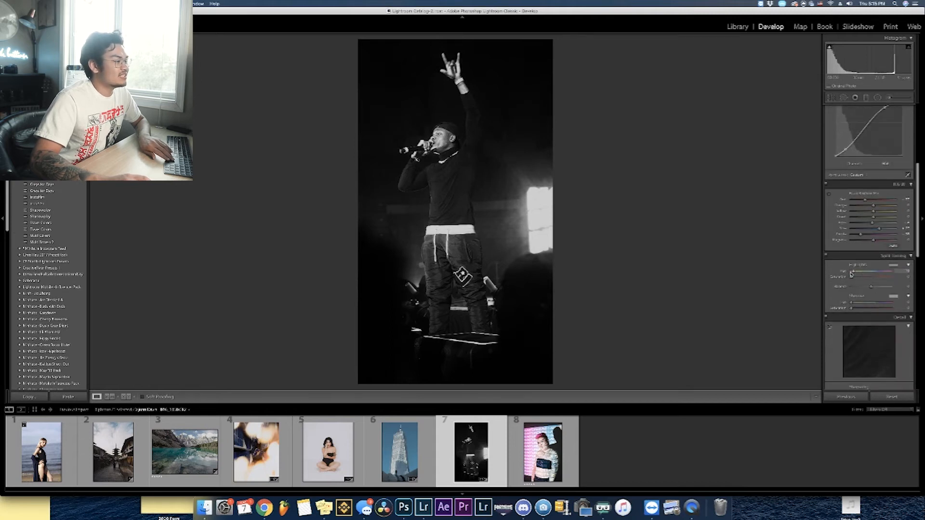
left_click(869, 302)
left_click_drag(867, 308, 866, 310)
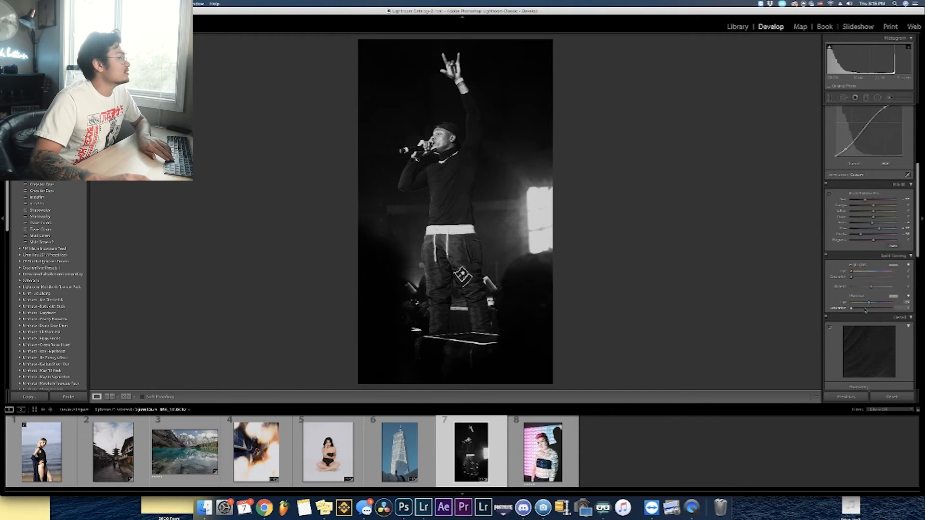
left_click_drag(871, 303, 874, 304)
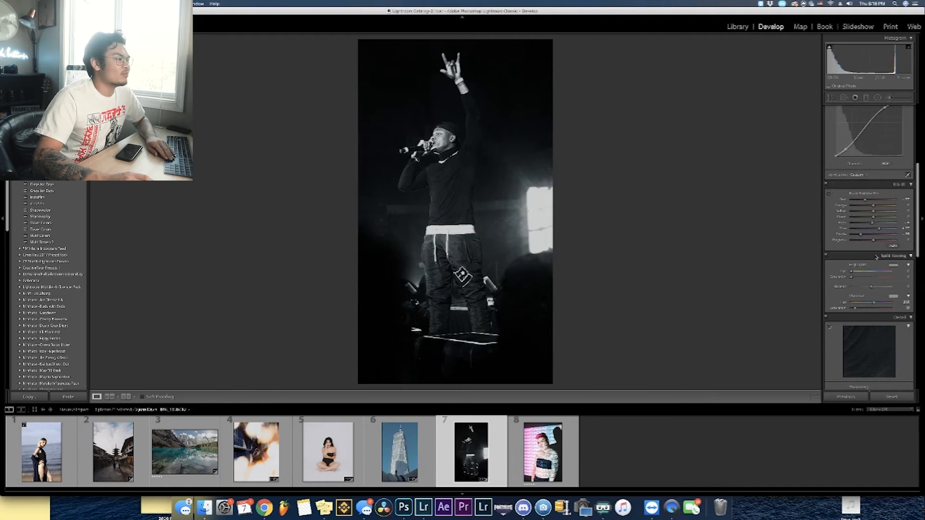
mouse_move(852, 271)
left_mouse_down()
mouse_move(891, 274)
mouse_move(856, 276)
left_mouse_up()
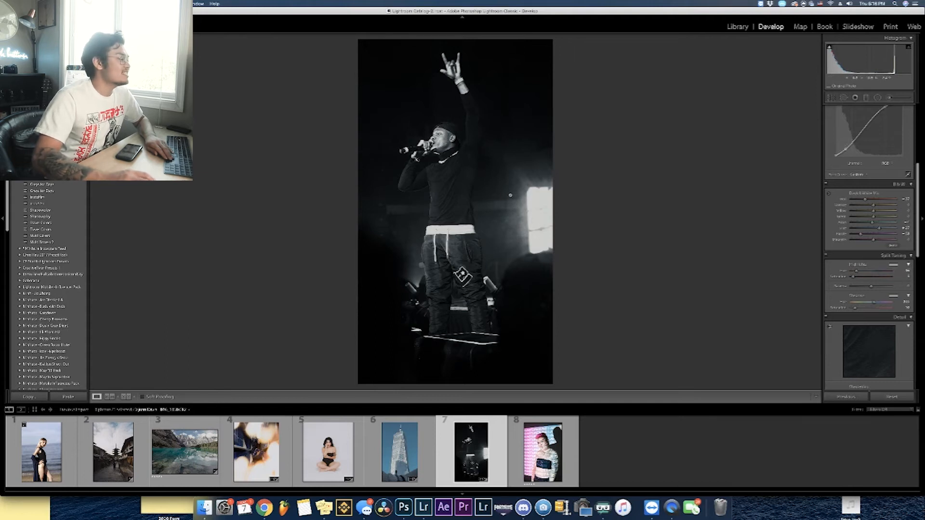
Step: Fine-tune the concert photo's shadow tint saturation in split toning and add a moderate amount of film grain
left_click_drag(865, 308, 856, 309)
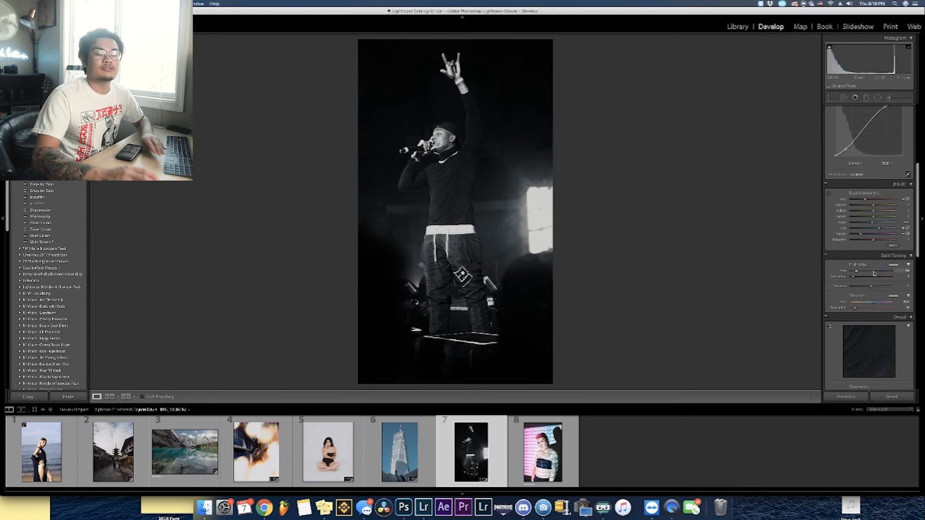
scroll(890, 273, "down", 1)
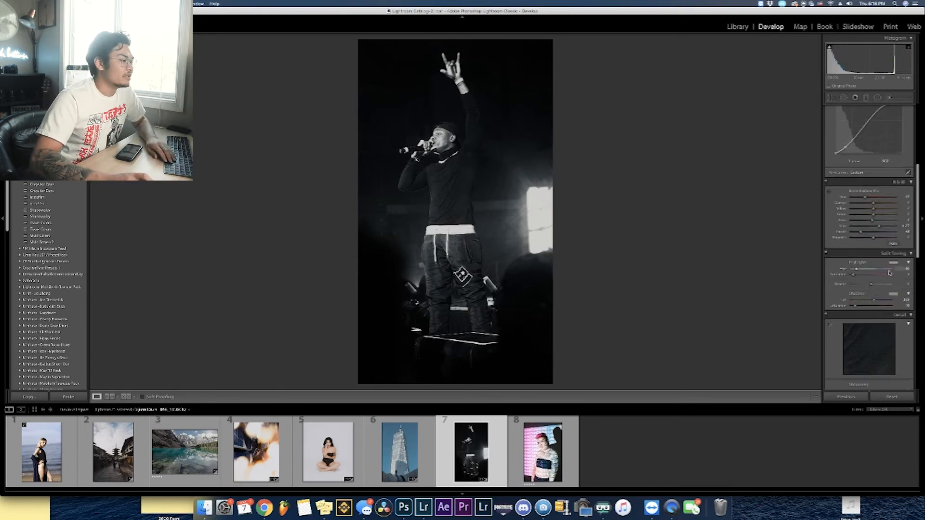
scroll(890, 274, "down", 5)
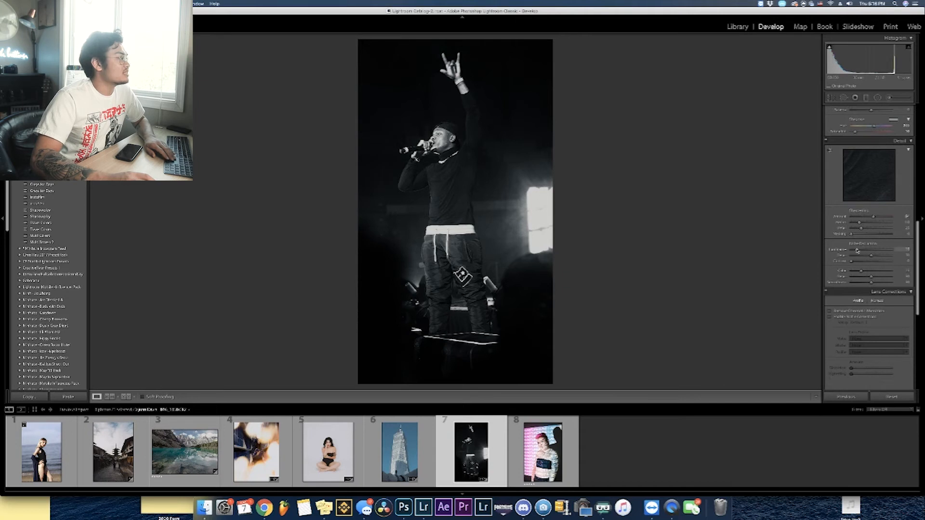
scroll(857, 250, "down", 12)
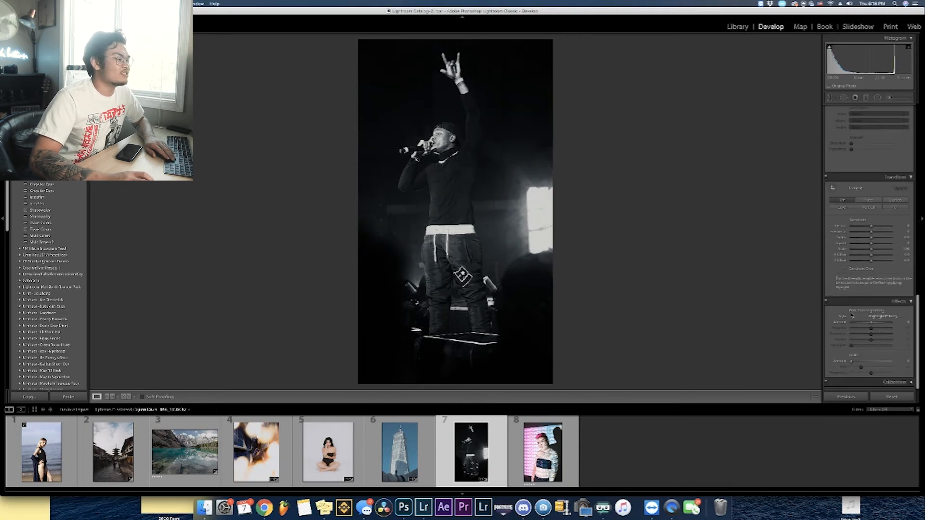
left_click(862, 362)
left_click_drag(864, 363, 871, 363)
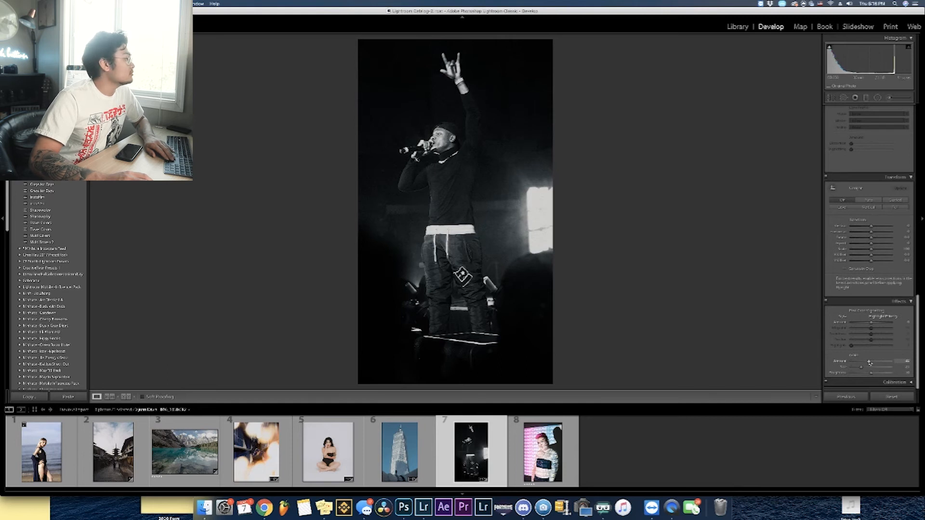
left_click_drag(891, 366, 871, 364)
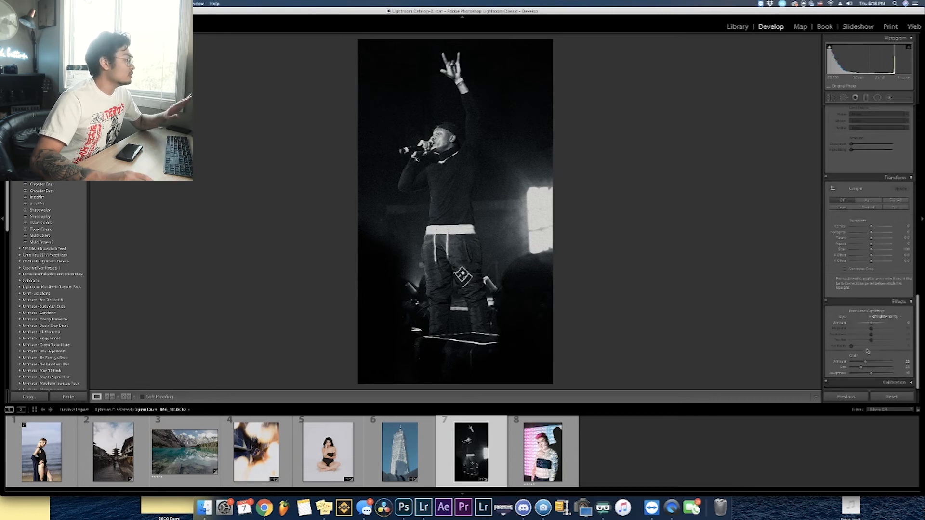
Step: Compare the concert photo's original and edited versions side by side
scroll(866, 350, "up", 10)
scroll(866, 348, "up", 8)
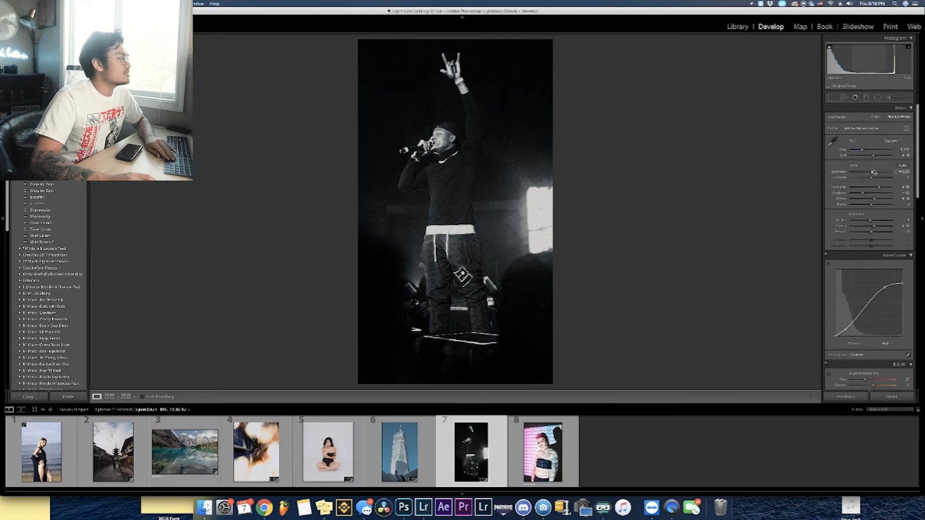
left_click(126, 397)
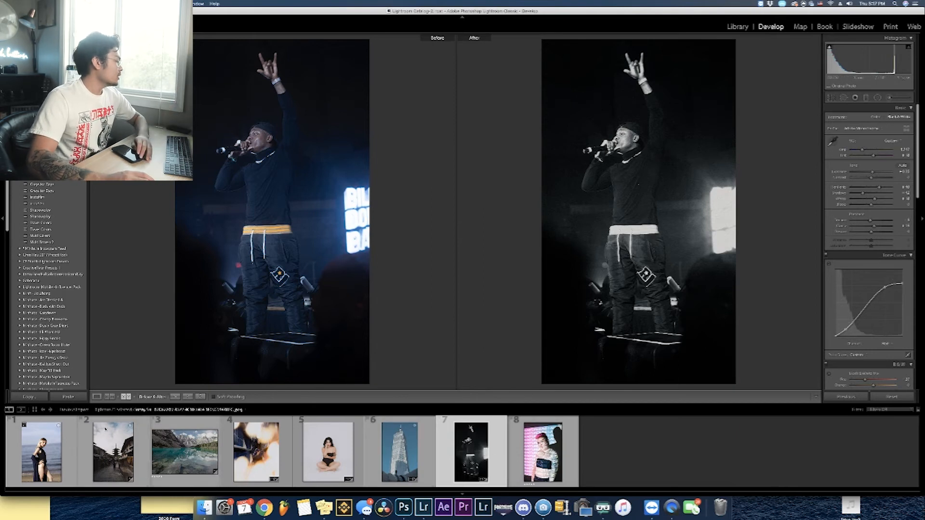
Step: Open the pink-haired projection portrait in single view, fade its tone curve at the highlights and shadows, and reduce texture and clarity
left_click(569, 458)
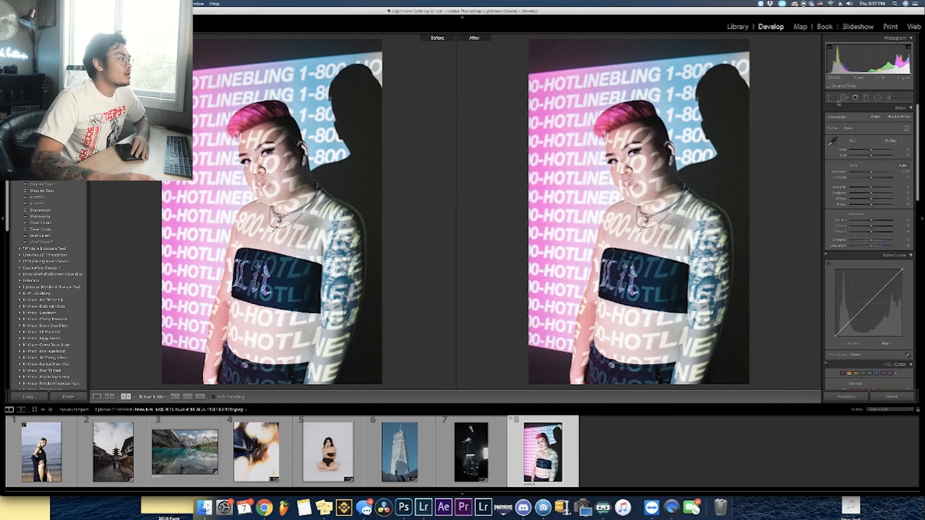
key("y")
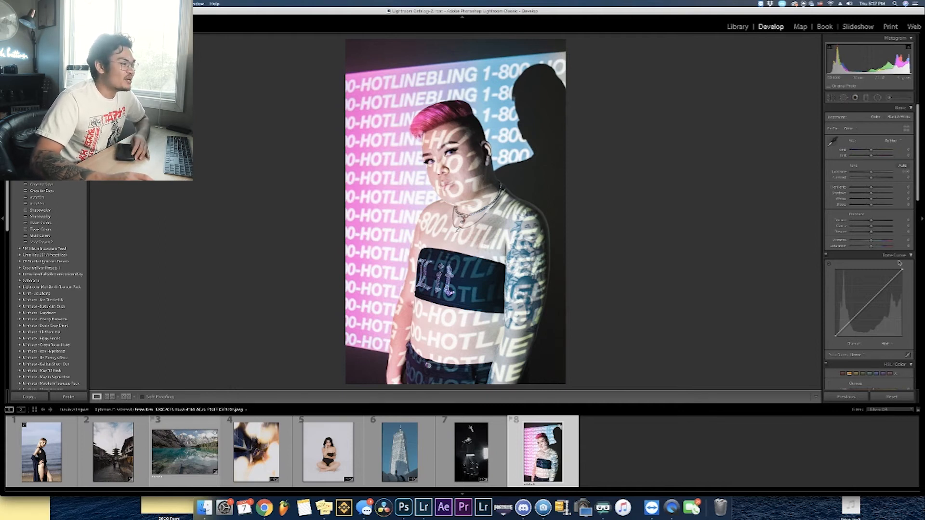
left_click_drag(903, 270, 889, 287)
left_click_drag(840, 330, 844, 332)
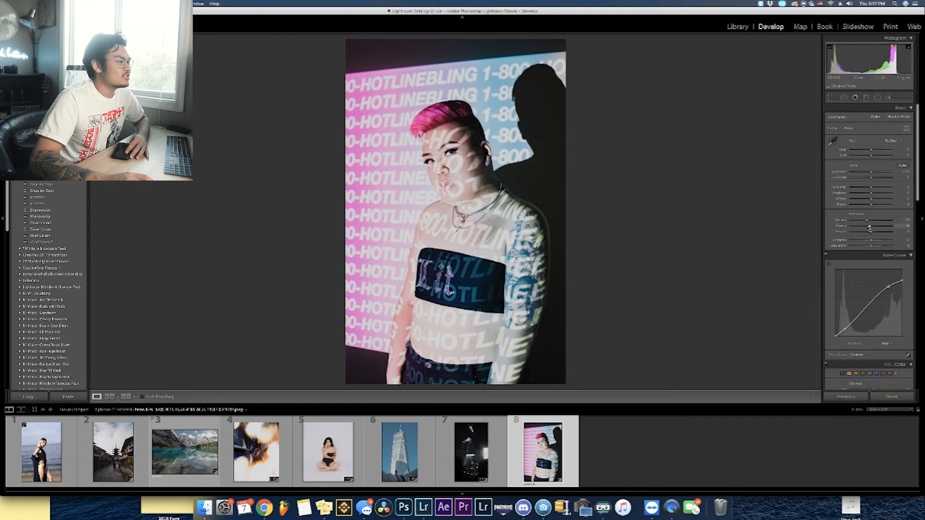
left_click_drag(870, 227, 867, 228)
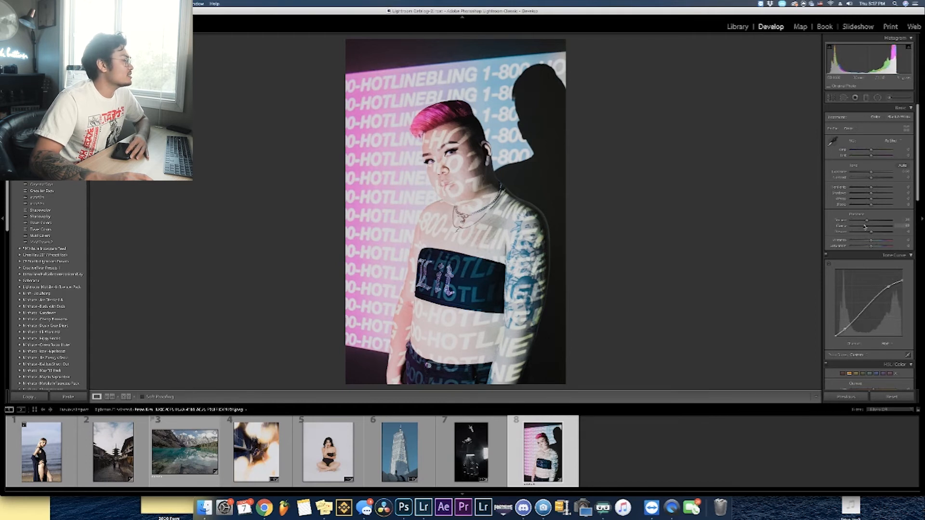
Step: Add moderate film grain and a light amount of sharpening to the projection portrait
scroll(845, 226, "down", 15)
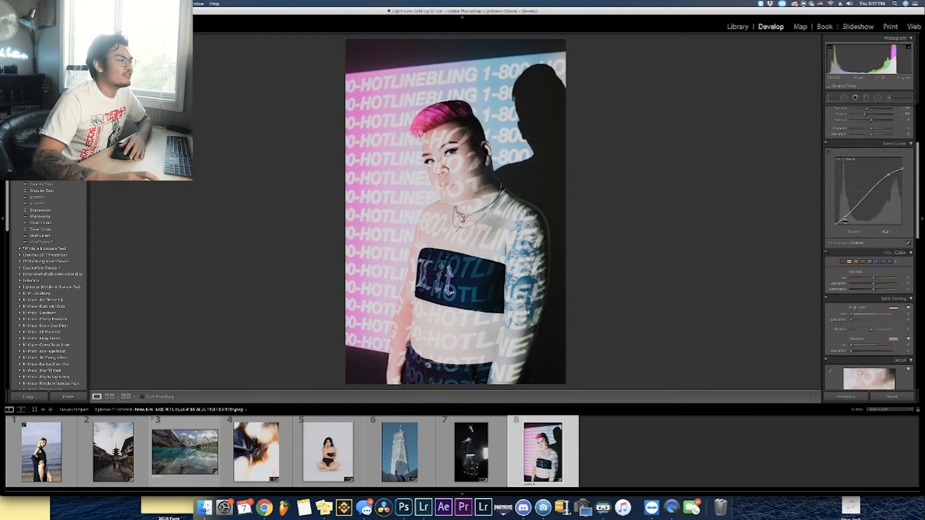
left_click_drag(866, 362, 863, 362)
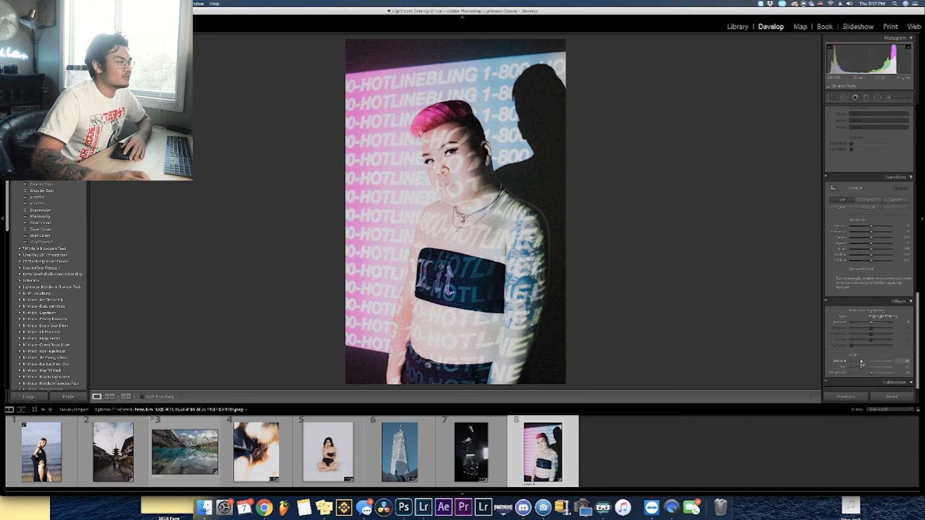
scroll(863, 361, "up", 10)
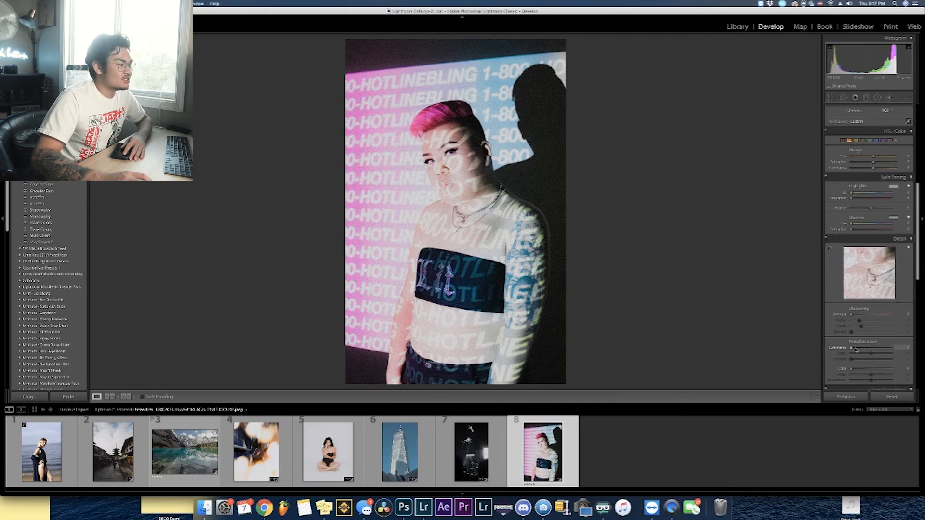
left_click(859, 315)
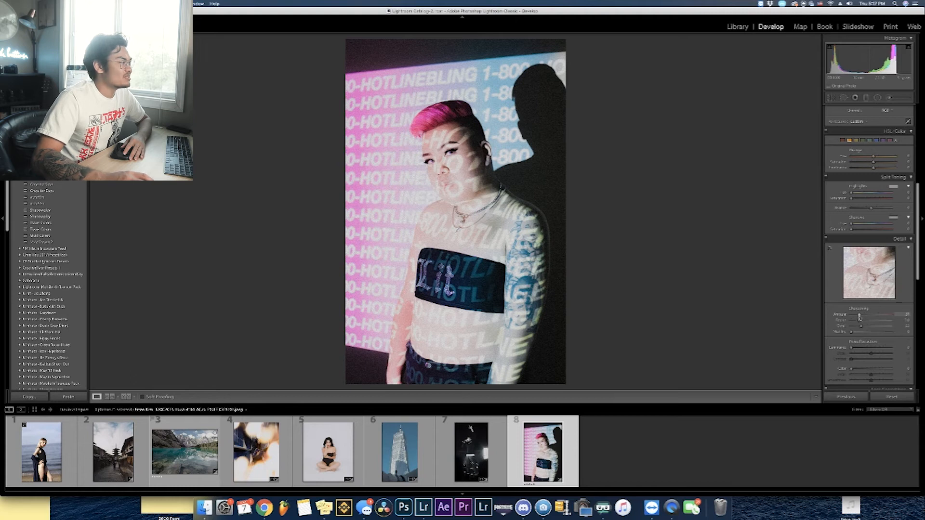
Step: Split-tone the projection portrait with a subtle blue tint in the shadows and a faint purple tint in the highlights
left_click(878, 224)
left_click(855, 230)
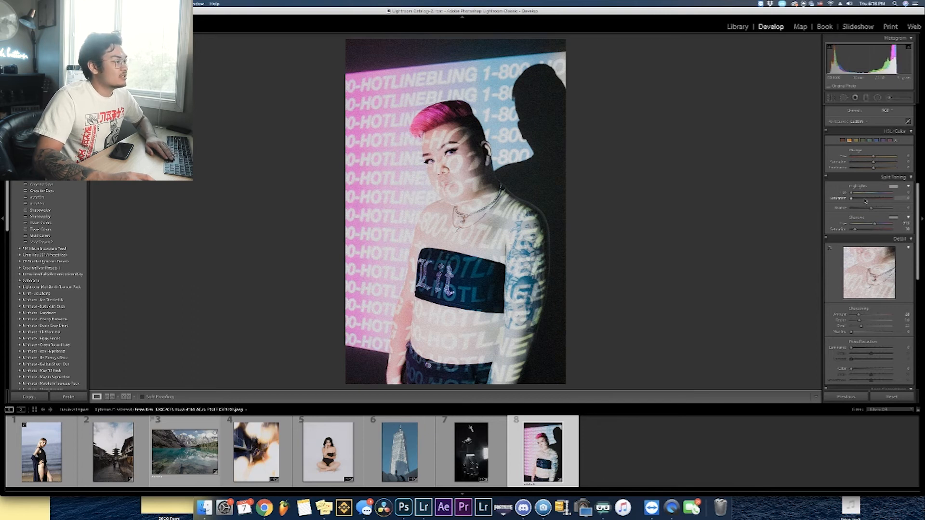
left_click(886, 193)
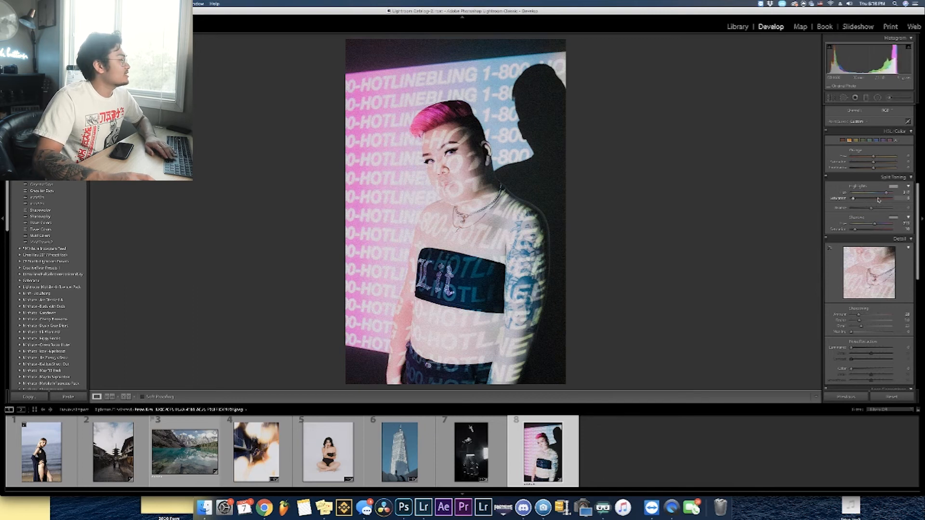
left_click_drag(885, 194, 883, 195)
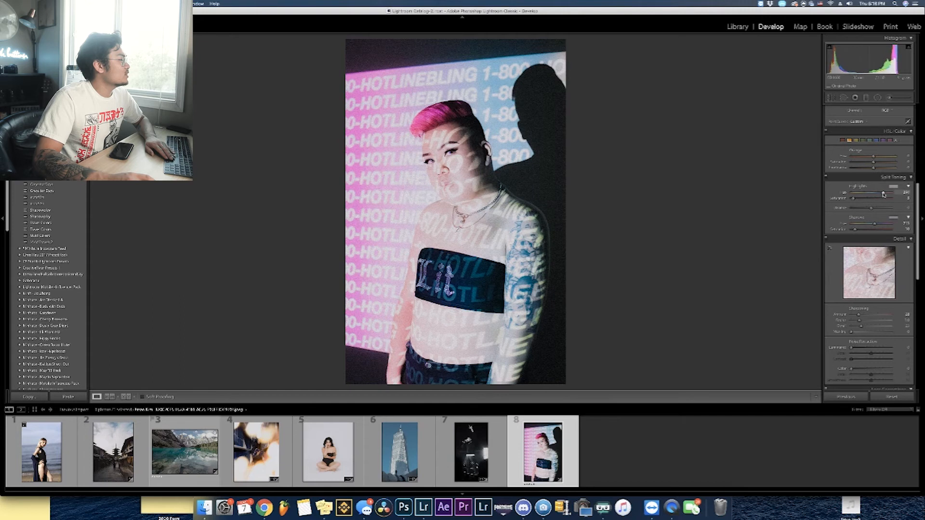
Step: Slightly raise the projection portrait's exposure and highlights, deepen its shadows, and reduce vibrance and saturation a little
scroll(857, 200, "up", 5)
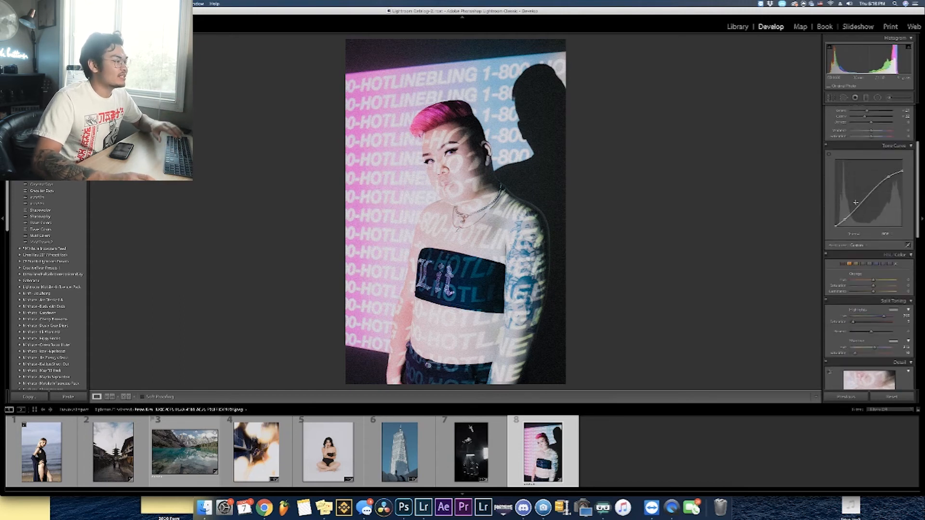
scroll(856, 202, "up", 4)
left_click_drag(871, 193, 874, 190)
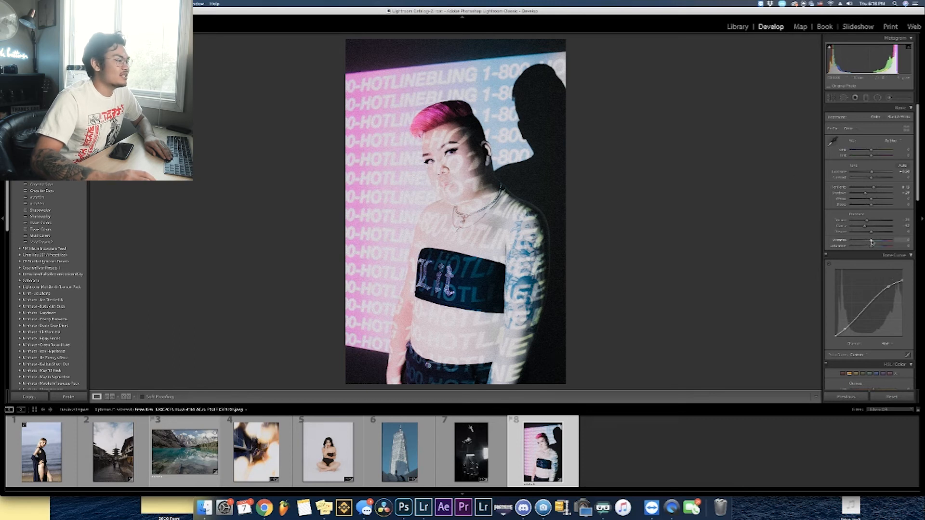
Step: Apply an Adjustment Brush correction to the projection portrait with a slightly greener tint and raised highlights
left_click(890, 97)
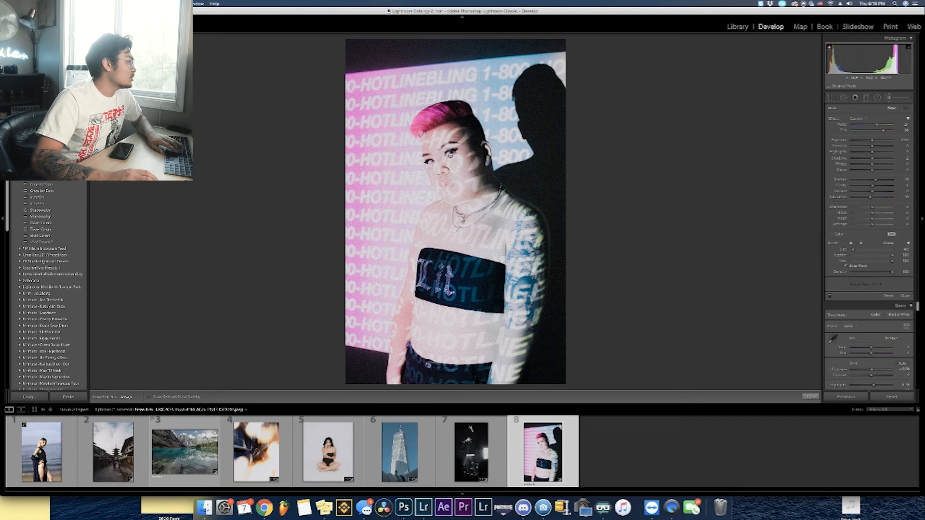
key("h")
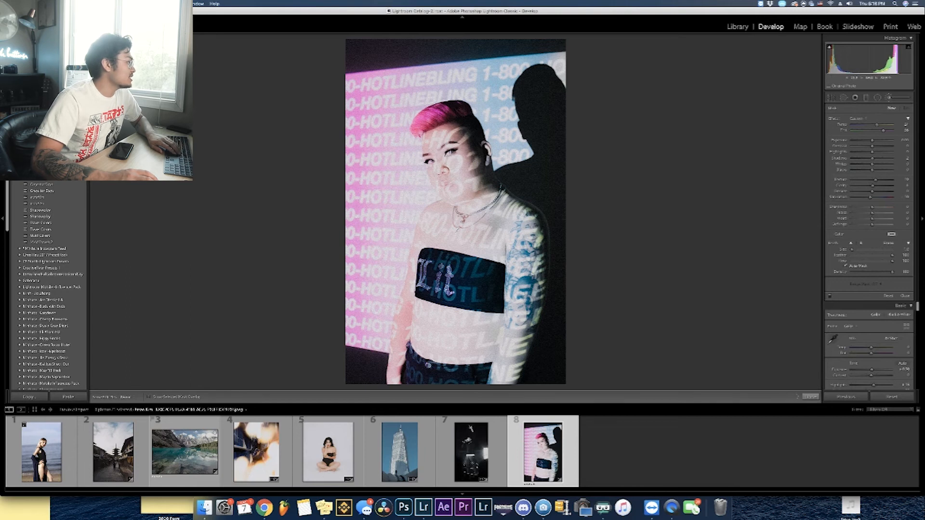
key("h")
key("h")
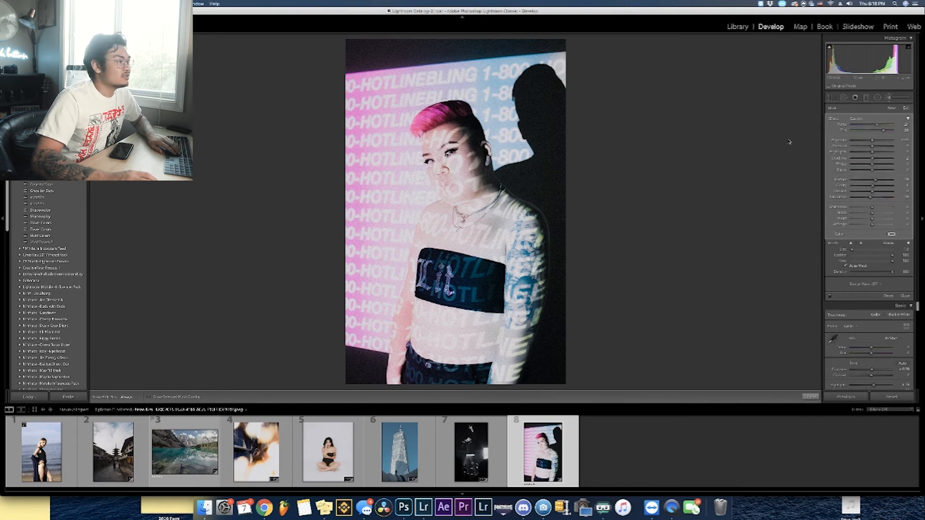
mouse_move(880, 133)
left_mouse_down()
mouse_move(870, 125)
mouse_move(867, 133)
left_mouse_up()
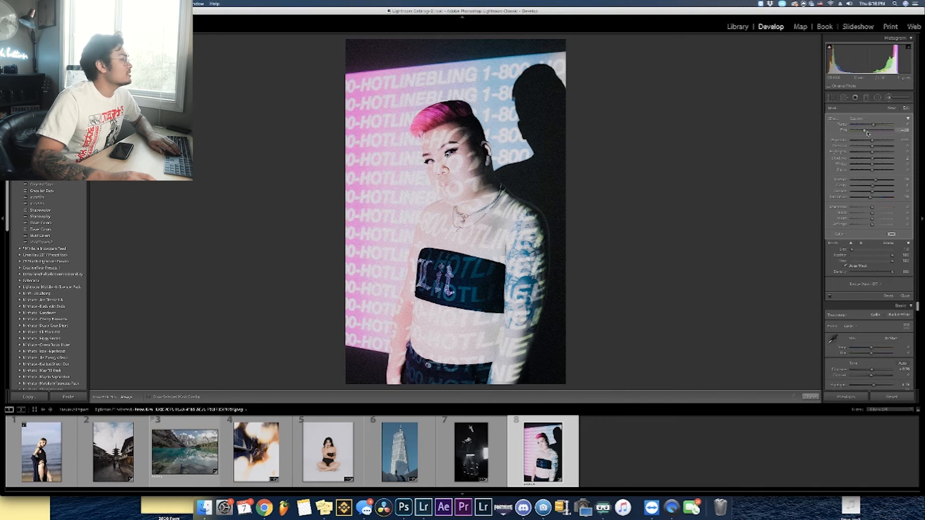
left_click_drag(873, 152, 886, 153)
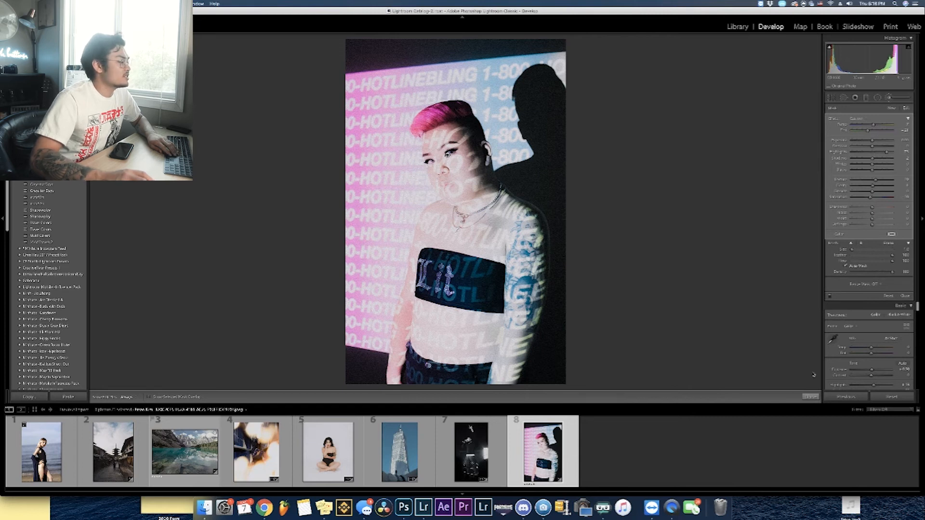
left_click(811, 397)
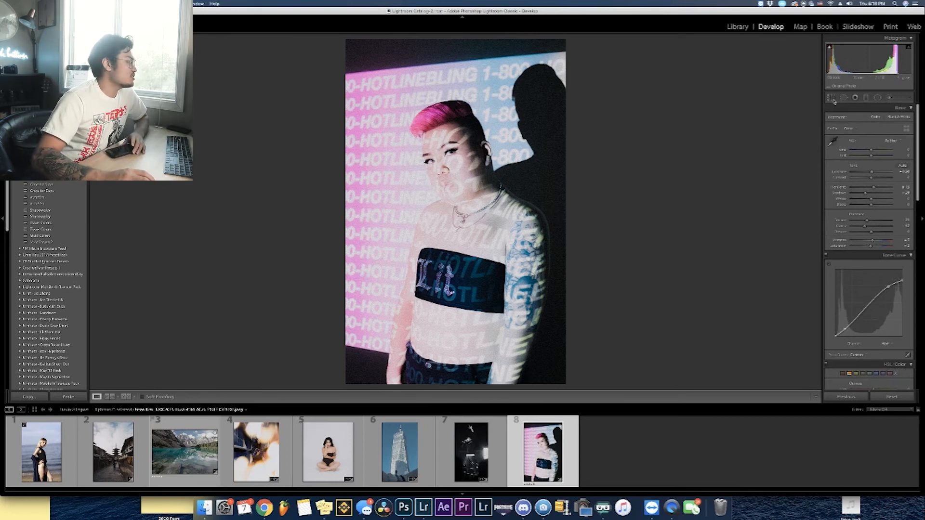
Step: Crop the projection portrait tighter by trimming the dark area above the projected text and the waist area below
key("r")
left_click_drag(457, 385, 456, 342)
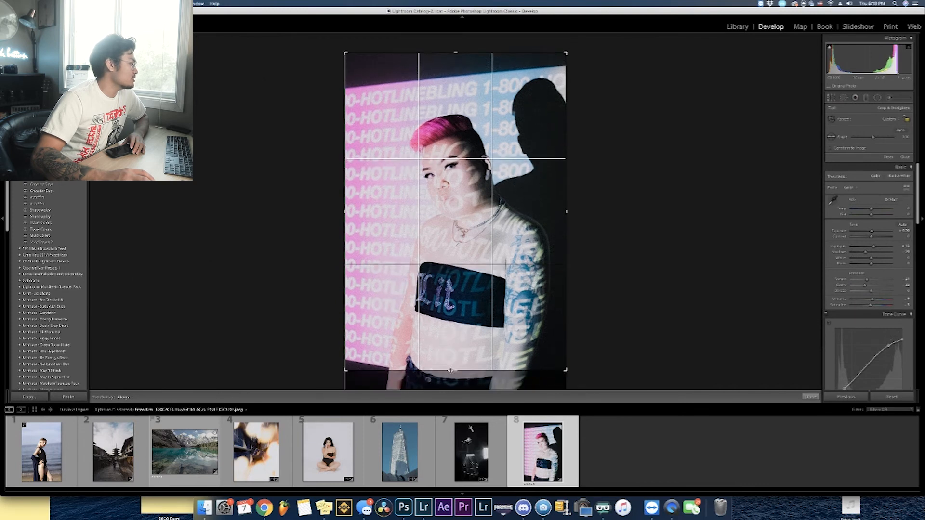
left_click_drag(455, 58, 457, 95)
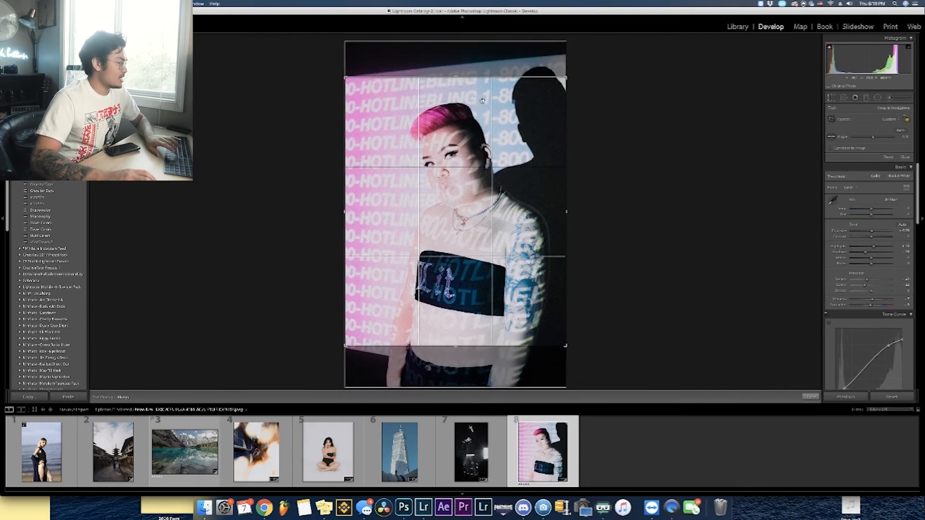
key("Return")
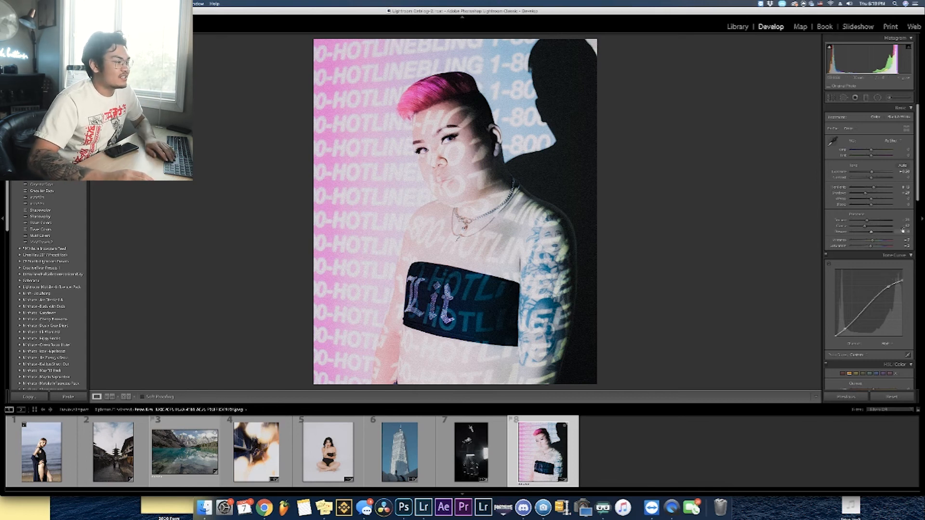
Step: Compare the projection portrait's original and edited versions side by side, and return to the single view
scroll(918, 217, "down", 1)
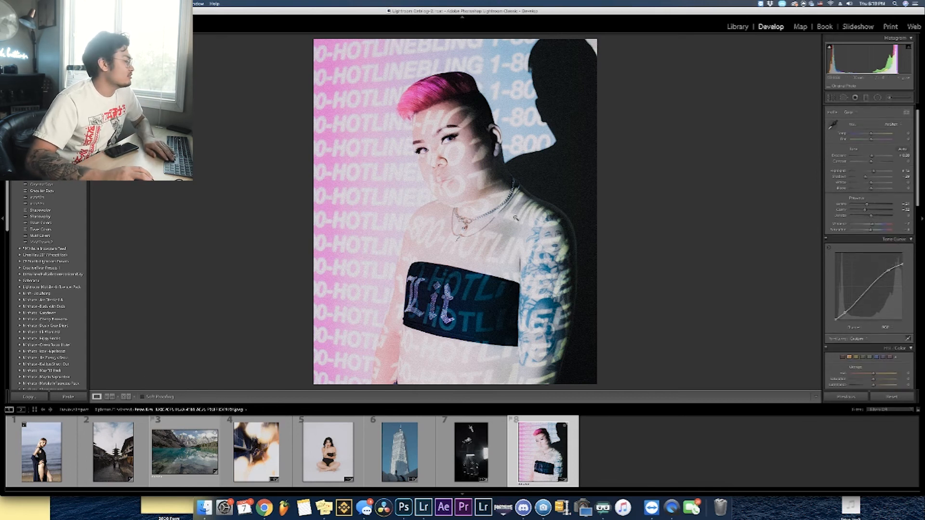
left_click(127, 396)
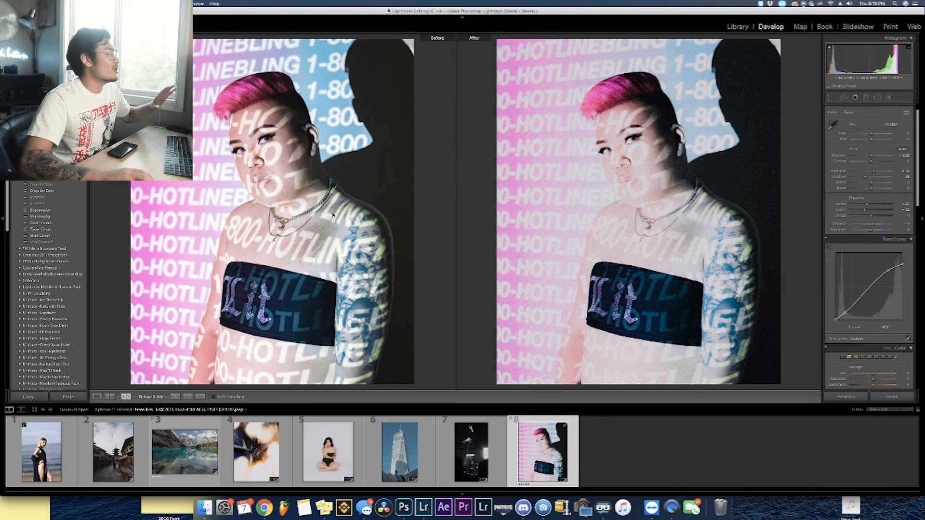
left_click(96, 396)
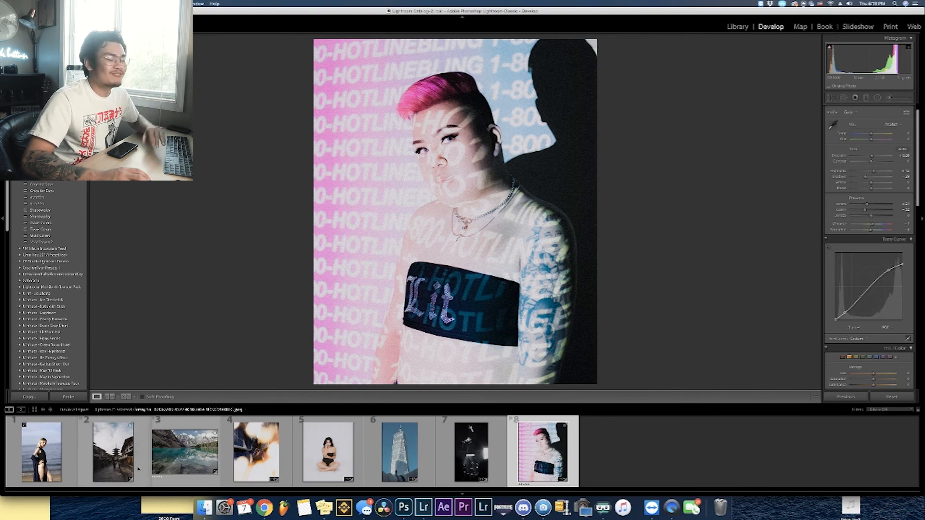
Step: Open the beach portrait and straighten its tilted horizon with a slightly rotated crop
left_click(61, 465)
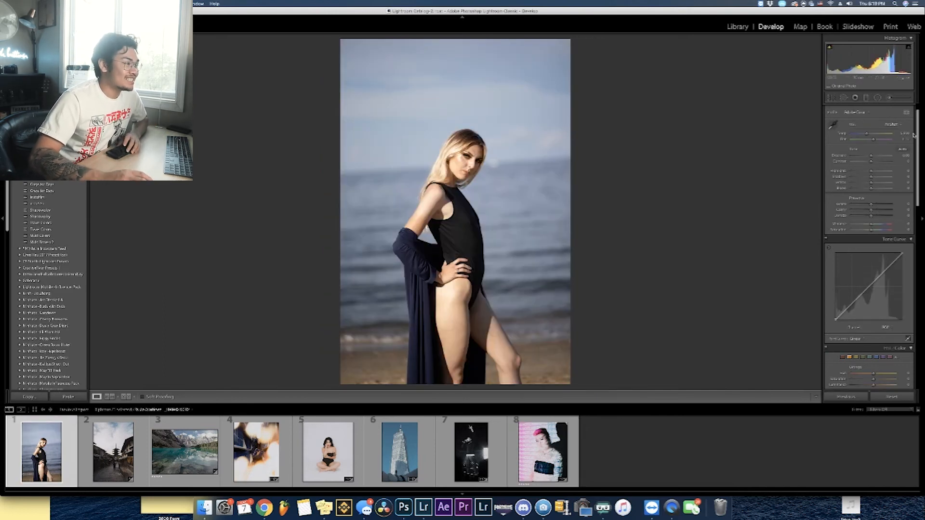
scroll(918, 130, "up", 2)
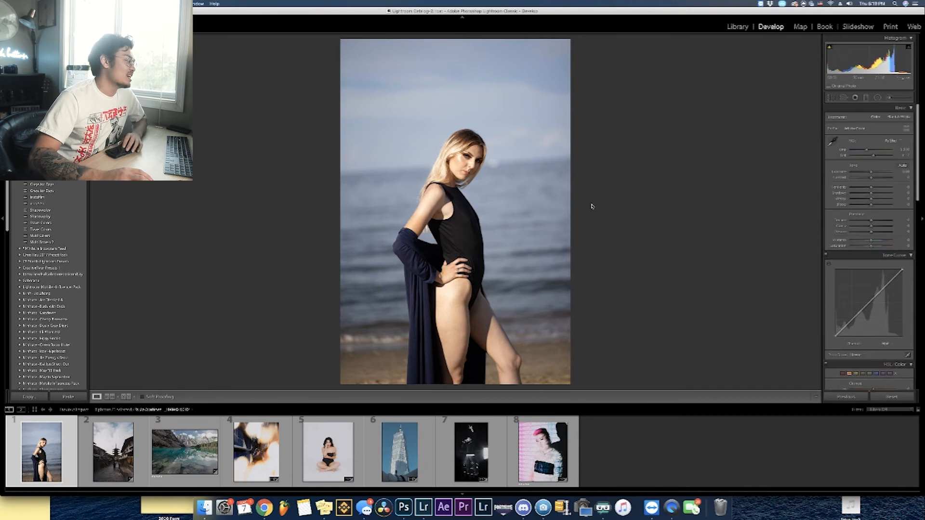
left_click(831, 97)
left_click_drag(588, 93, 597, 126)
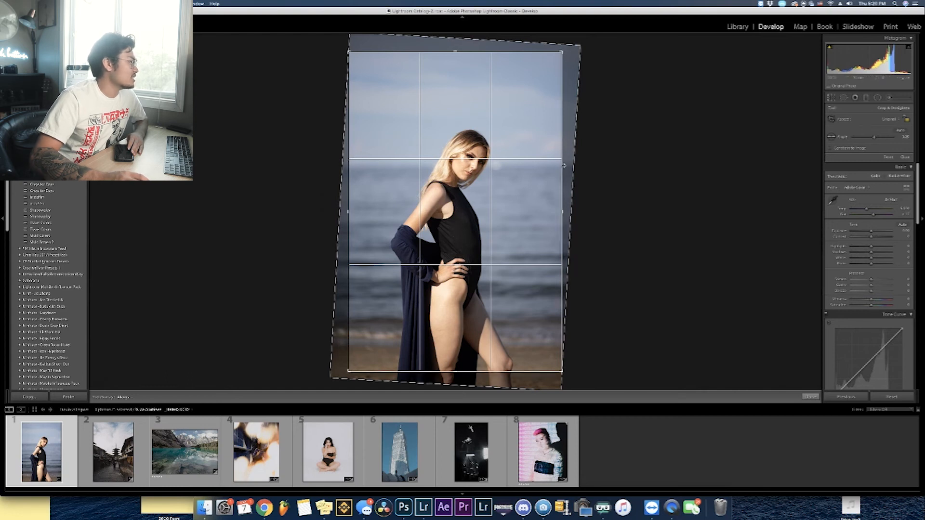
left_click_drag(589, 143, 590, 143)
key("Return")
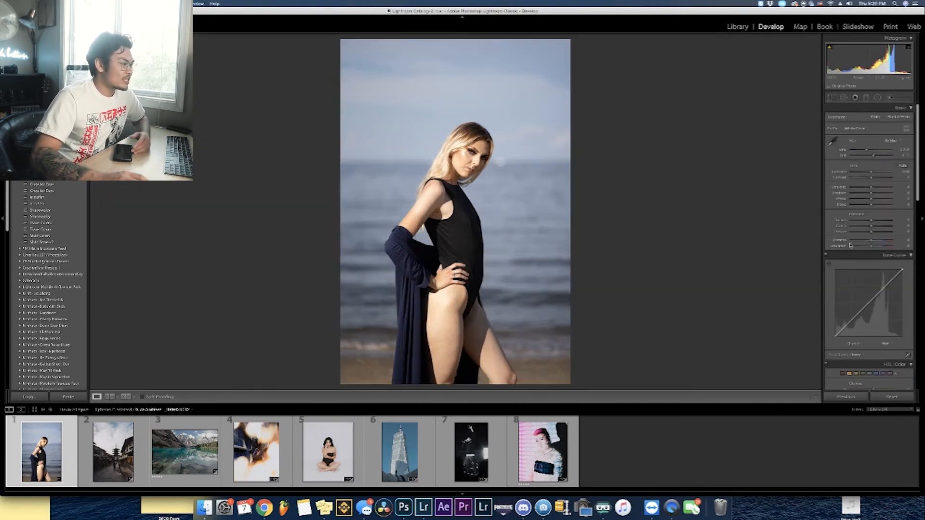
Step: Give the beach portrait a faded tone curve with a lowered white point, and shift the yellow hue while reducing yellow saturation
mouse_move(901, 270)
left_mouse_down()
mouse_move(887, 287)
mouse_move(905, 278)
left_mouse_up()
left_click_drag(841, 328, 843, 326)
scroll(852, 316, "down", 3)
left_click(856, 298)
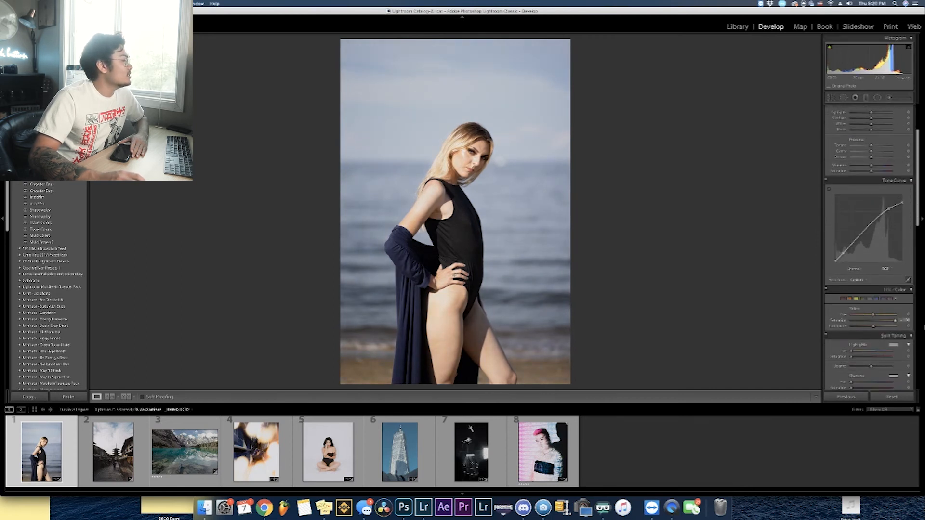
left_click_drag(851, 323, 865, 324)
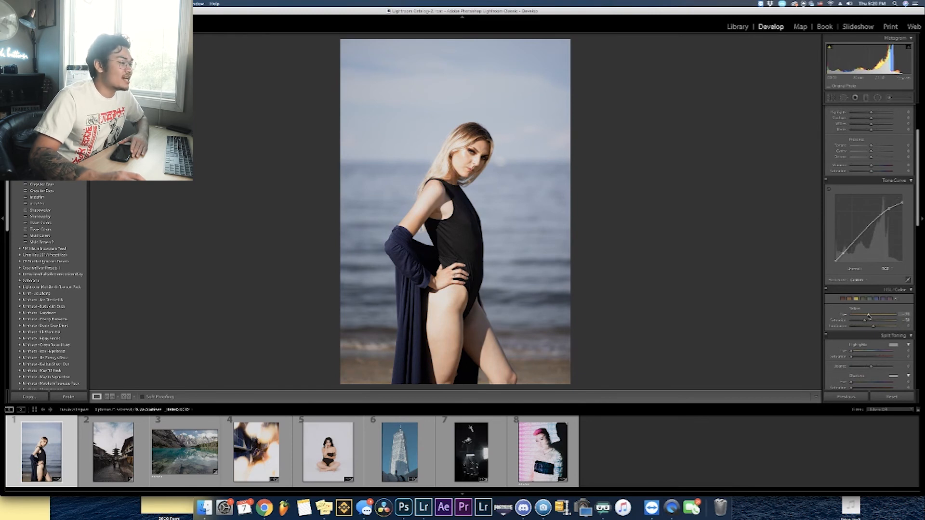
left_click_drag(882, 317, 896, 316)
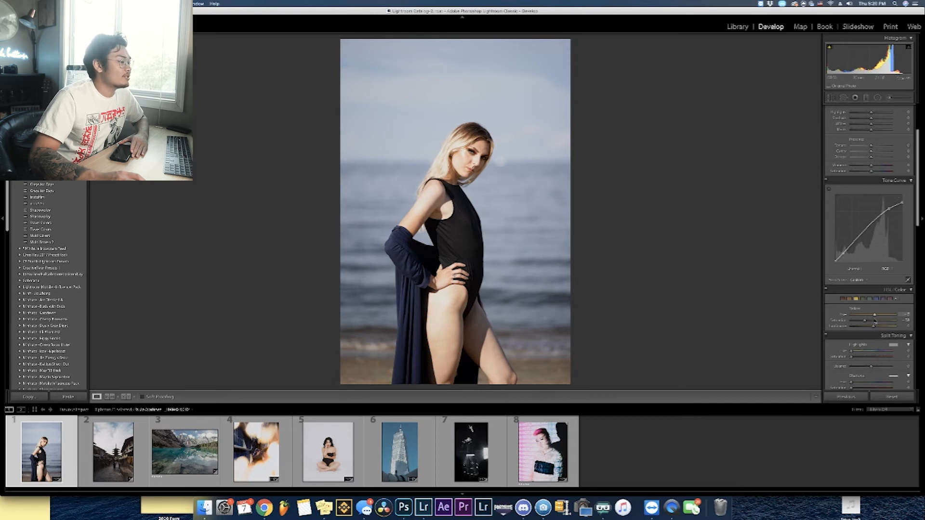
left_click_drag(866, 321, 865, 321)
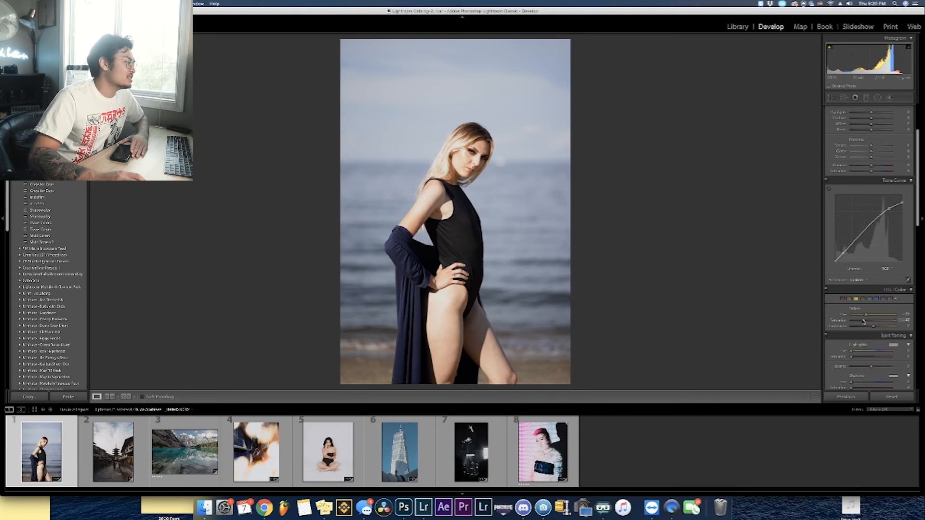
Step: Slightly reduce the beach portrait's orange saturation and refine the shadow point on its tone curve
left_click(850, 298)
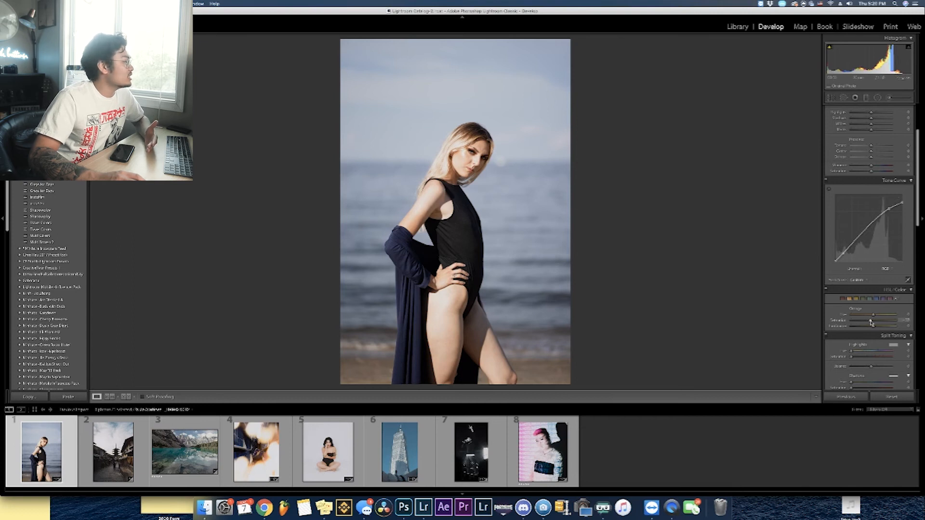
left_click_drag(871, 322, 869, 322)
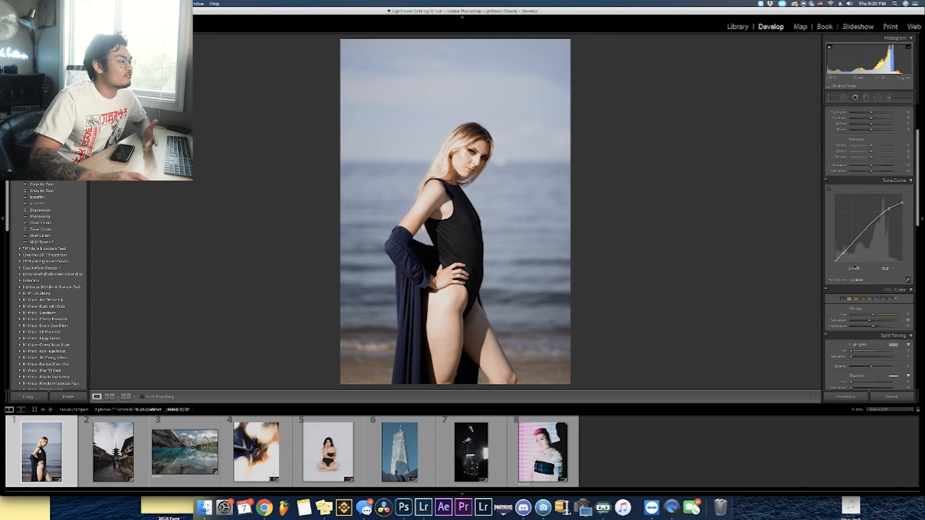
left_click_drag(843, 252, 845, 254)
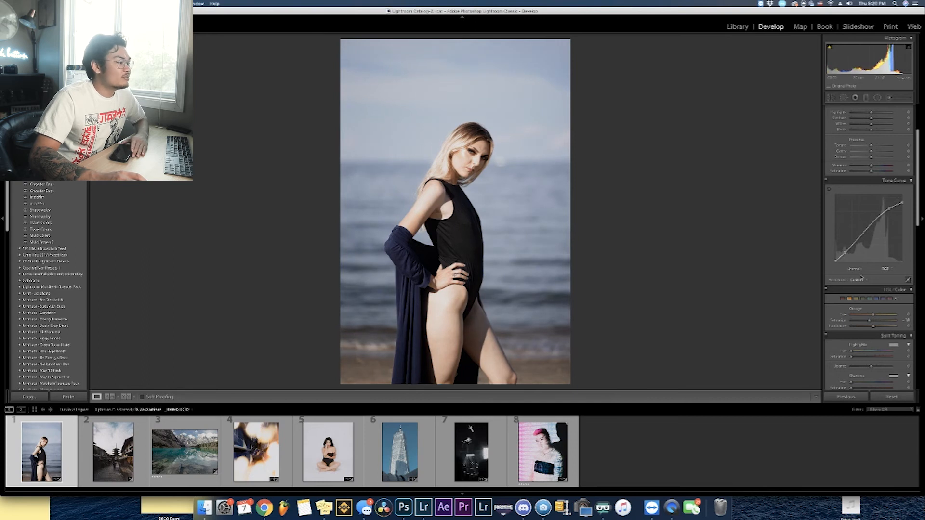
Step: Make the blues more saturated and darker, and shift purples toward blue with slightly lower saturation and higher luminance
mouse_move(874, 322)
left_mouse_down()
mouse_move(884, 321)
mouse_move(872, 315)
left_mouse_up()
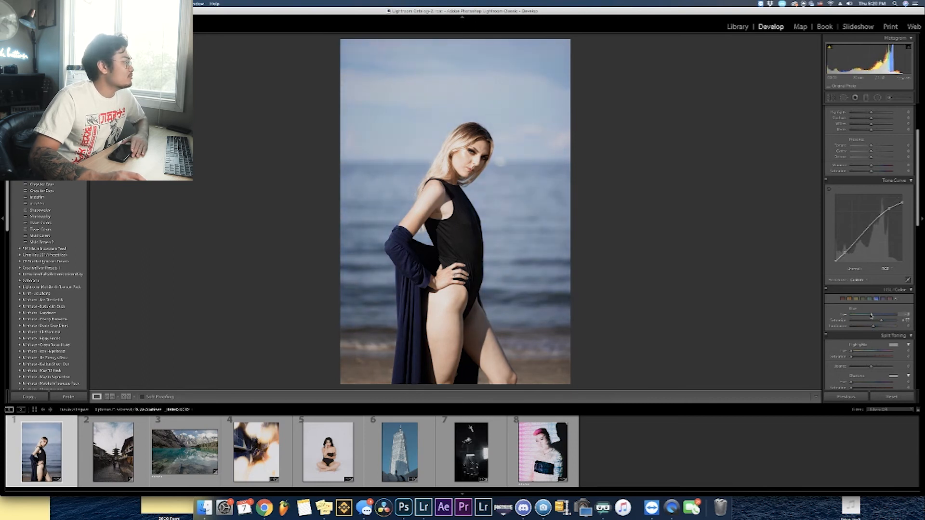
left_click_drag(876, 328, 870, 329)
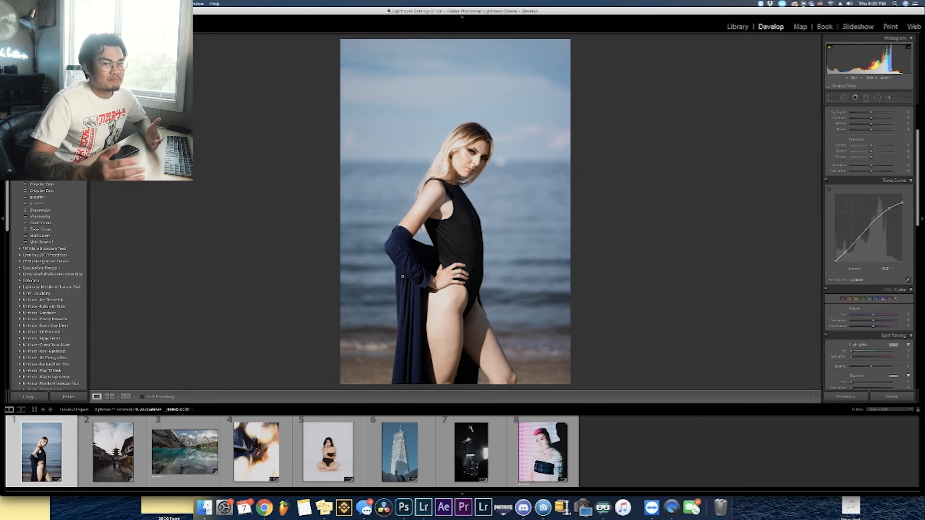
mouse_move(875, 321)
left_mouse_down()
mouse_move(891, 324)
mouse_move(843, 326)
mouse_move(869, 323)
mouse_move(859, 317)
left_mouse_up()
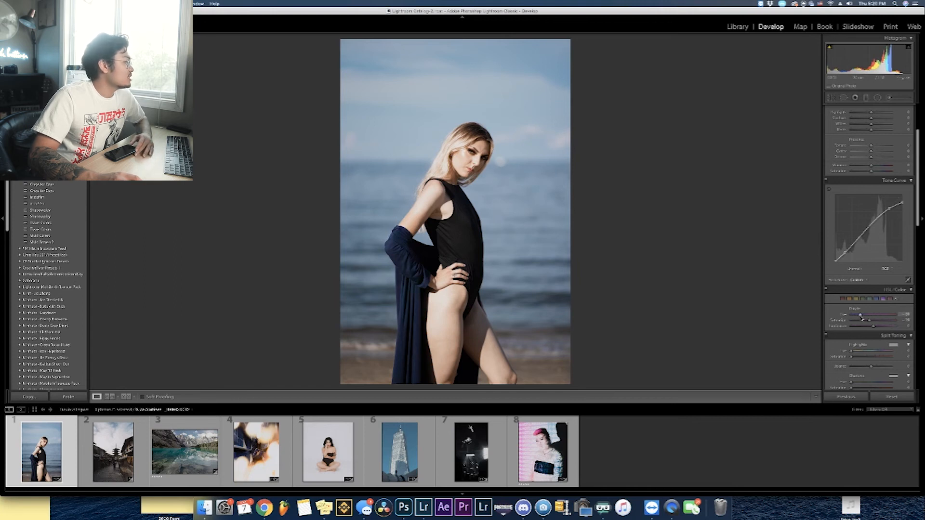
left_click_drag(873, 326, 885, 329)
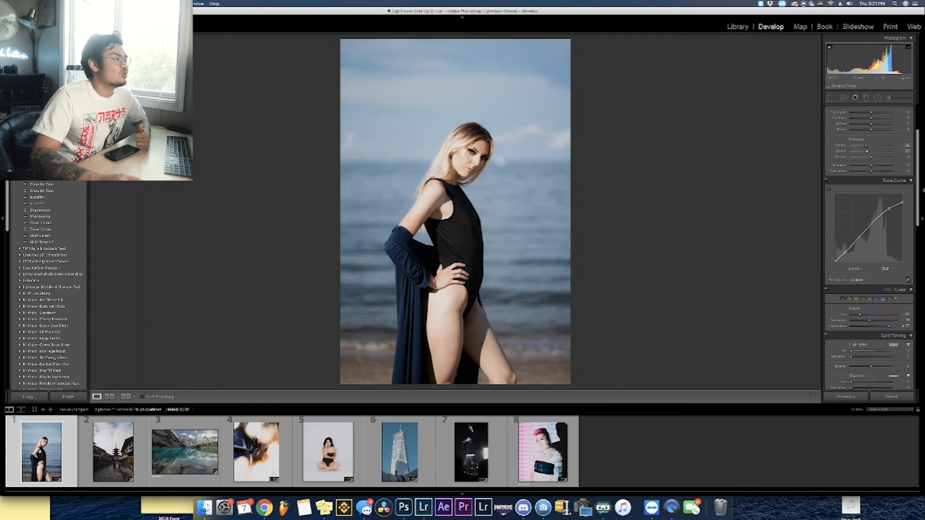
Step: Soften texture and clarity, raise vibrance, lower saturation, highlights and shadows, lift the whites slightly, and warm the beach portrait's white balance
left_click_drag(871, 167, 870, 172)
scroll(870, 172, "up", 3)
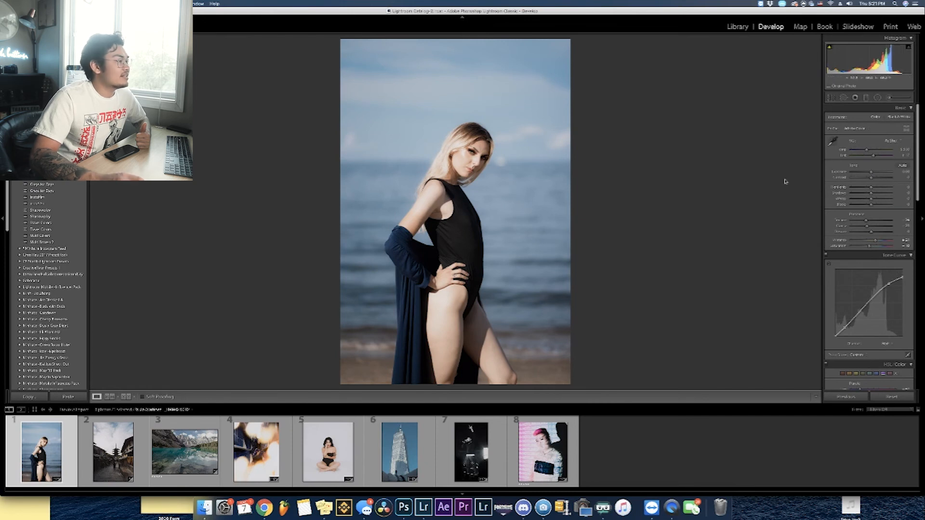
left_click_drag(871, 188, 875, 202)
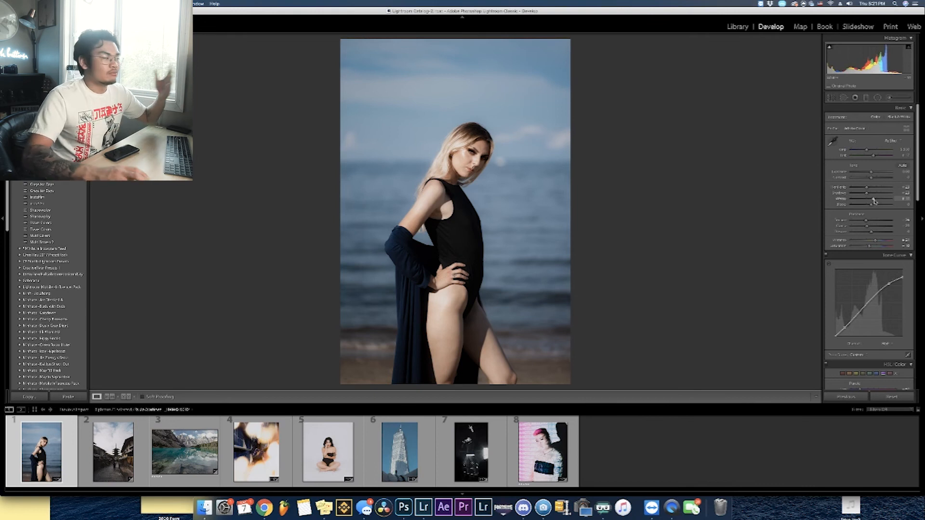
left_click_drag(867, 151, 876, 153)
Step: Increase the blue saturation further to bring color back into the sky and sea
scroll(876, 203, "down", 8)
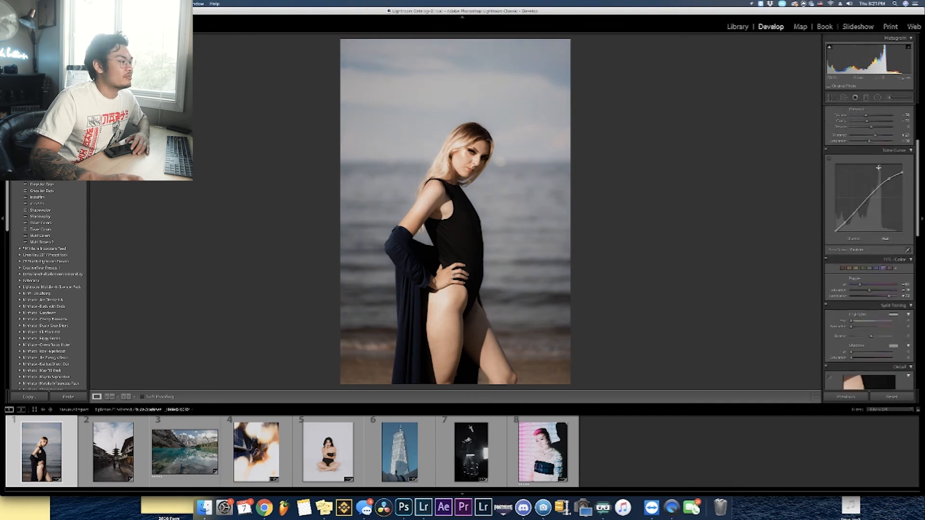
left_click(876, 197)
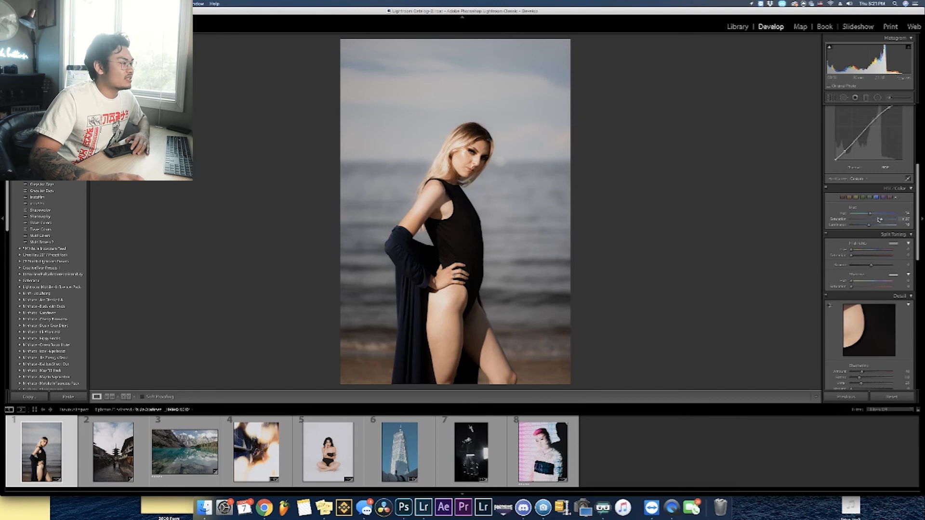
mouse_move(885, 221)
left_mouse_down()
mouse_move(900, 222)
mouse_move(889, 222)
left_mouse_up()
scroll(889, 223, "up", 3)
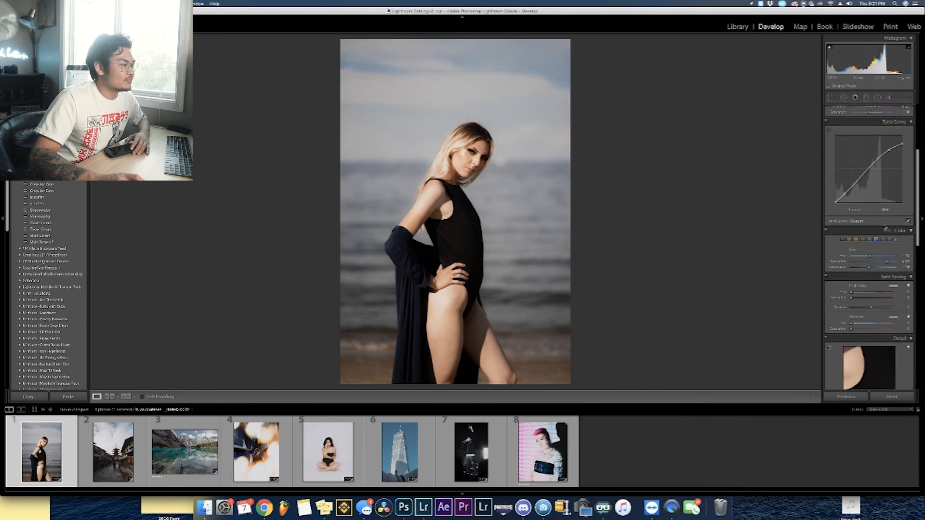
Step: Split-tone the beach portrait with blue shadows and a faint warm tint in the highlights
scroll(878, 241, "up", 3)
scroll(878, 251, "down", 5)
left_click(876, 293)
left_click_drag(872, 300, 860, 299)
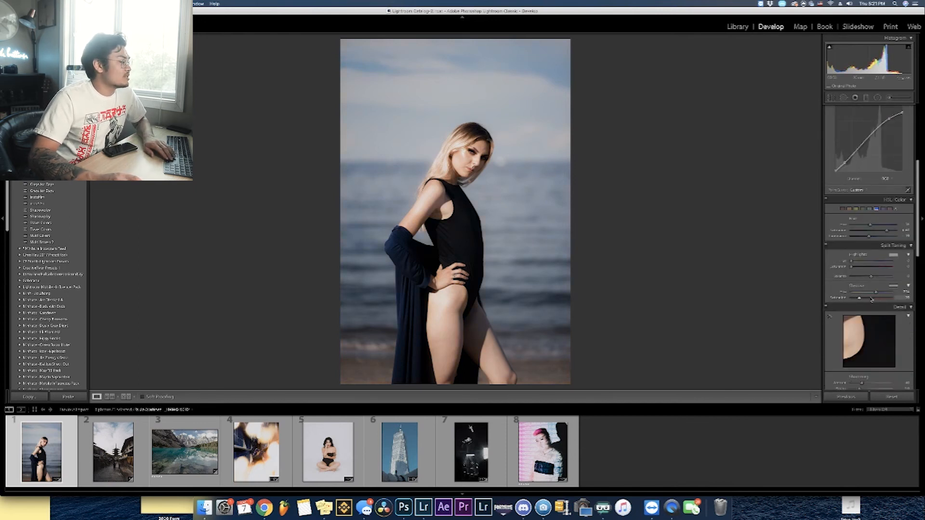
left_click(862, 261)
left_click_drag(852, 267, 858, 268)
key("Down")
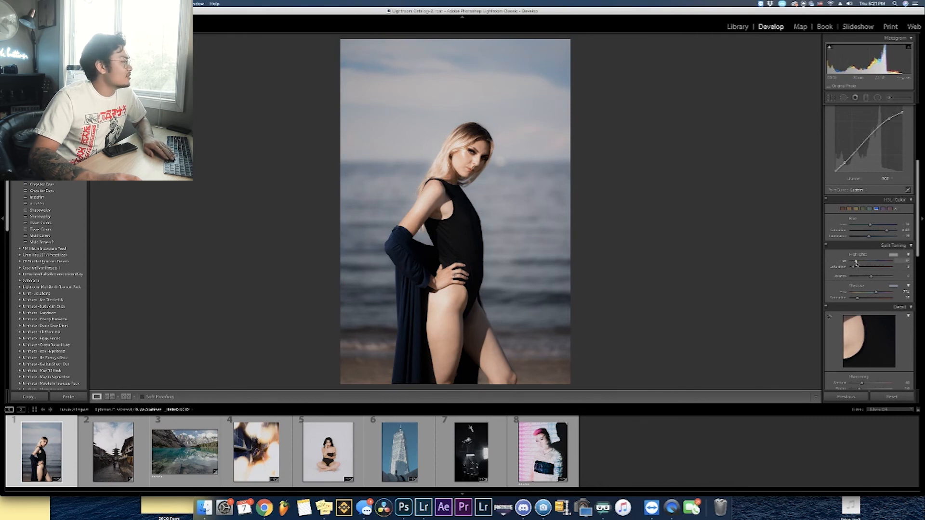
left_click_drag(858, 298, 862, 299)
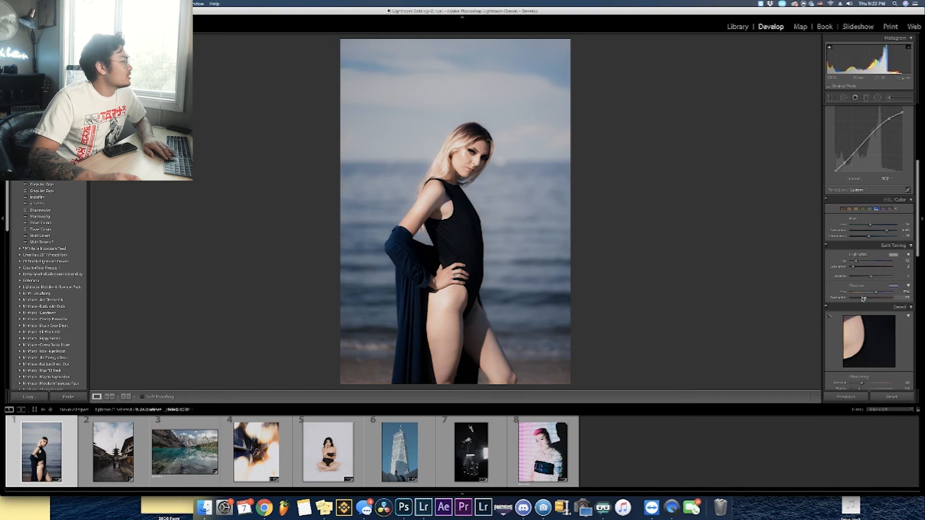
Step: Fine-tune the beach portrait's white balance by shifting its tint toward green
scroll(863, 297, "up", 3)
scroll(862, 296, "up", 5)
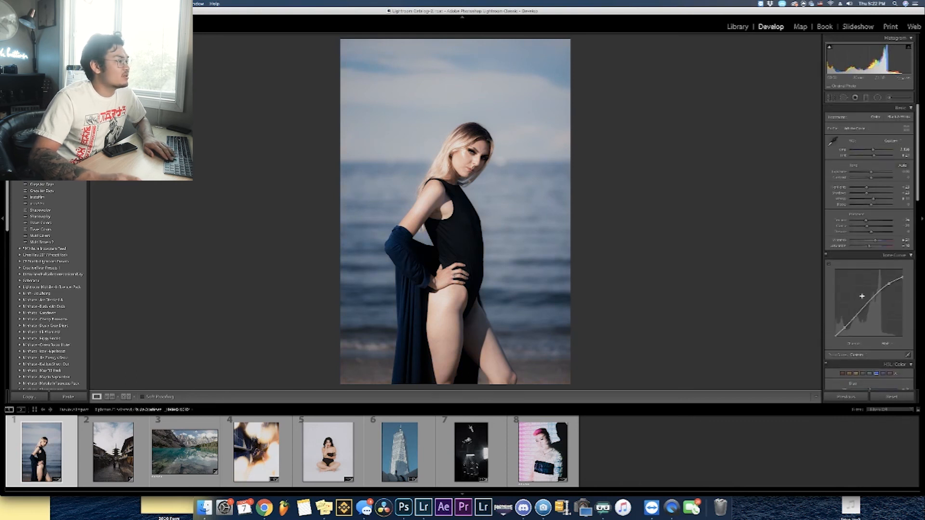
left_click_drag(875, 152, 872, 157)
Step: Refine the split toning with a slightly more purple, less saturated shadow tint, and slightly reduce orange saturation and luminance
scroll(874, 224, "down", 6)
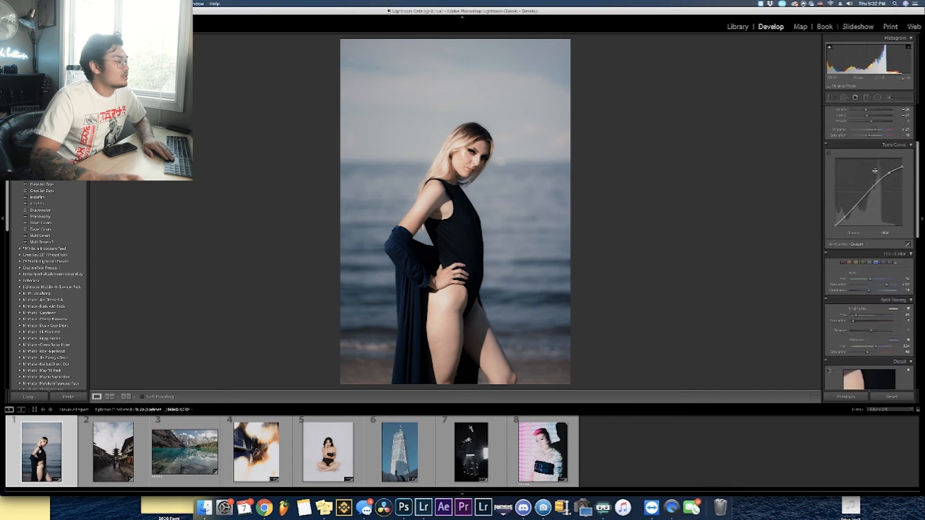
key("Down")
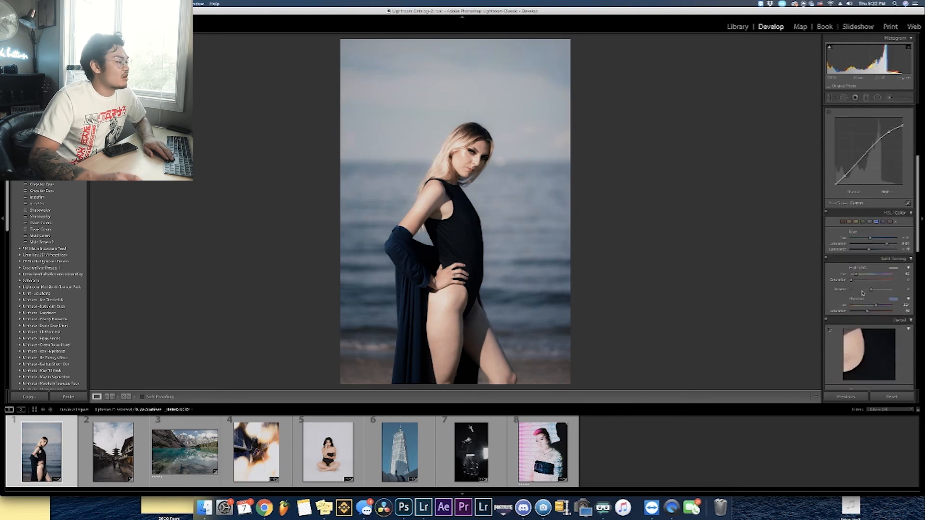
key("Down")
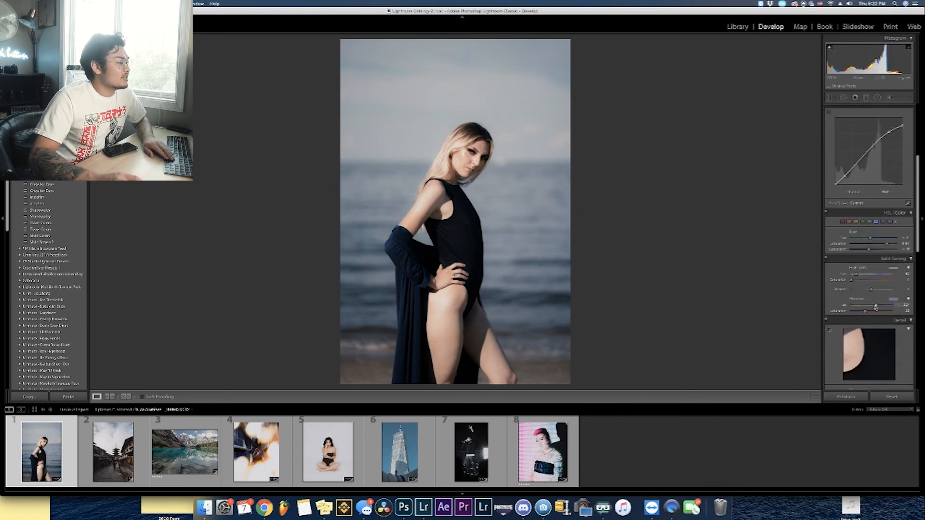
key("Up")
key("Up")
key("Up")
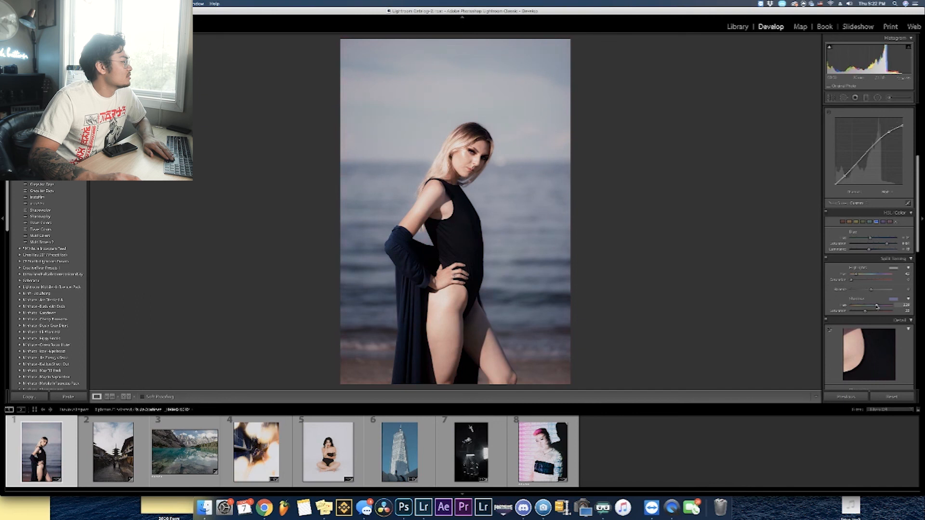
key("Down")
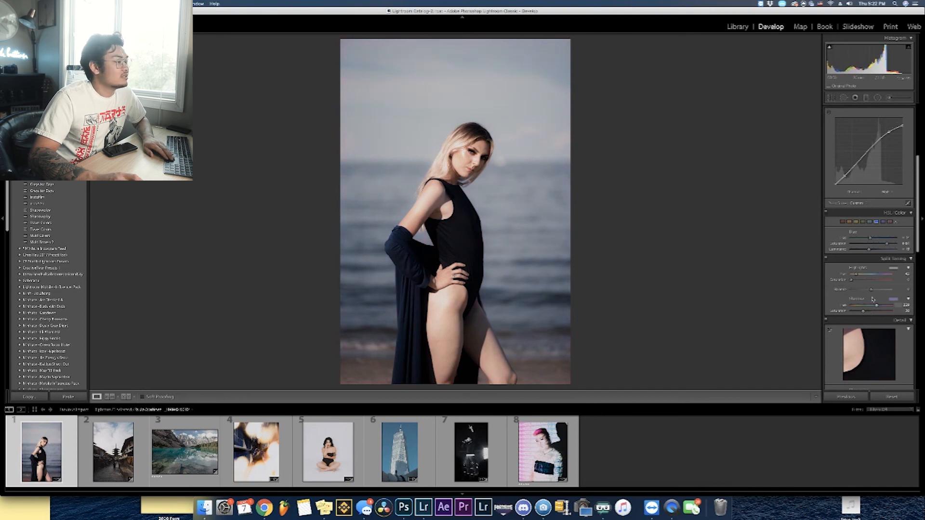
left_click(849, 222)
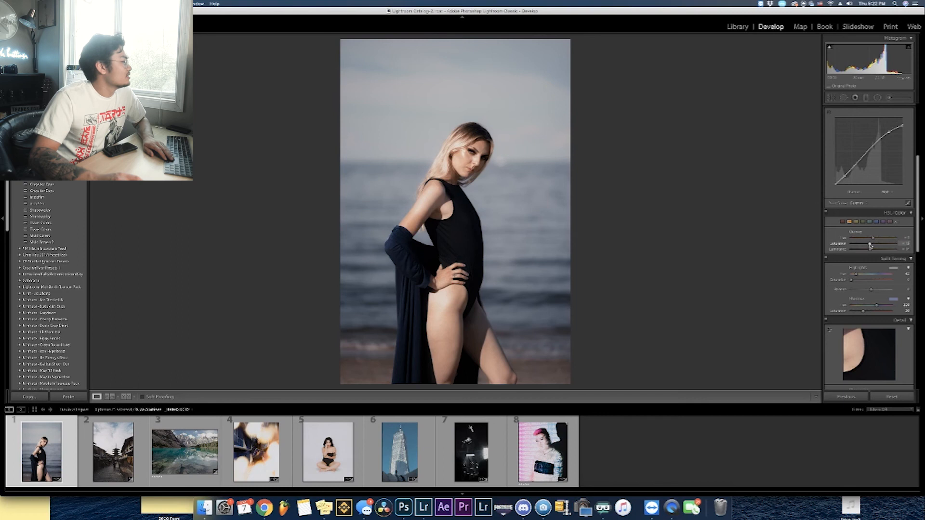
Step: Increase the beach portrait's sharpening and luminance noise reduction, and add film grain
scroll(871, 231, "down", 5)
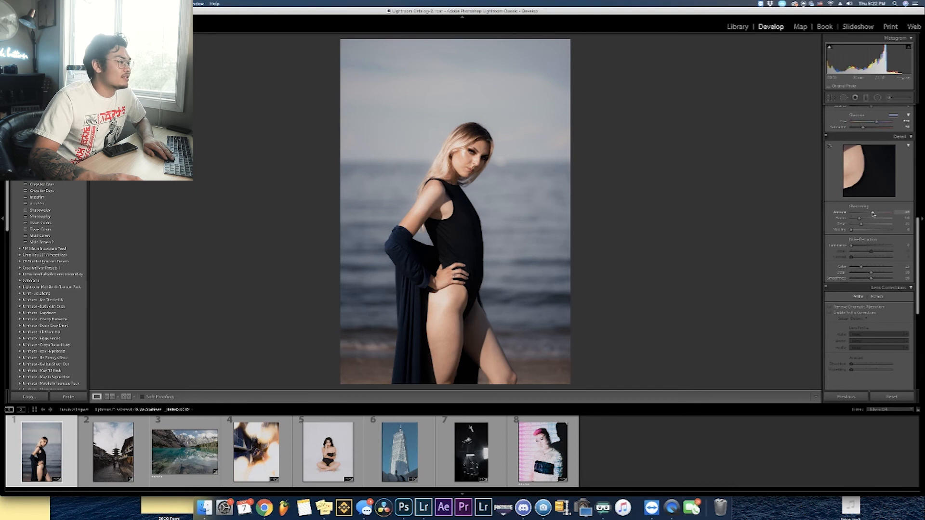
left_click_drag(851, 246, 859, 247)
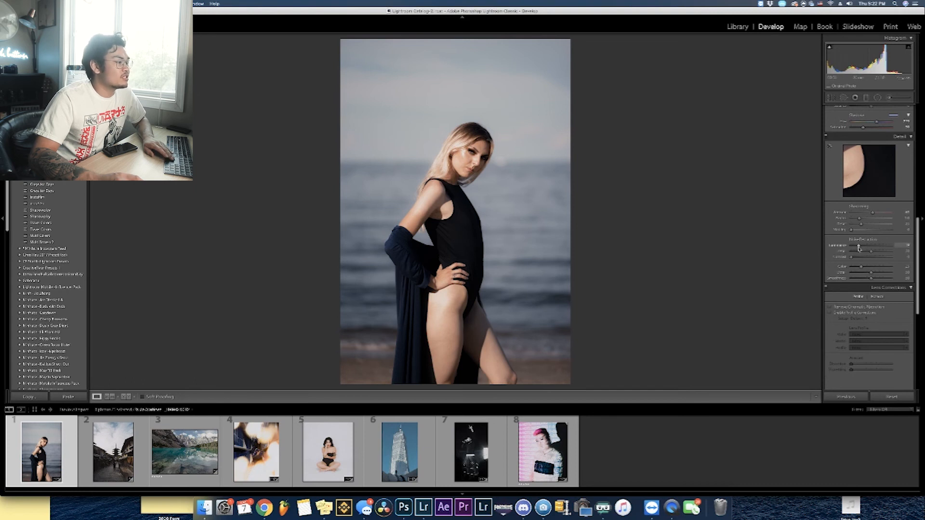
scroll(862, 241, "down", 5)
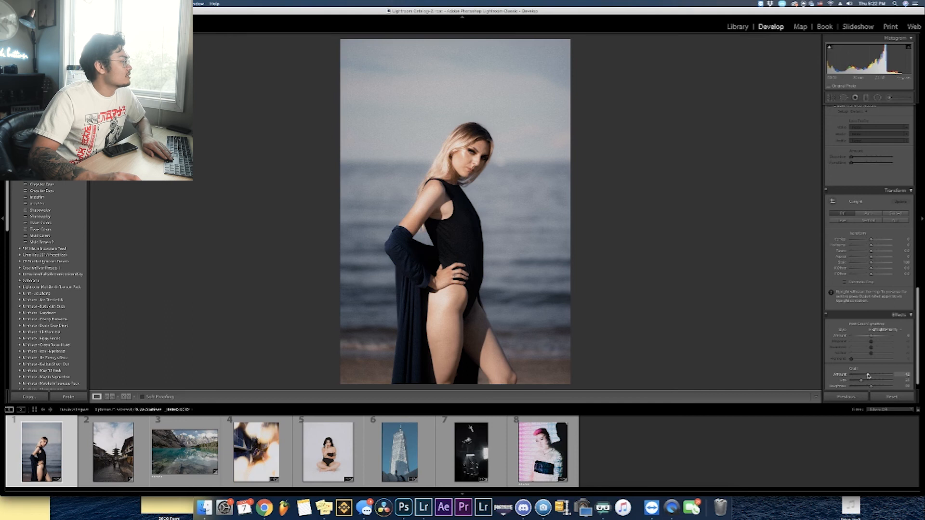
scroll(868, 375, "up", 10)
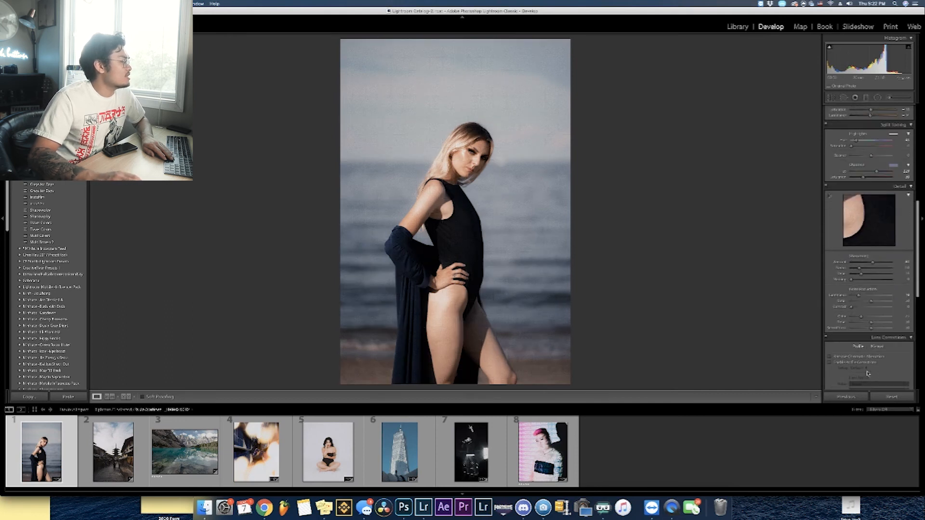
scroll(868, 373, "up", 5)
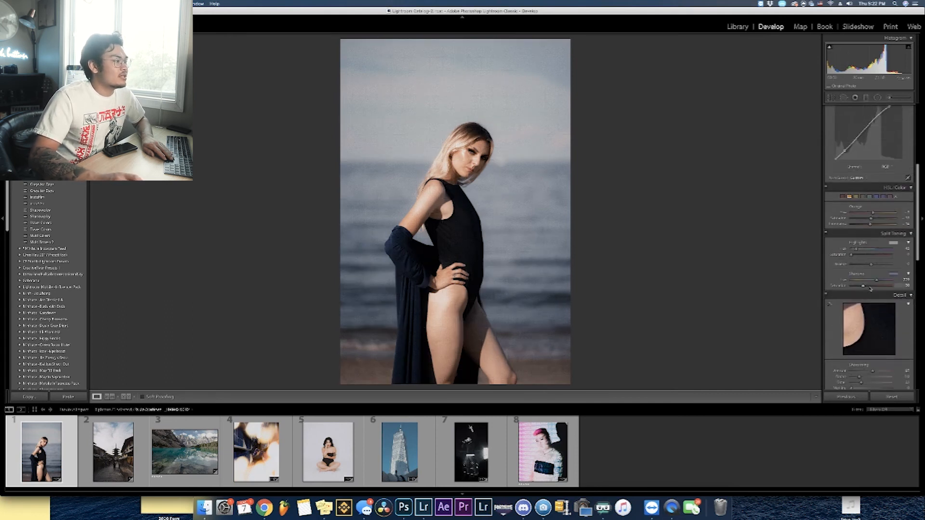
Step: Refine the dark end of the beach portrait's tone curve and its exposure, and compare the edit side by side with the original
scroll(870, 288, "up", 3)
left_click_drag(846, 224, 835, 230)
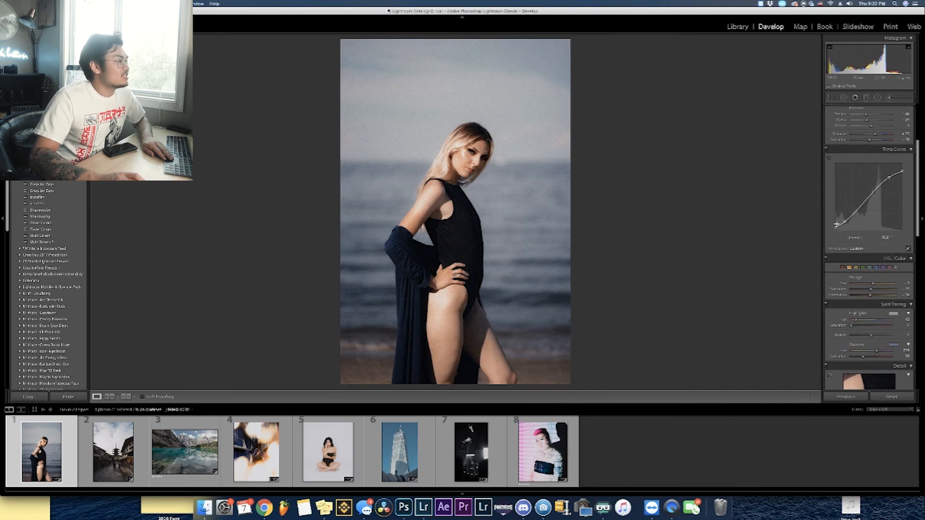
scroll(875, 183, "up", 5)
left_click_drag(879, 170, 878, 173)
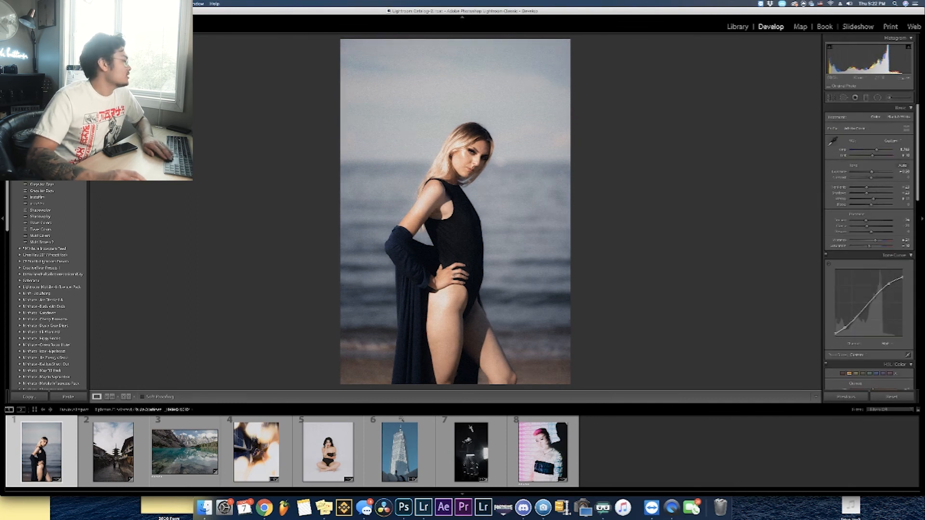
left_click(125, 397)
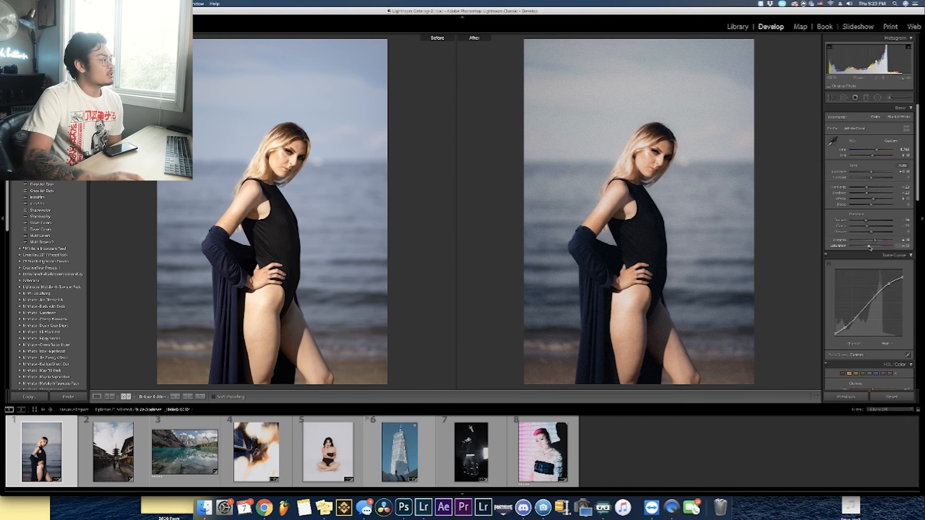
Step: Adjust the saturation of the blues and aquas in the beach portrait's HSL colour mix
scroll(867, 247, "down", 5)
left_click(876, 269)
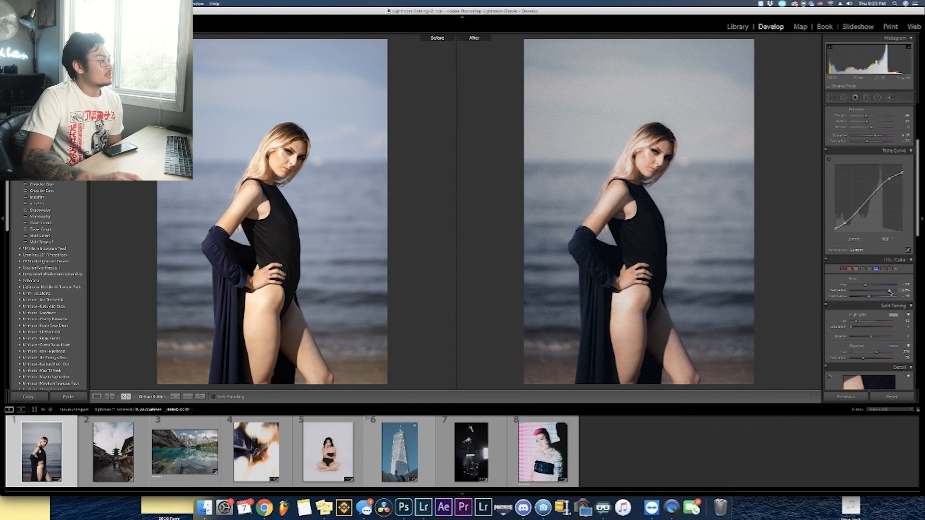
left_click_drag(878, 299, 875, 300)
left_click(870, 269)
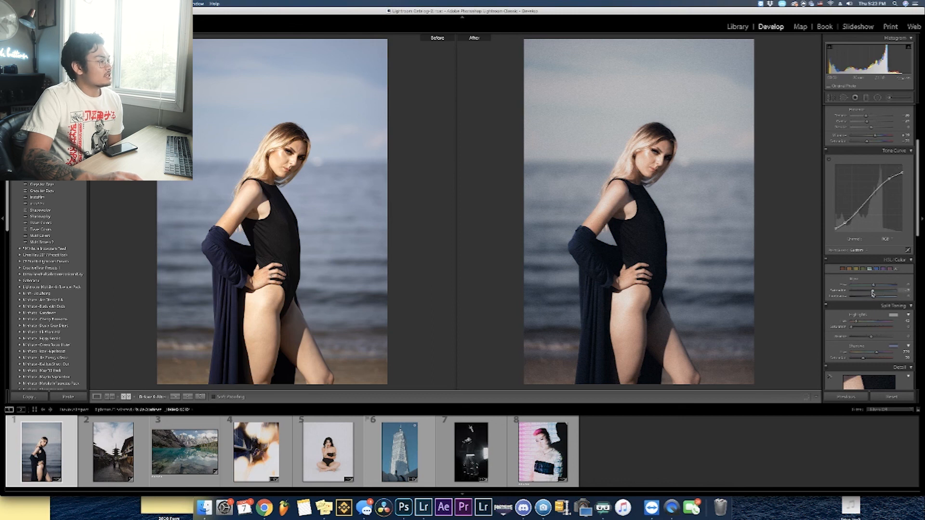
Step: Strengthen the beach portrait's shadow tint, shift its hue toward teal, and fine-tune the highlight hue
scroll(865, 285, "down", 6)
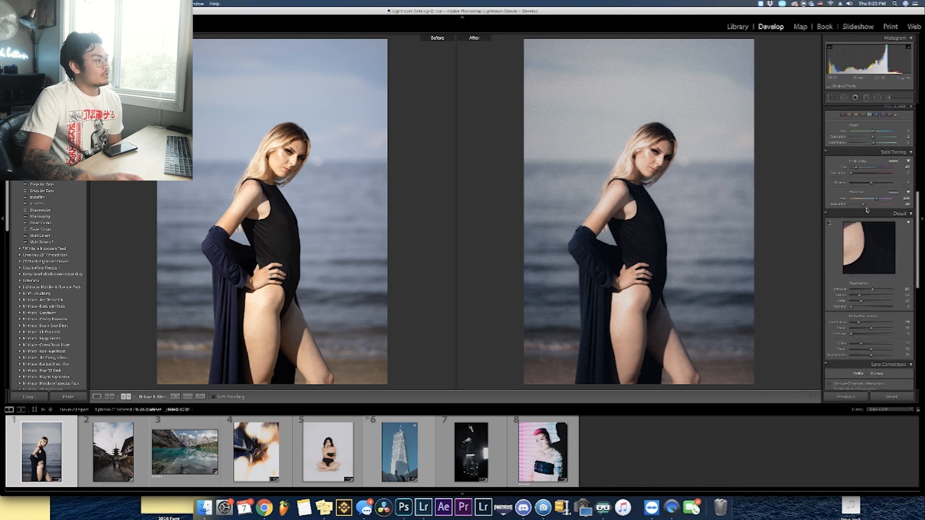
left_click_drag(866, 207, 875, 200)
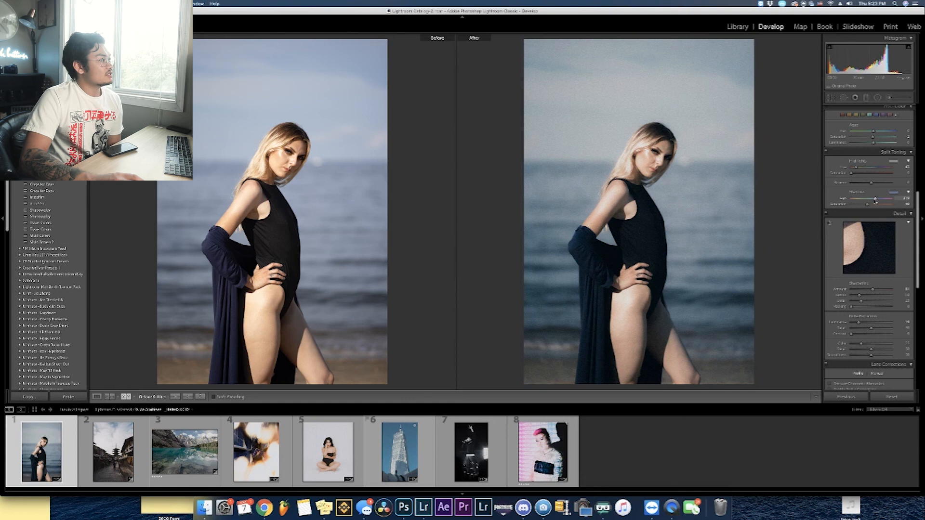
scroll(870, 197, "up", 1)
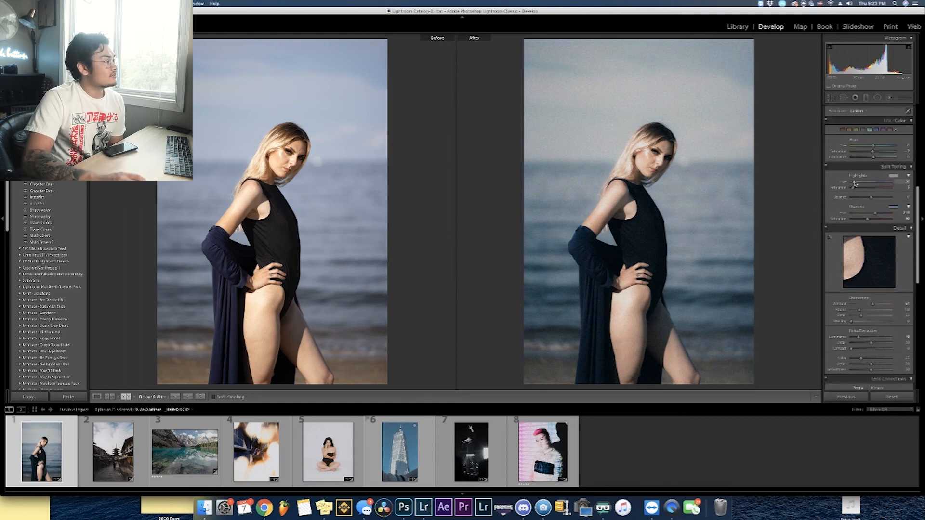
Step: Increase the beach portrait's film grain and fine-tune its white balance with a greener tint
scroll(856, 184, "down", 10)
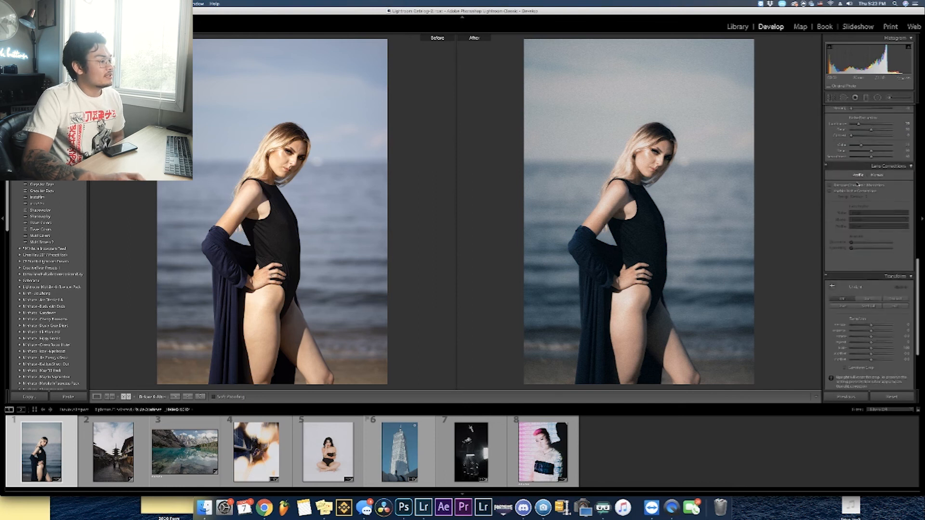
left_click_drag(861, 360, 867, 361)
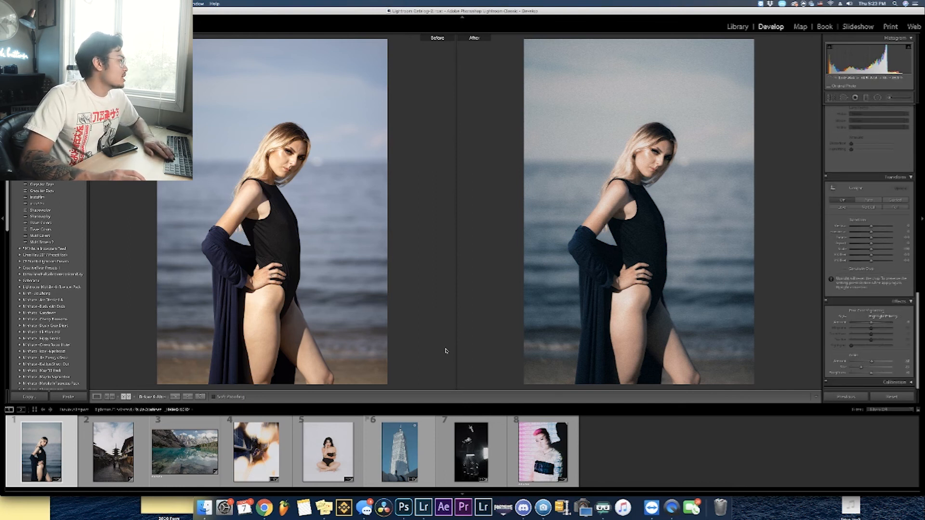
scroll(869, 190, "up", 10)
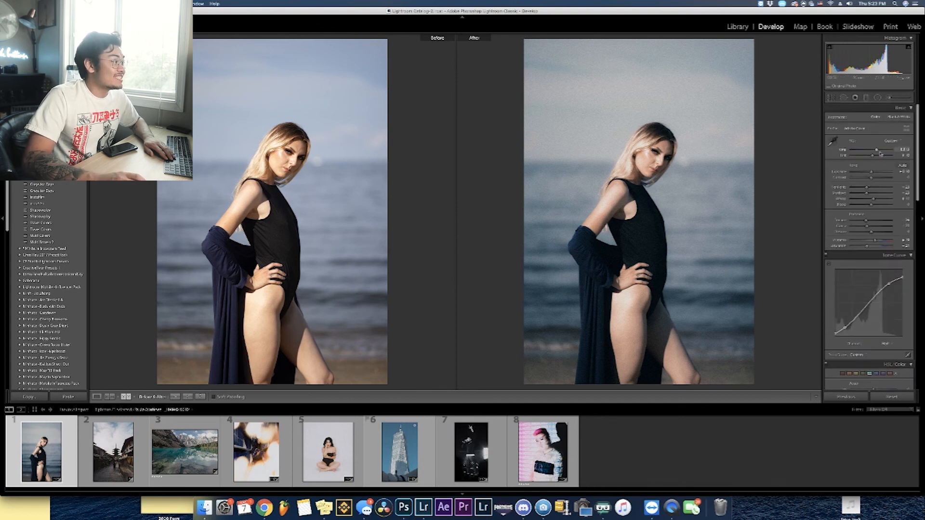
left_click_drag(880, 154, 877, 158)
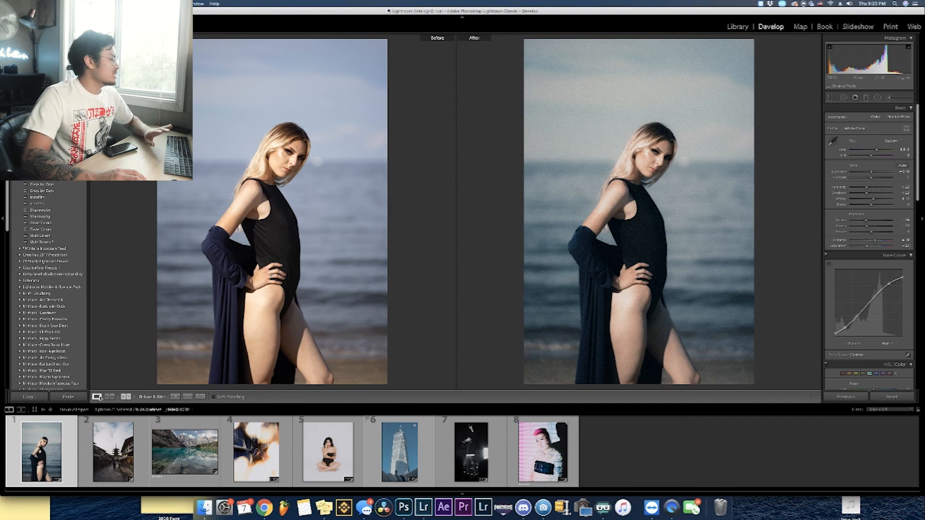
Step: Return to the single-photo view and review the edited mountain lake and library photos
left_click(97, 397)
key("Right")
key("Right")
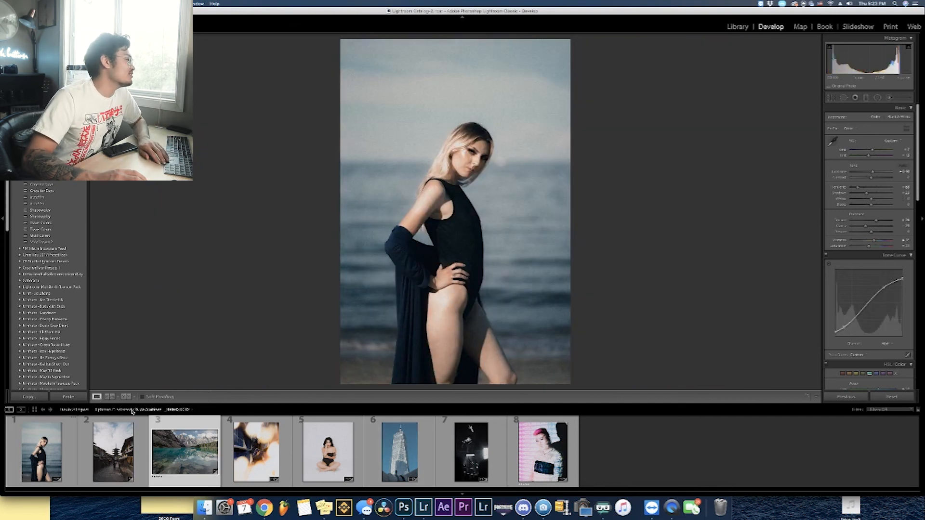
key("Right")
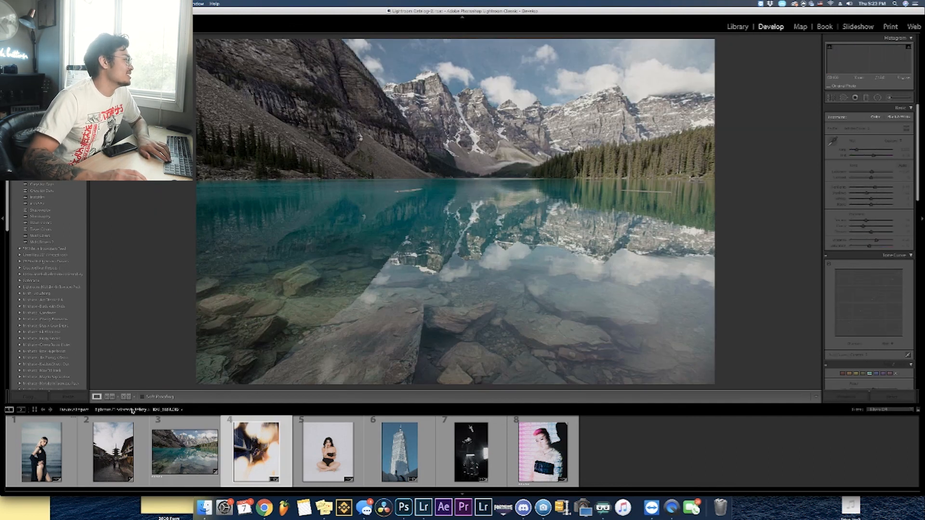
key("Left")
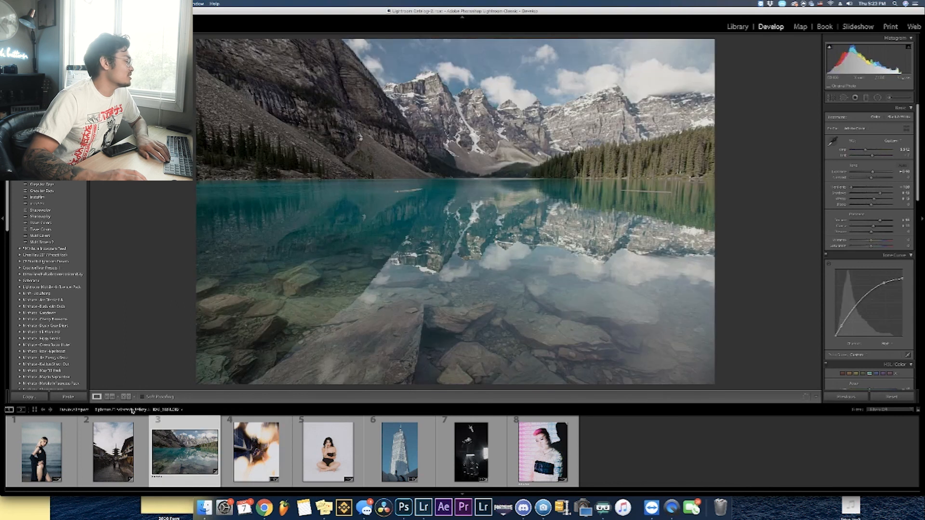
key("Right")
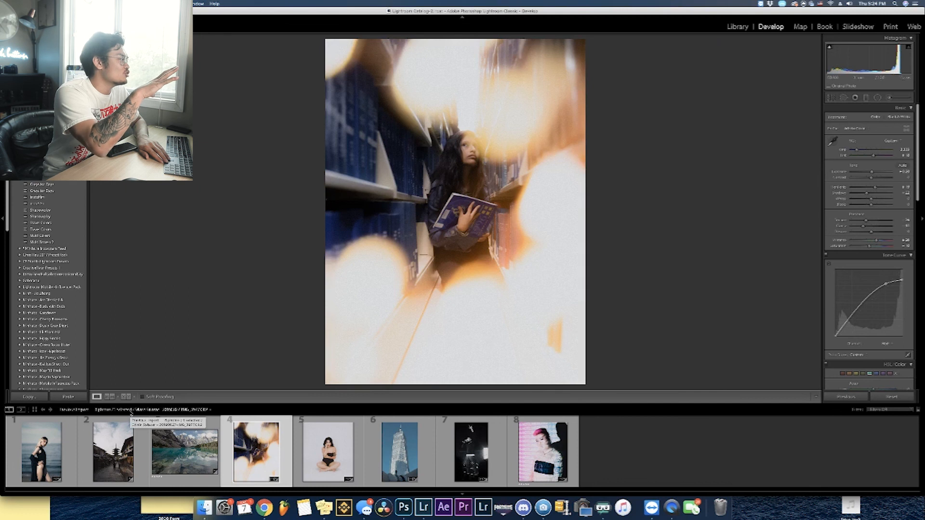
Step: Go back to the mountain lake photo and add very strong film grain
key("Left")
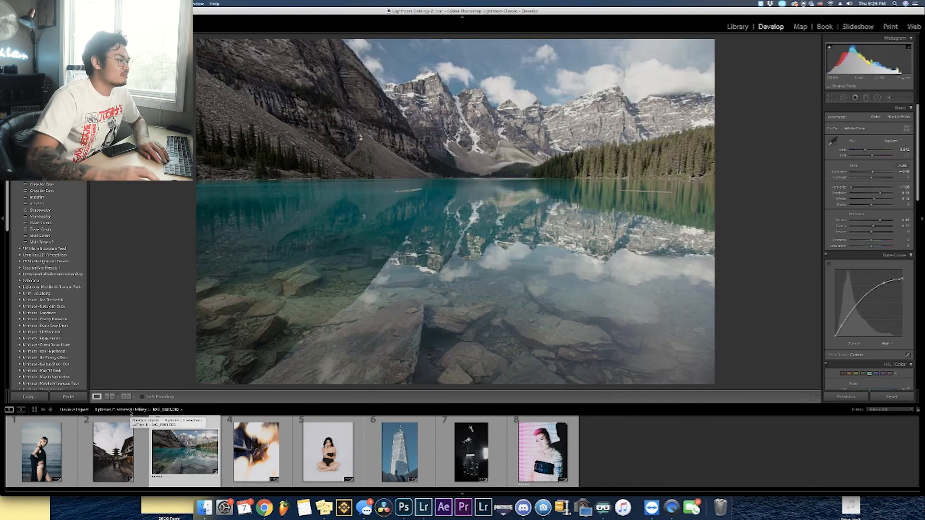
left_click_drag(920, 202, 921, 391)
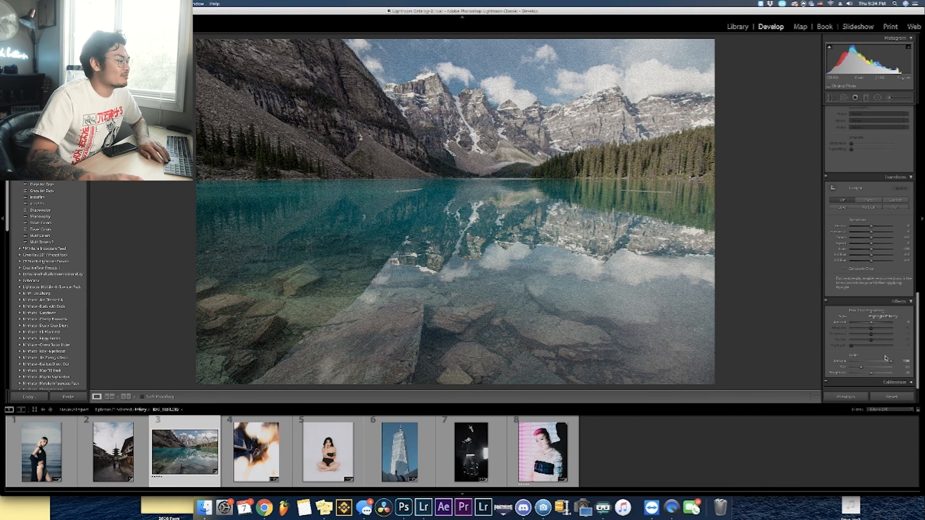
left_click(872, 362)
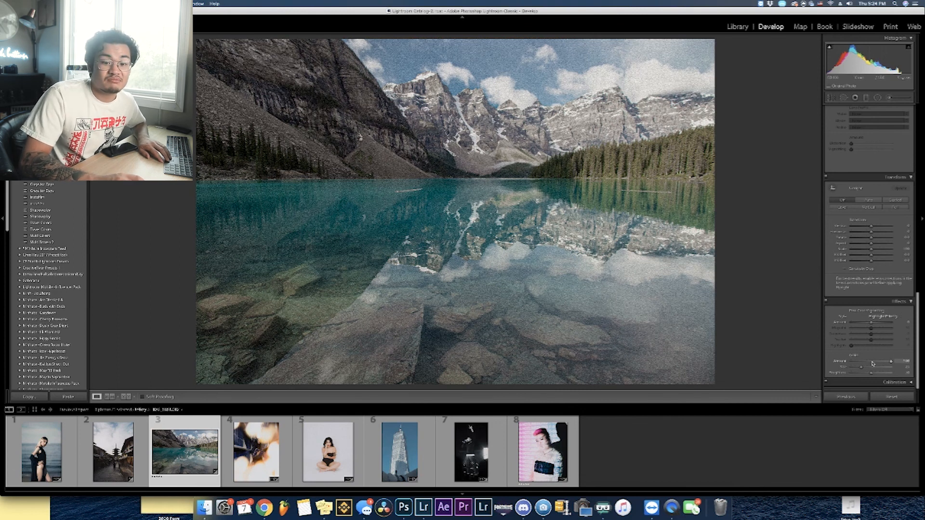